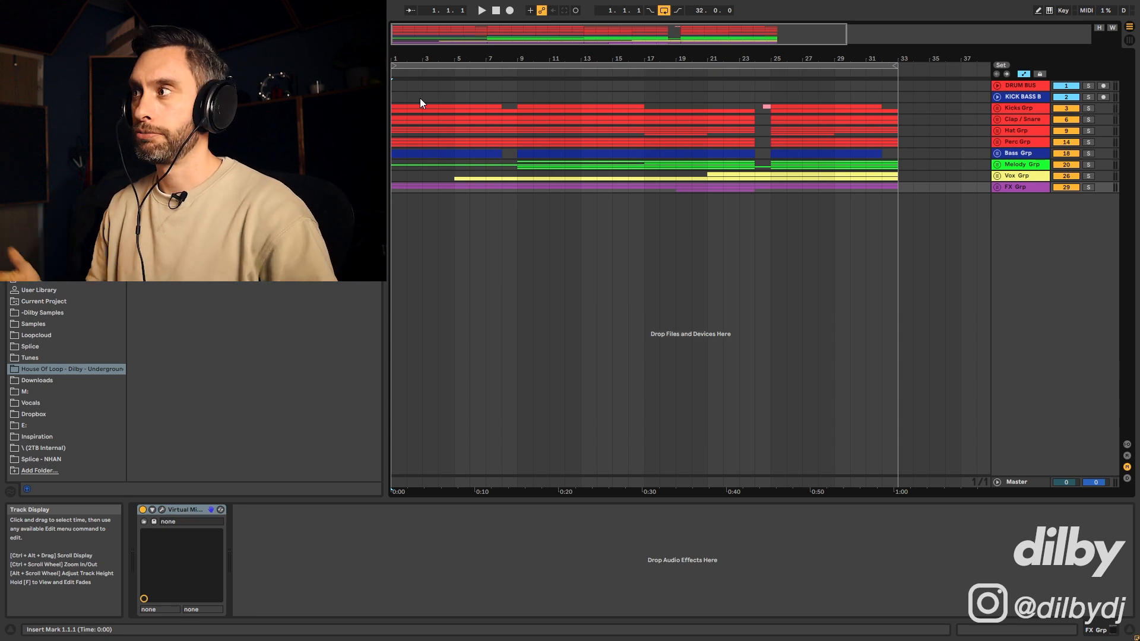
Start playback and expand the Kicks and Clap / Snare groups to view their clips, leaving the Clap / Snare group collapsed
key(space)
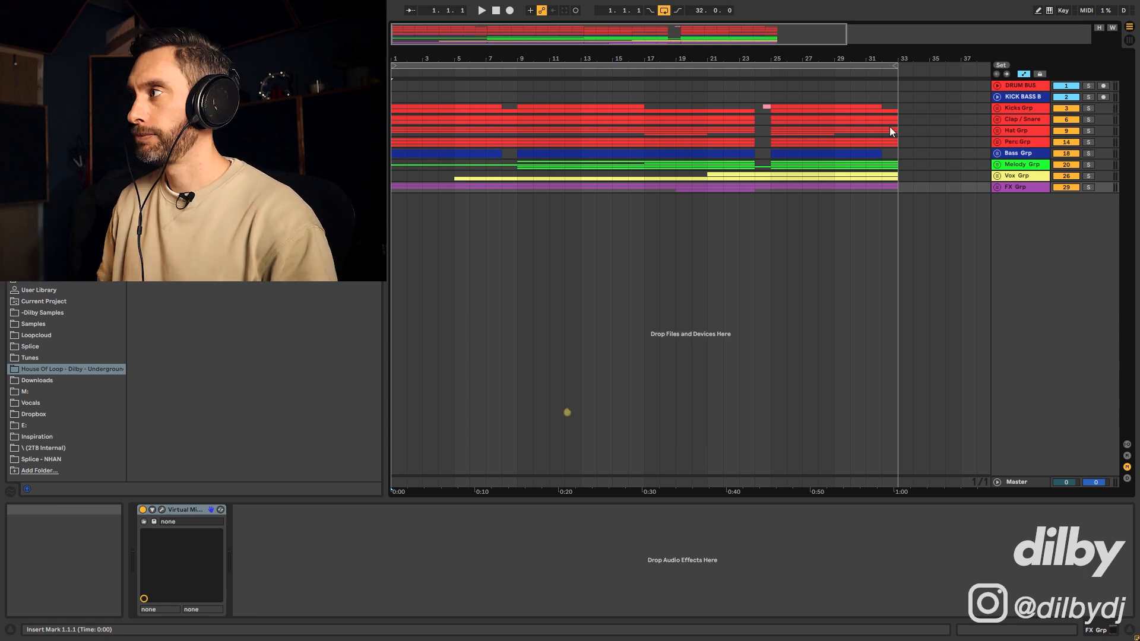
click(997, 109)
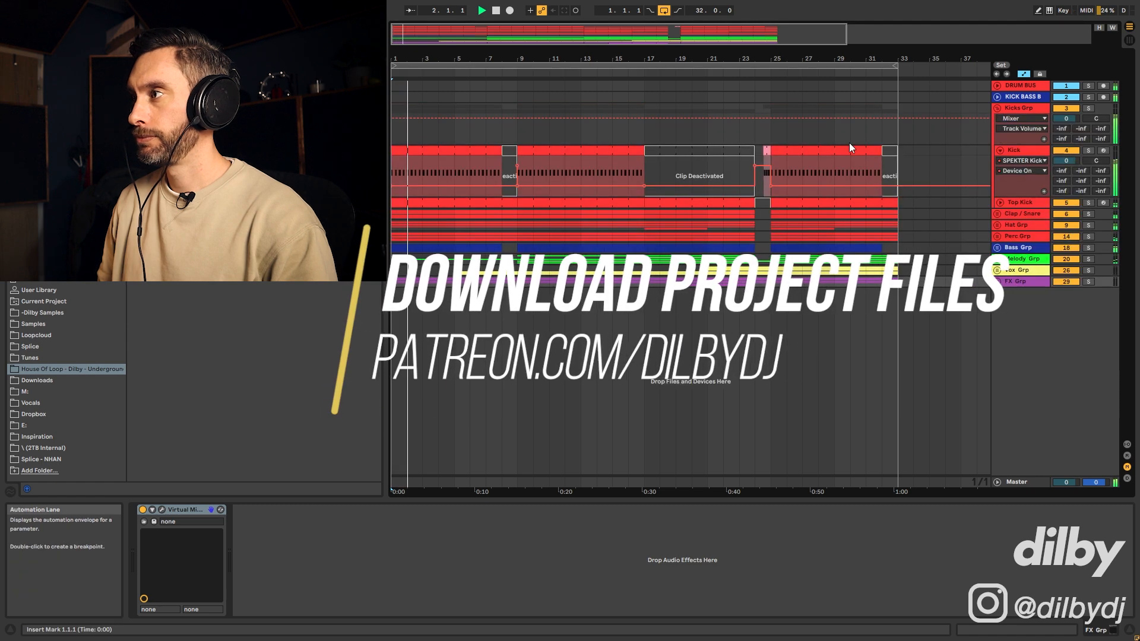
click(999, 151)
click(998, 172)
click(1001, 215)
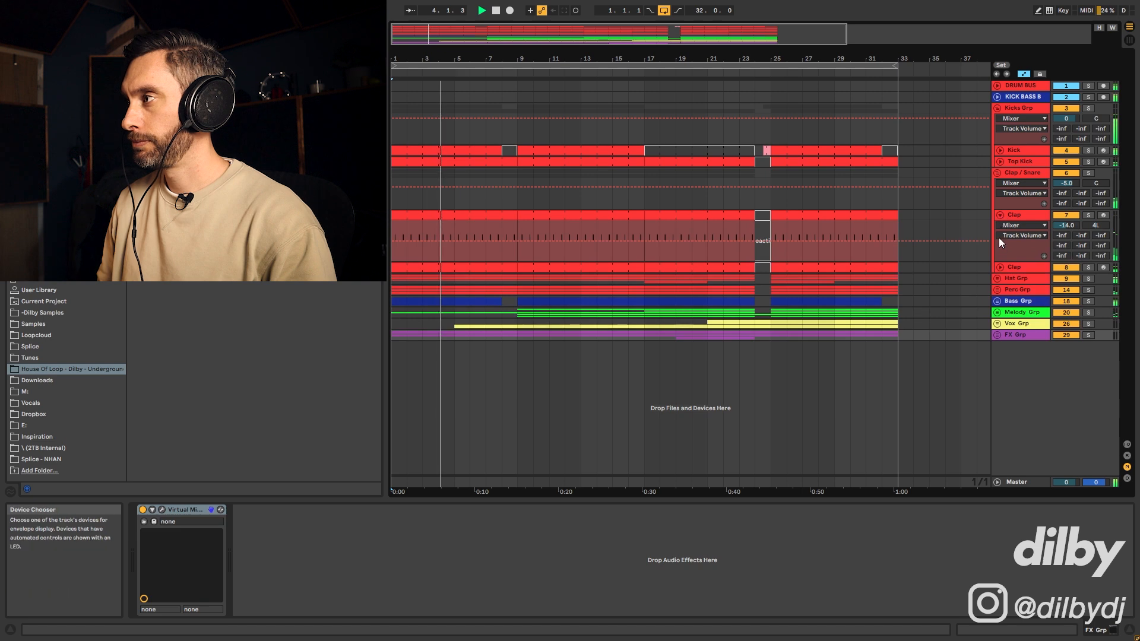
click(999, 268)
click(999, 172)
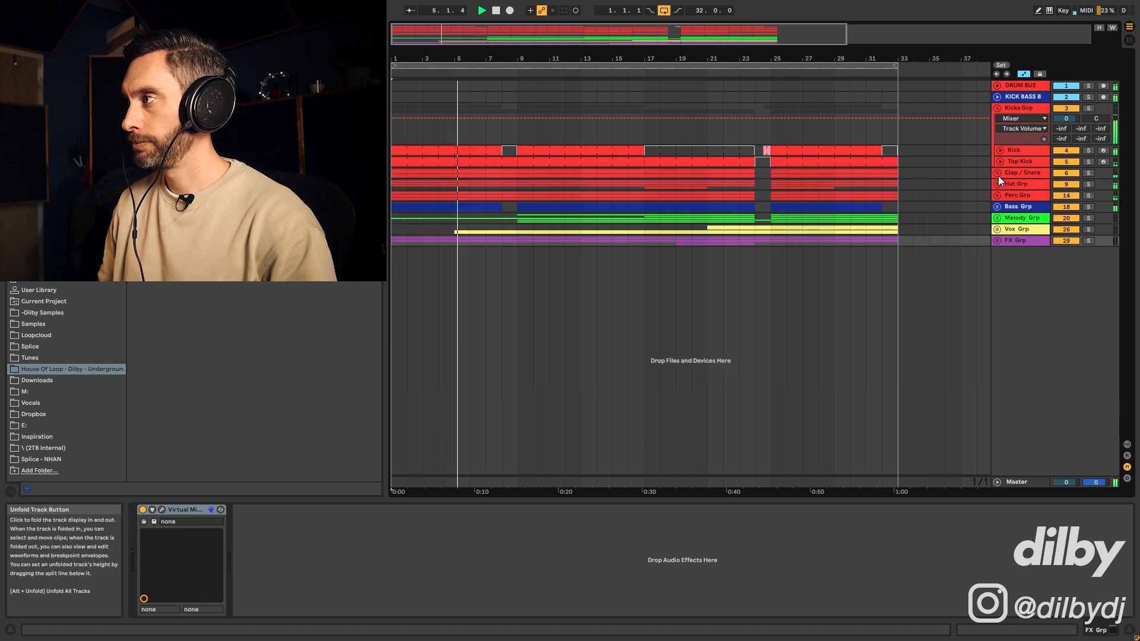
Expand the Hat group and examine the Open Hat, Closed Hat and Ride clips, collapsing each track after viewing
click(997, 184)
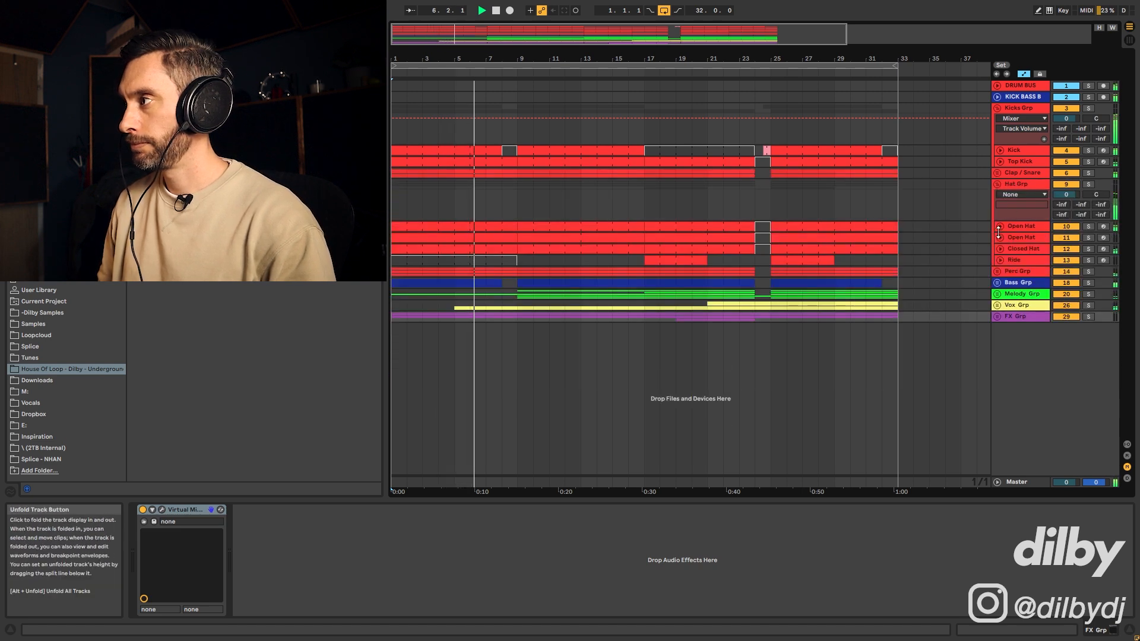
click(999, 226)
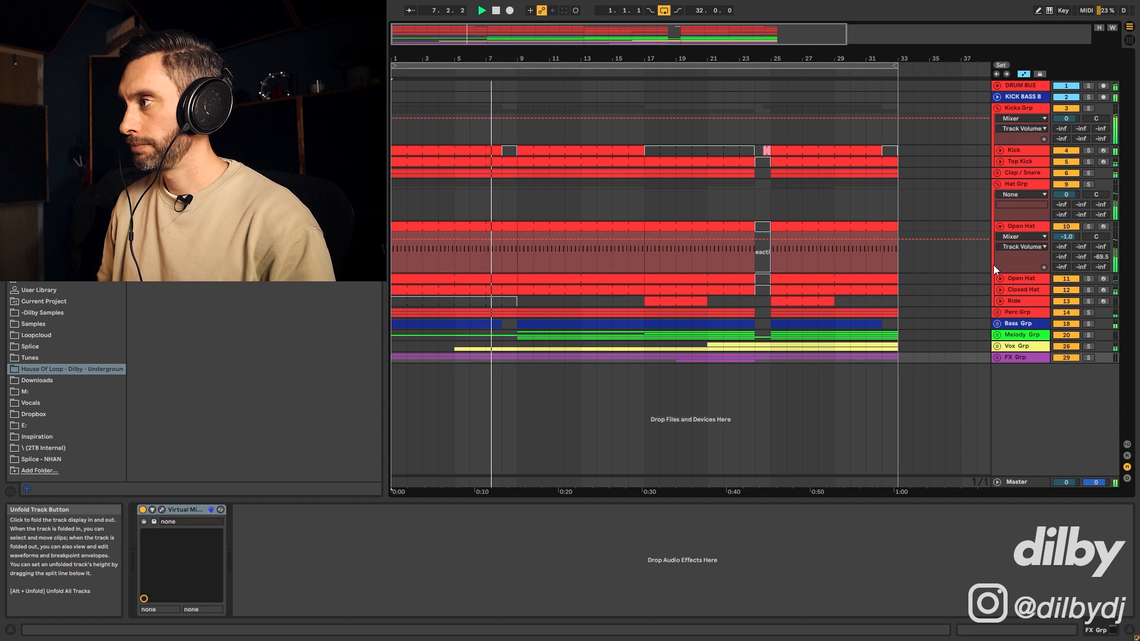
click(1000, 279)
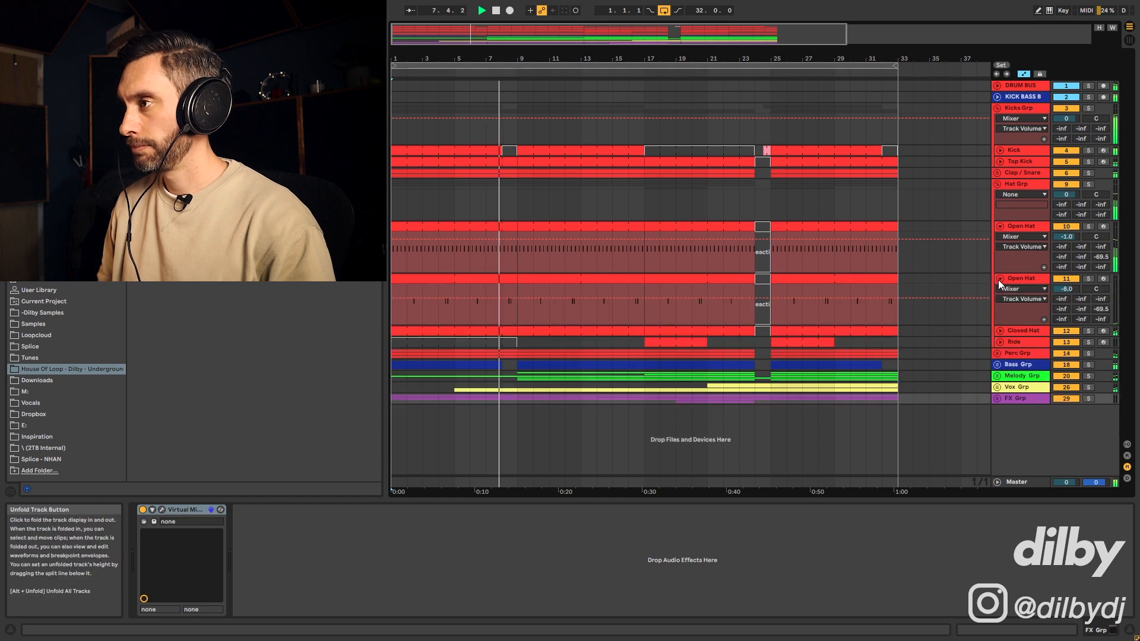
click(1001, 226)
click(999, 238)
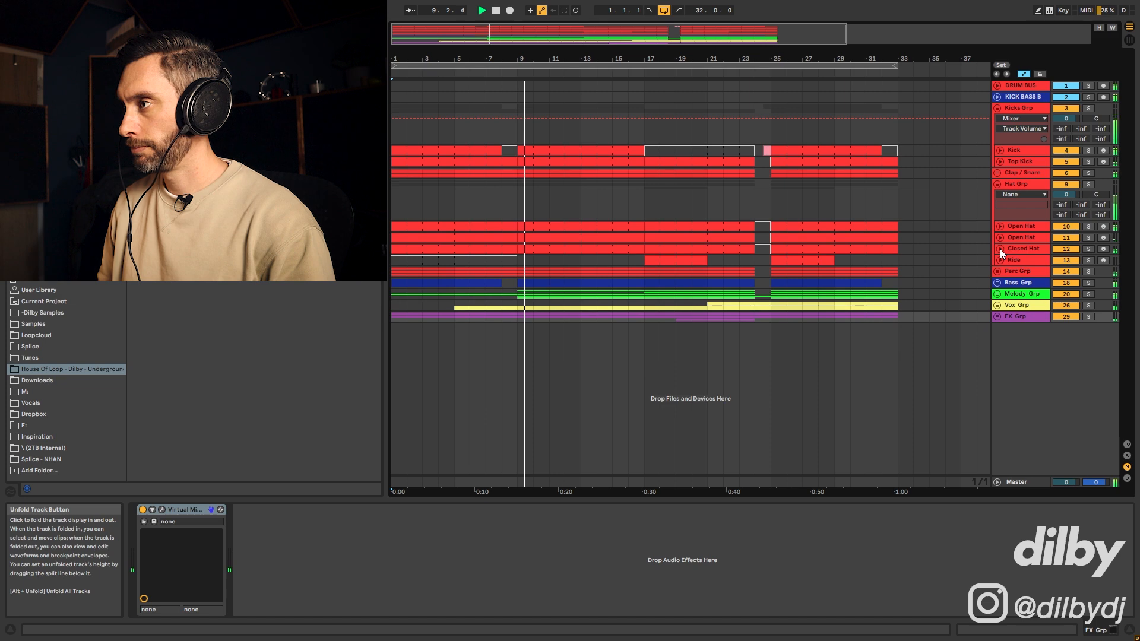
click(1000, 249)
click(1000, 250)
click(999, 260)
click(1000, 262)
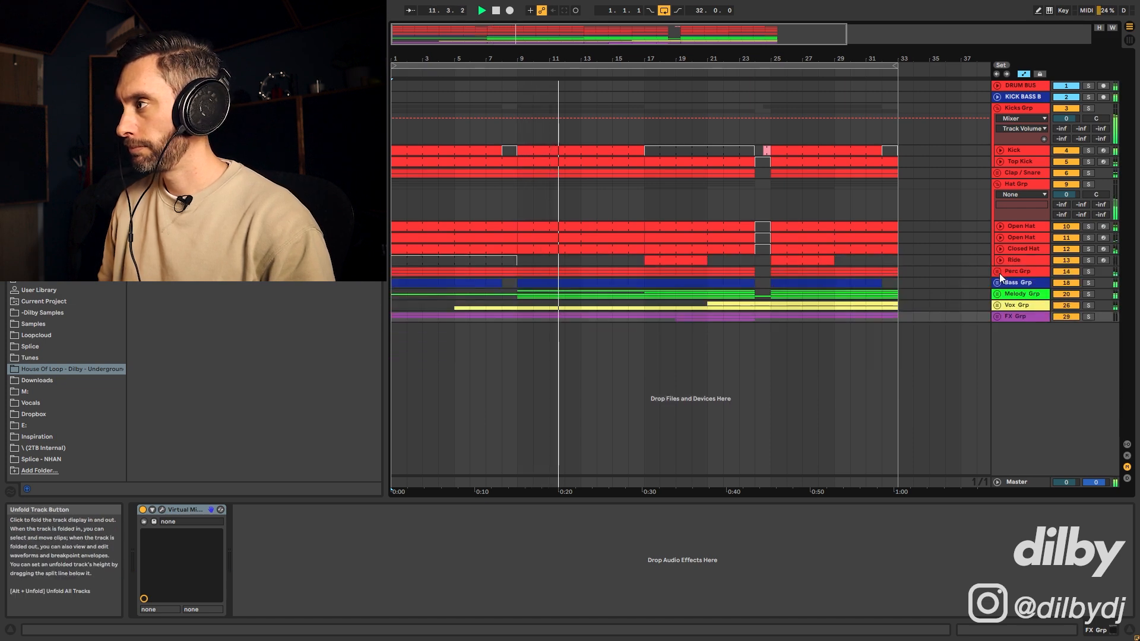
Expand the Perc group and examine the Perc and Glitch Perc clips, collapsing both tracks after viewing
click(998, 272)
click(999, 312)
click(999, 312)
click(999, 325)
click(998, 325)
Expand the Bass group, examine the Bass track's devices and MIDI clips, and collapse the group again
click(997, 348)
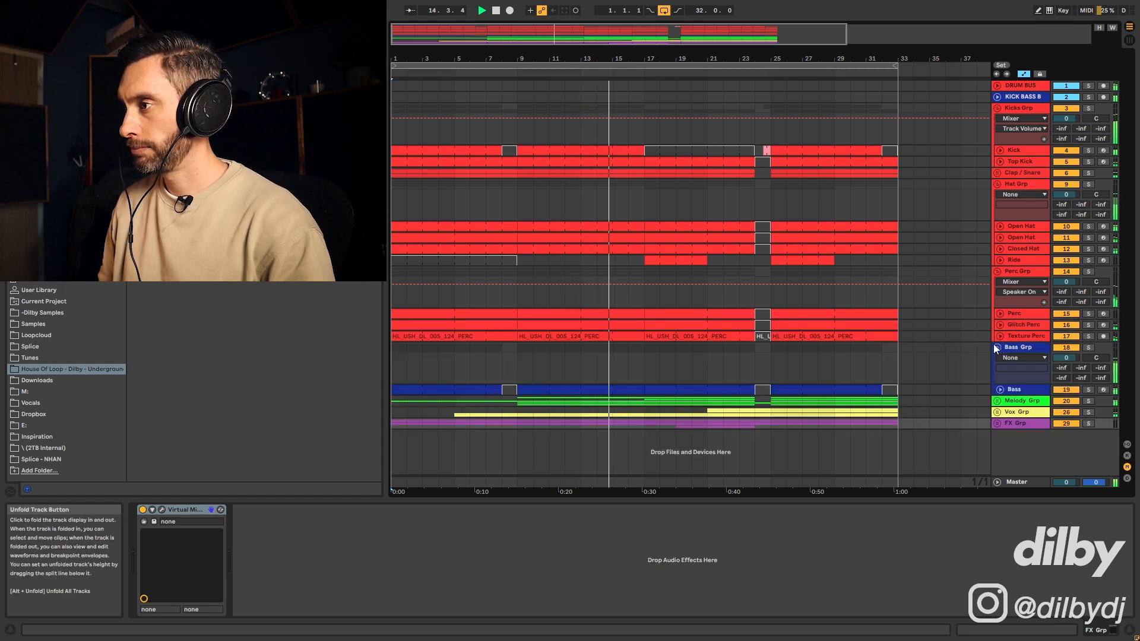
click(1017, 391)
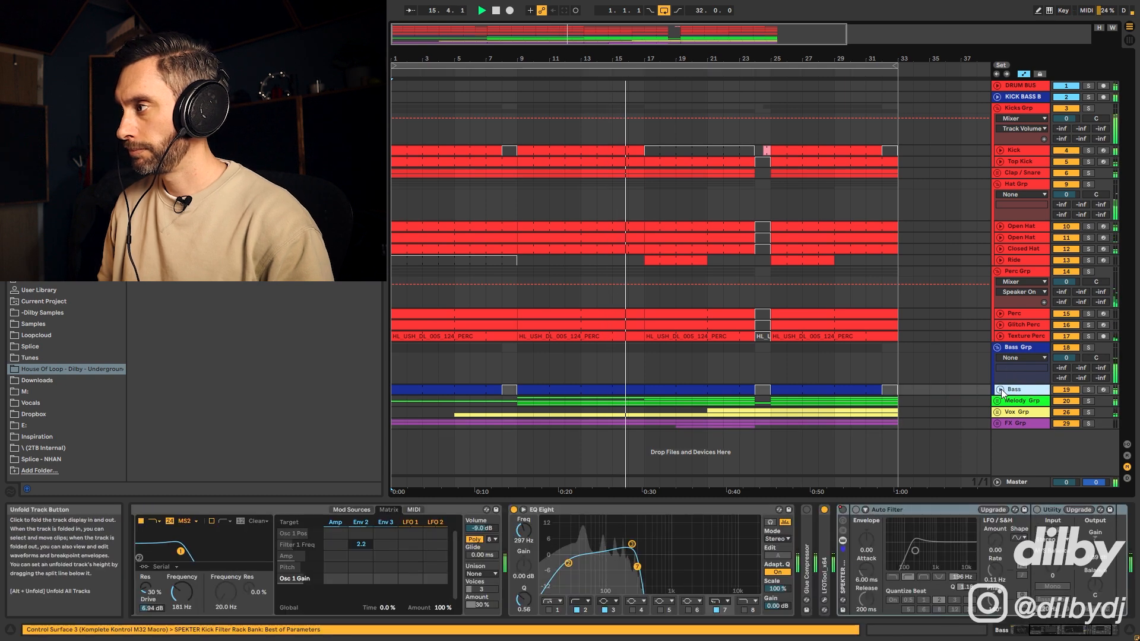
click(1002, 389)
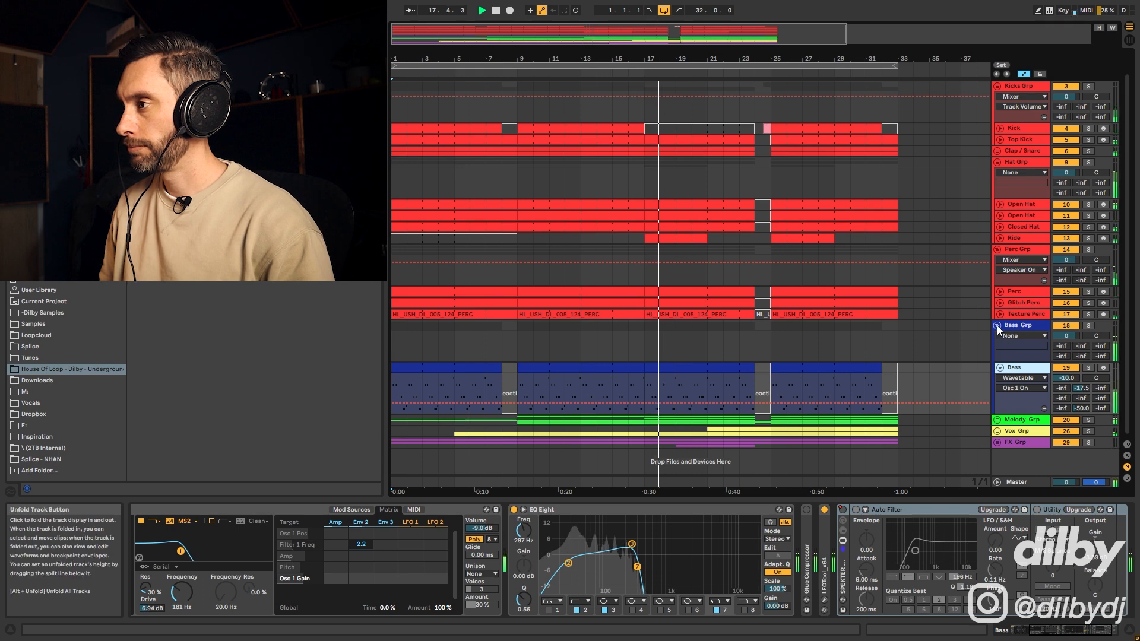
click(996, 326)
Expand the Melody and FX groups and view the Snare Roll, Drum Break and Crash clips
click(997, 359)
scroll(997, 363, down, 1)
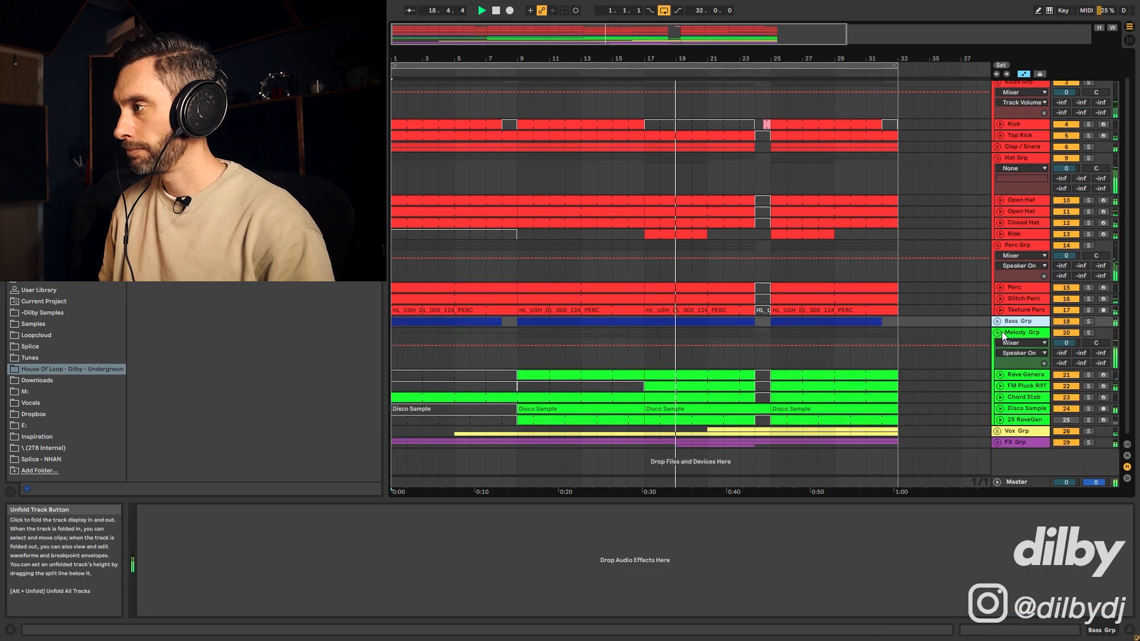
click(997, 443)
scroll(1004, 422, down, 2)
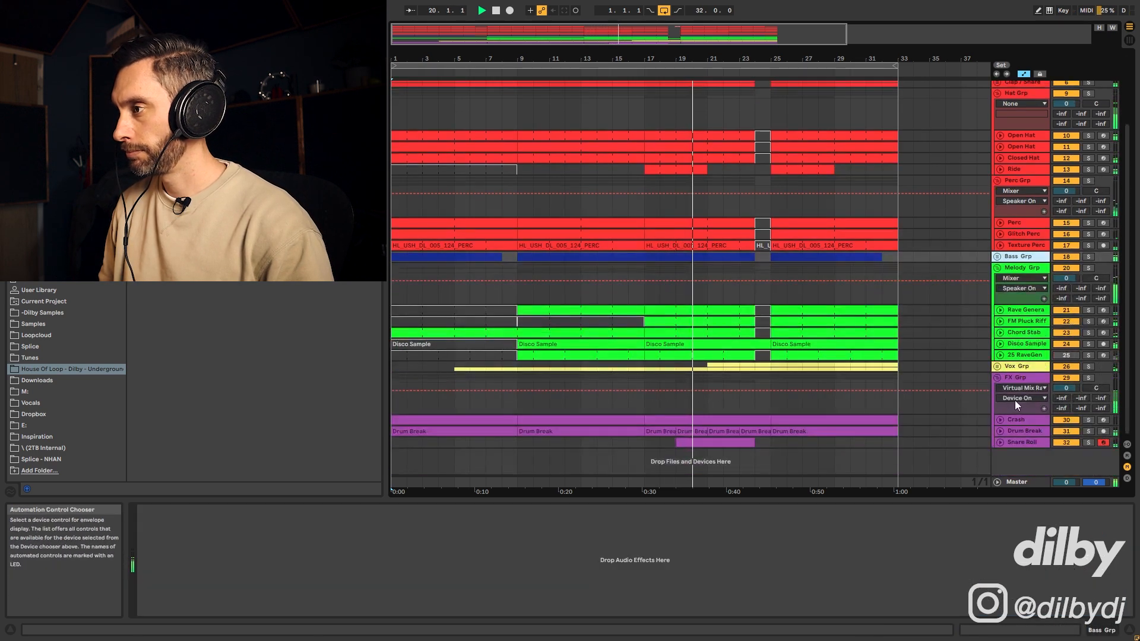
click(999, 443)
scroll(999, 443, down, 1)
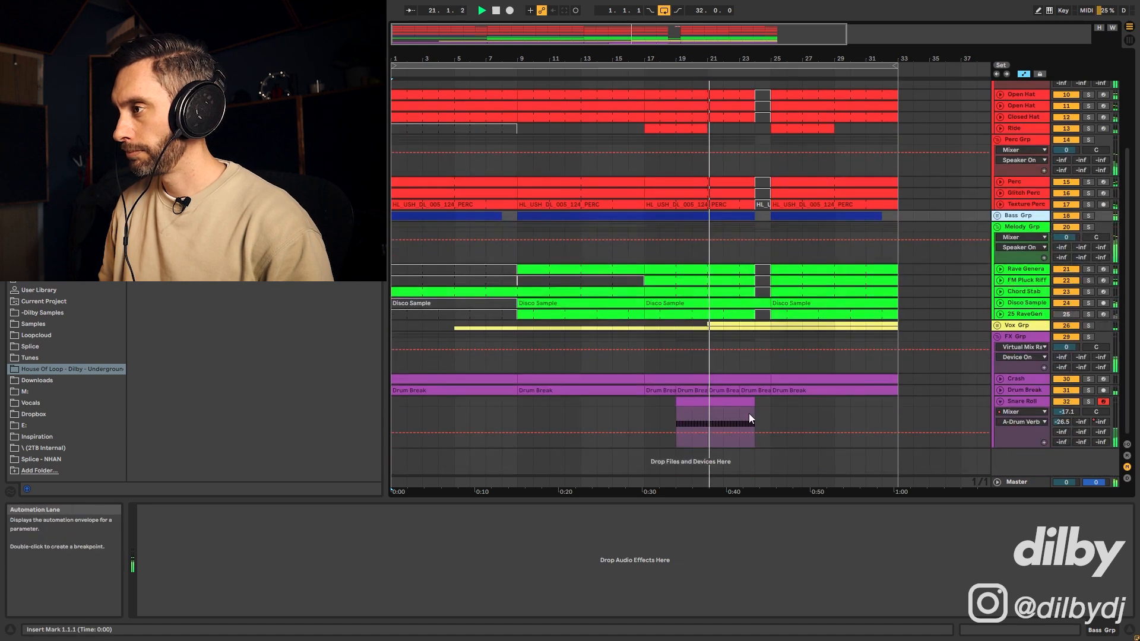
click(1000, 390)
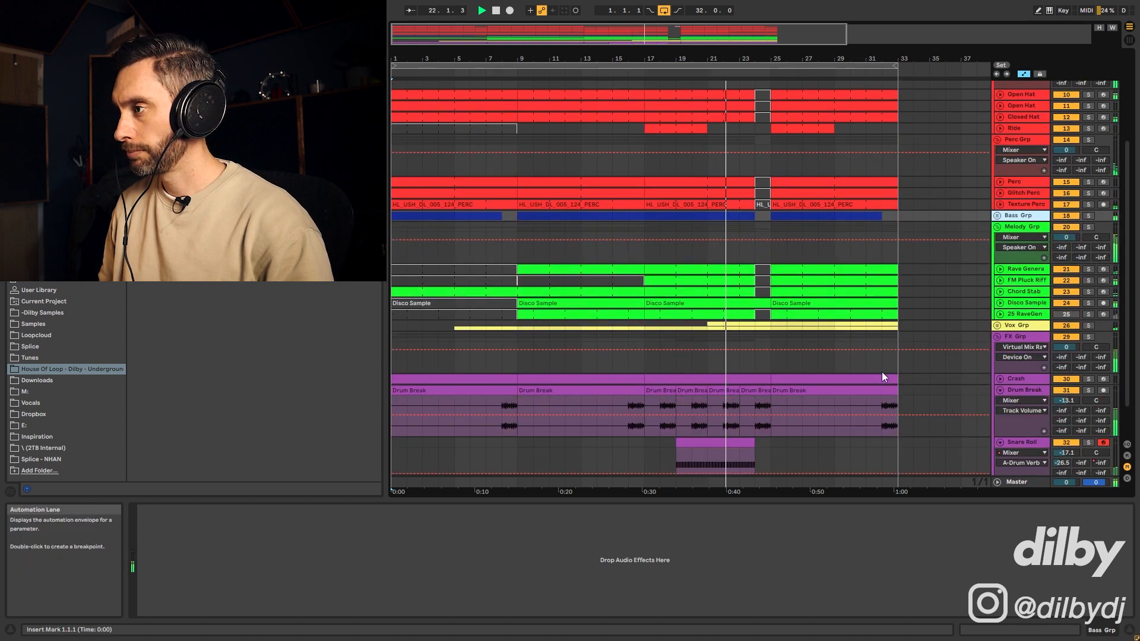
click(1000, 378)
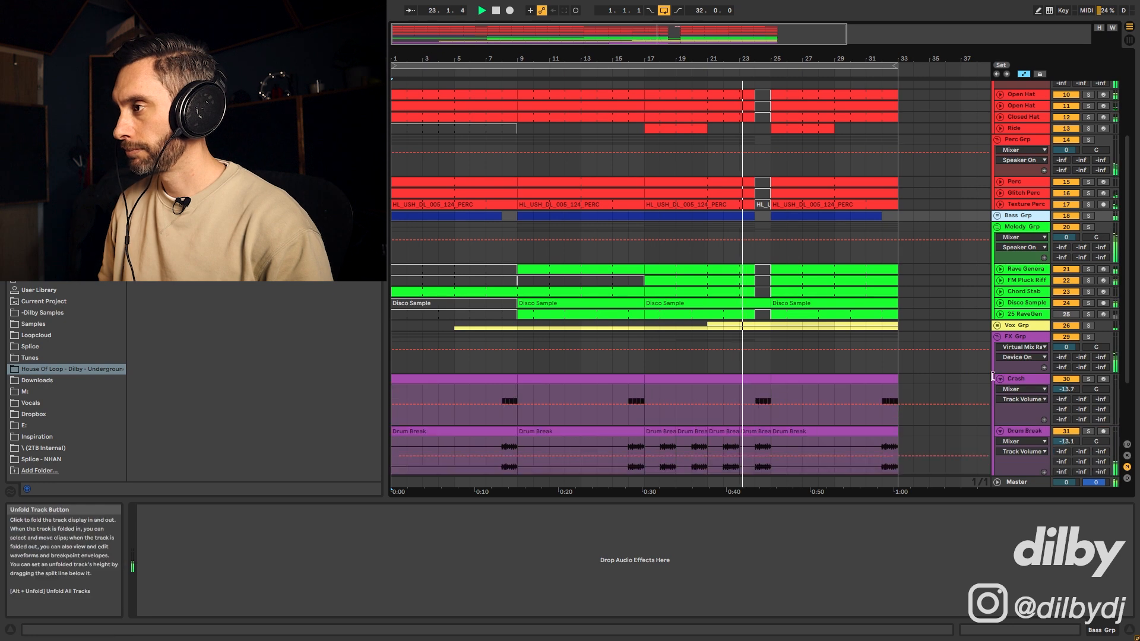
Examine the FM Pluck Riff, Chord Stab and Disco Sample tracks, expanding the FM Pluck Riff and Disco Sample clips
click(1000, 279)
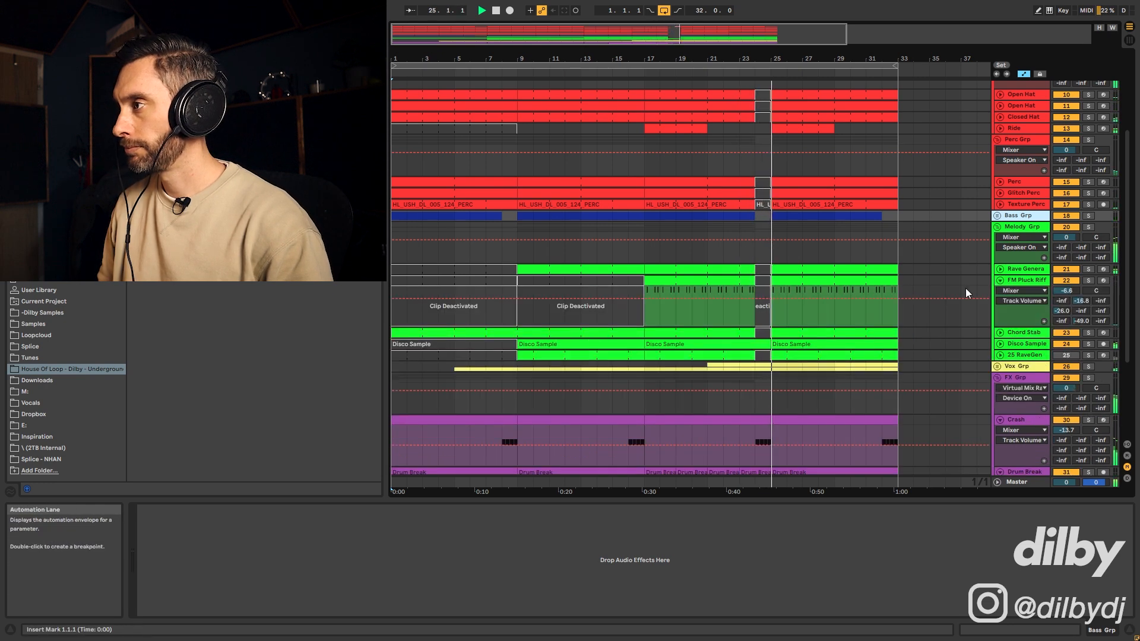
click(1035, 280)
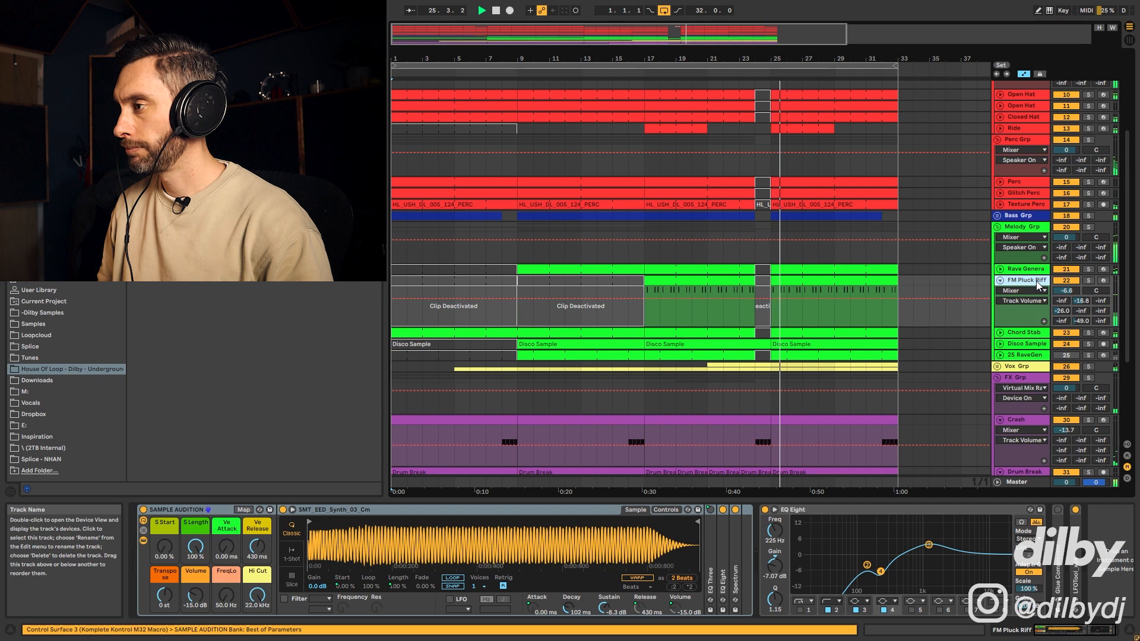
click(1012, 333)
click(1013, 346)
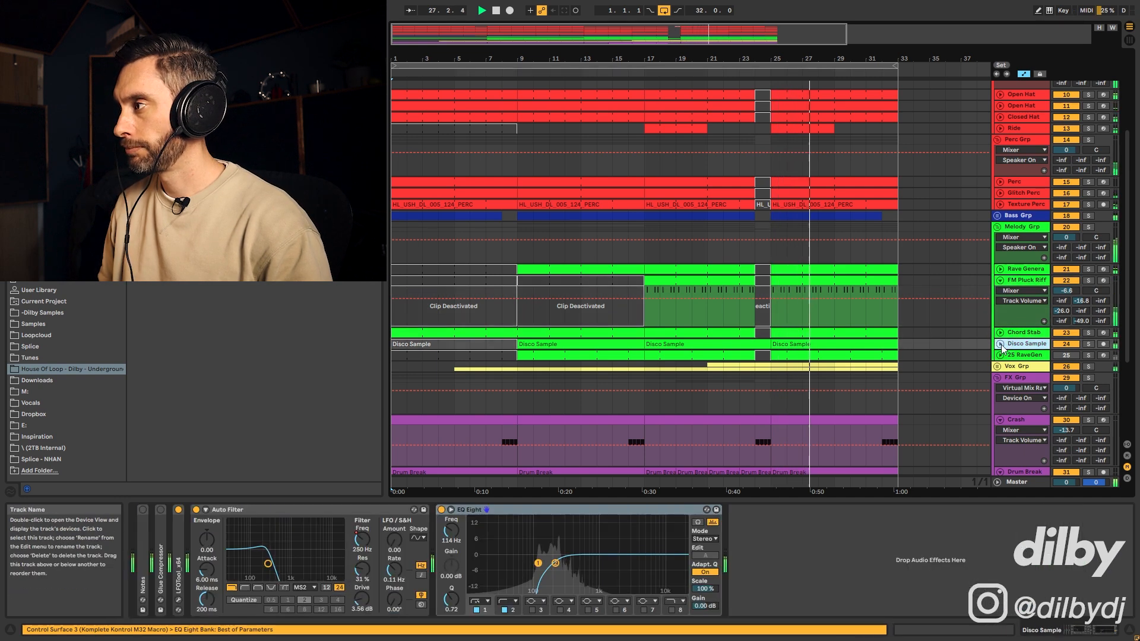
click(1001, 344)
click(891, 356)
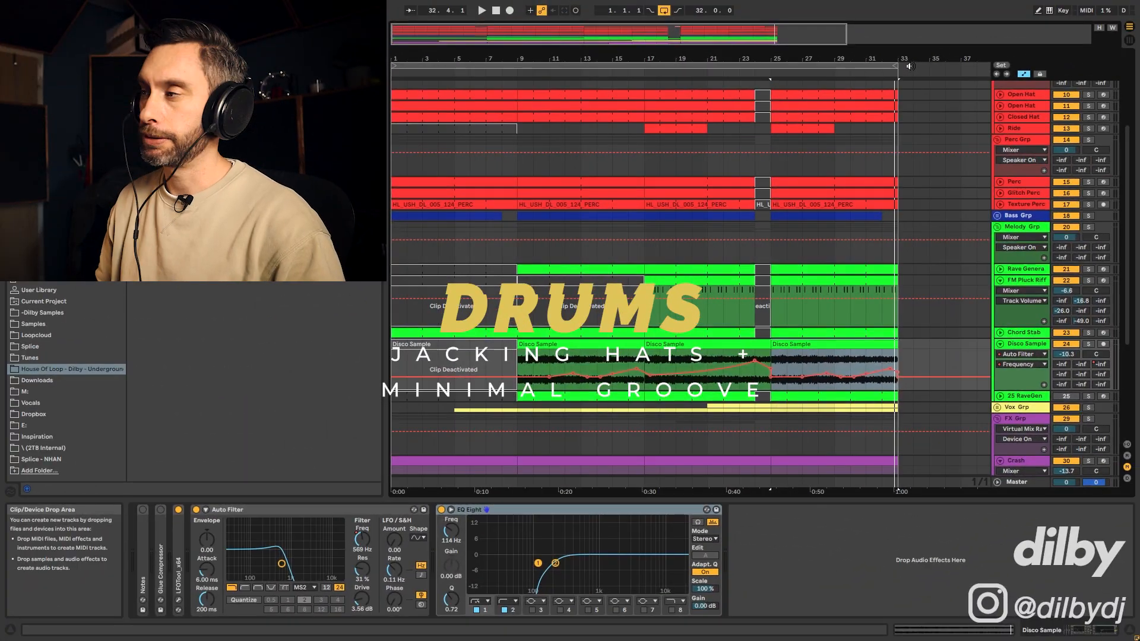
Collapse all tracks, reopen the Kicks group and audition the Kick track in solo
alt+click(998, 107)
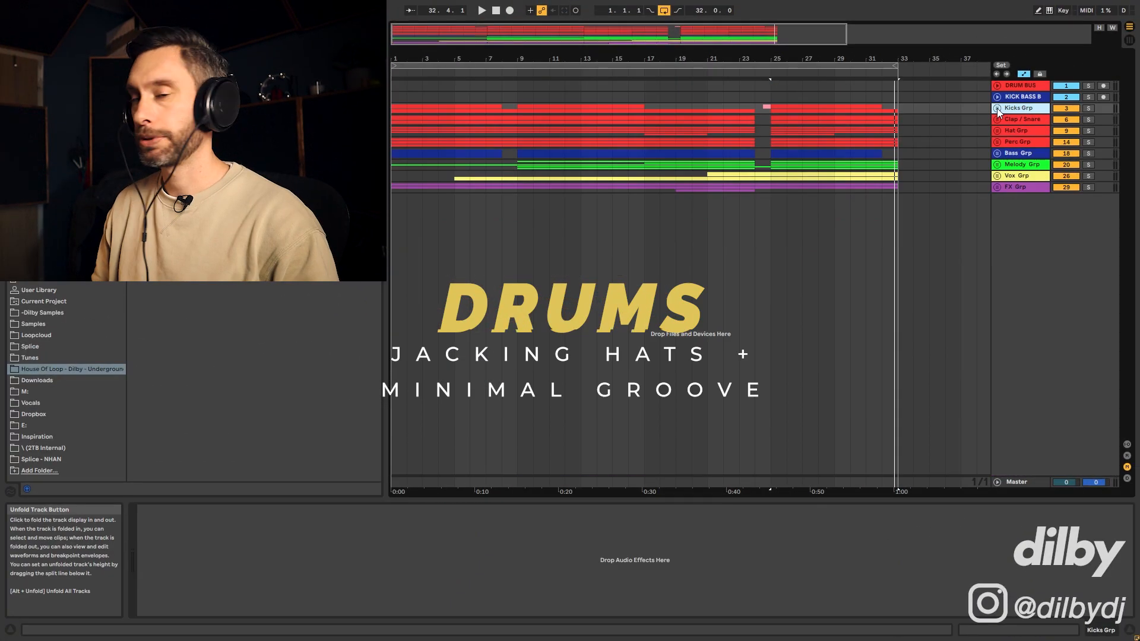
click(997, 108)
click(1085, 150)
key(space)
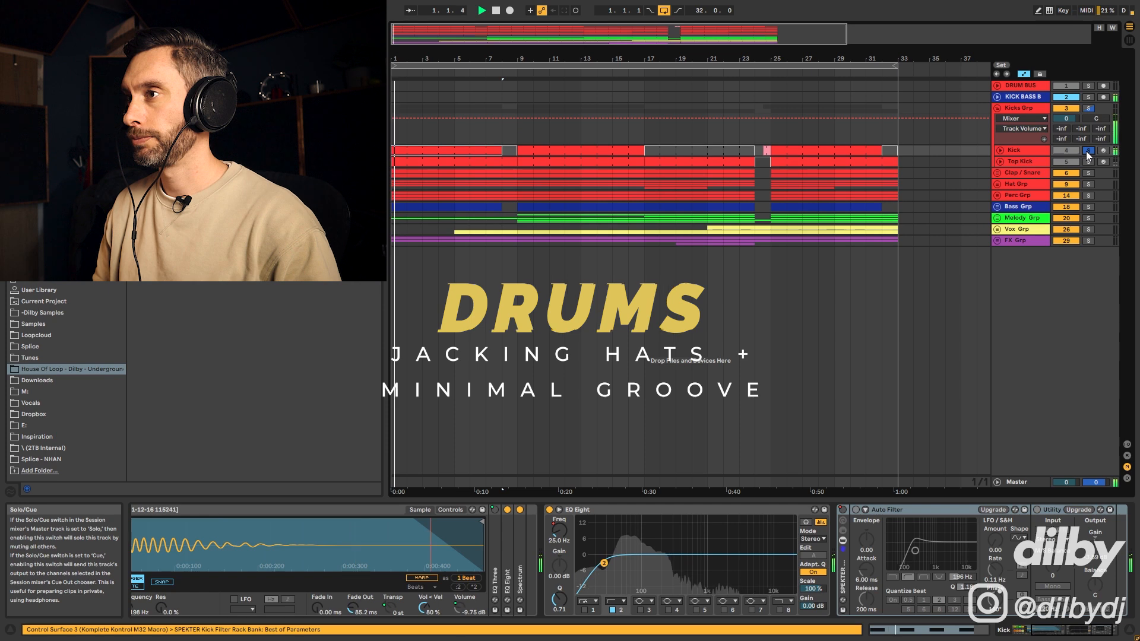
key(space)
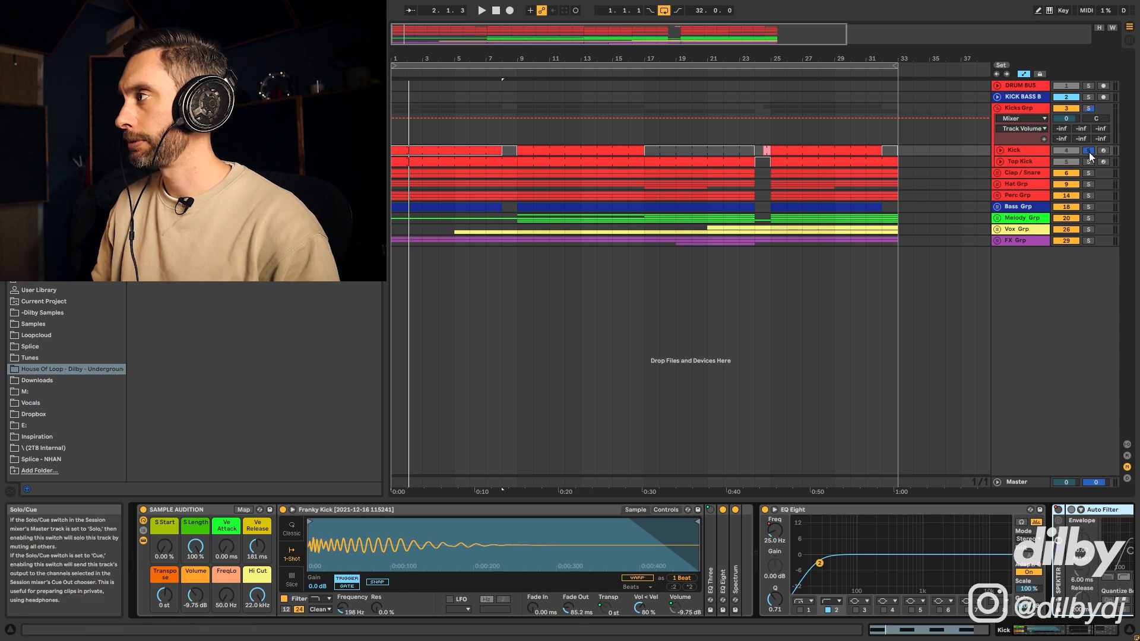
key(space)
key(space)
Expand the Top Kick track, show its devices and audition it in solo
click(1000, 161)
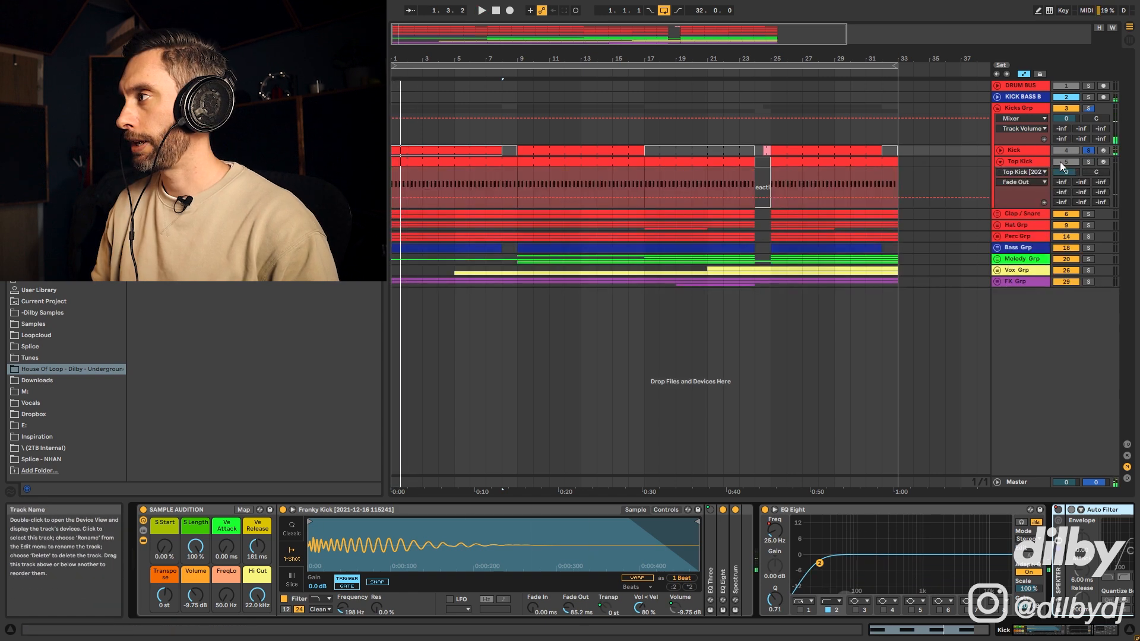
click(1089, 162)
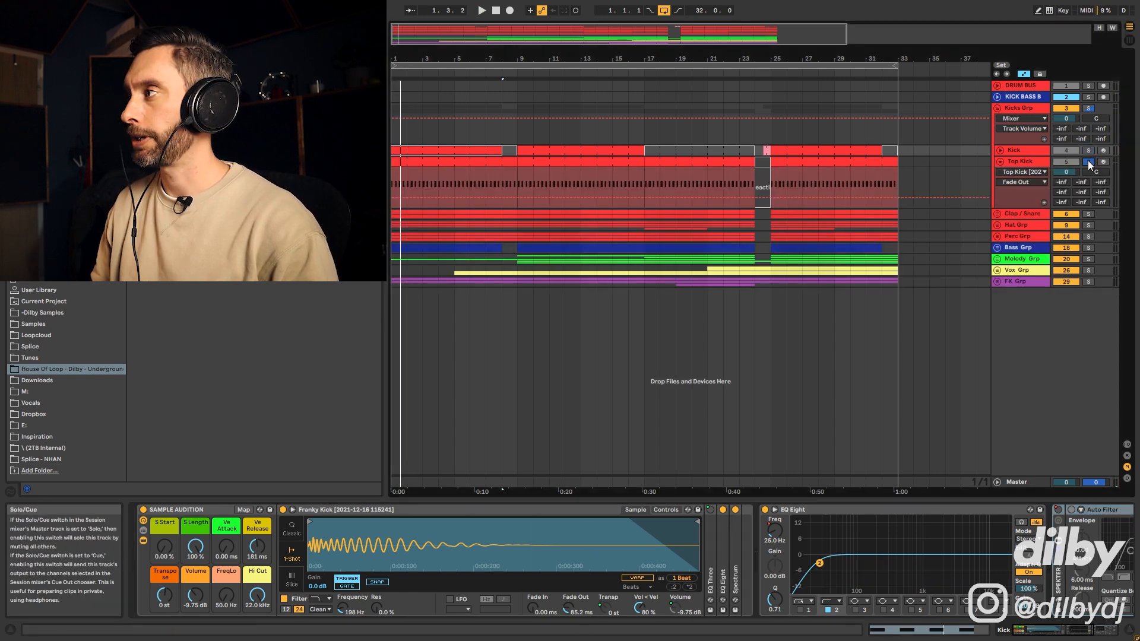
click(1025, 162)
key(space)
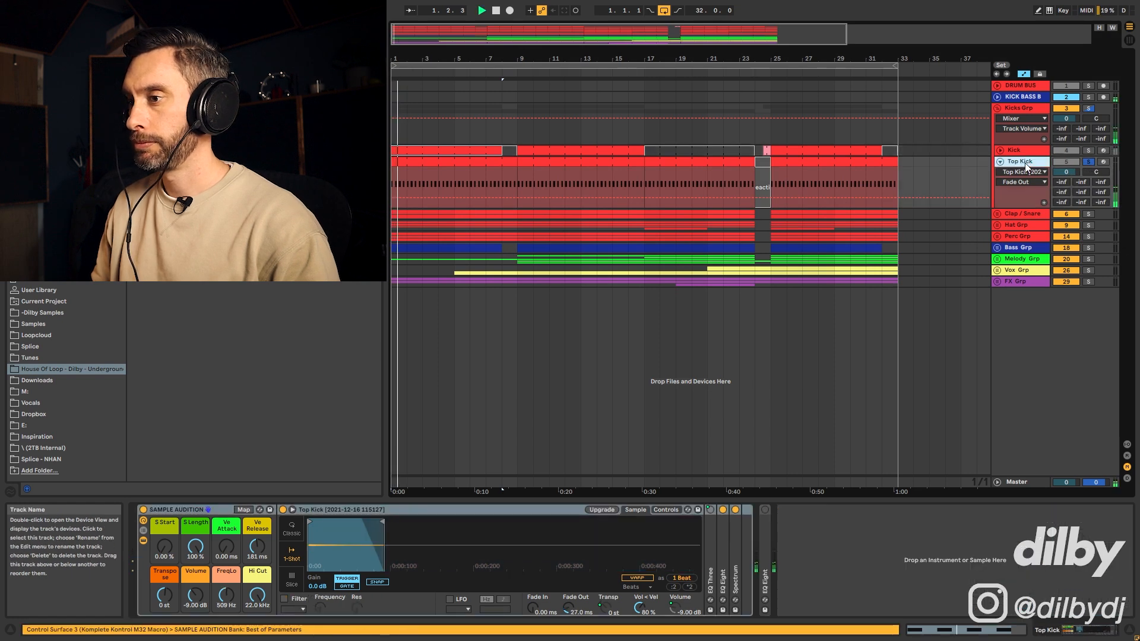
key(space)
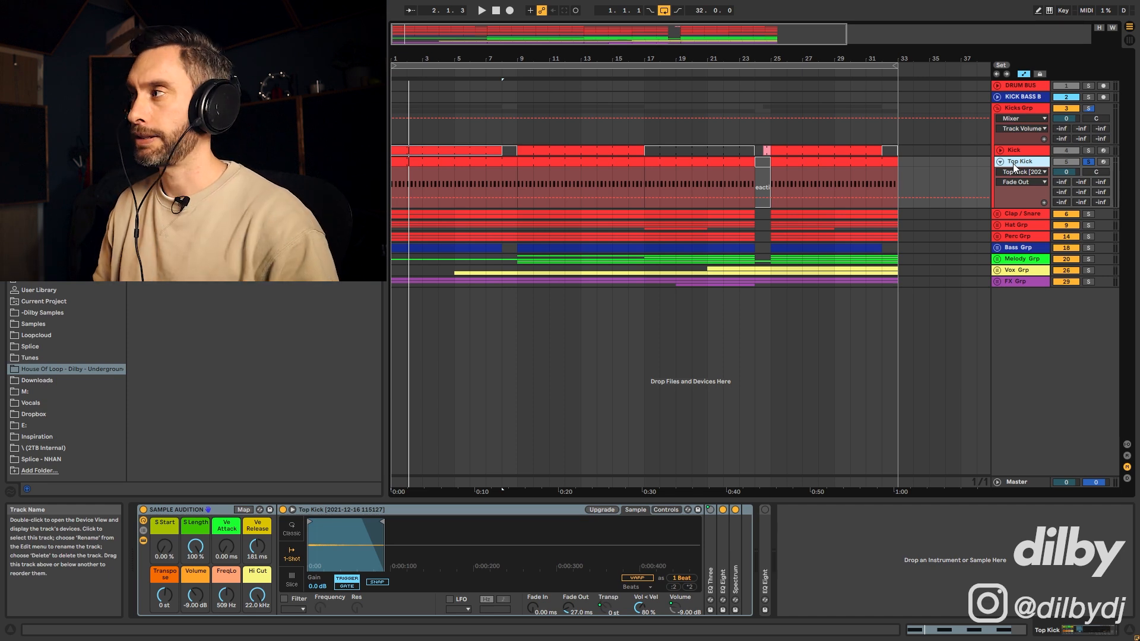
Audition the whole Kicks group in solo, collapse Top Kick and examine the Kick track's device chain
click(1089, 110)
key(space)
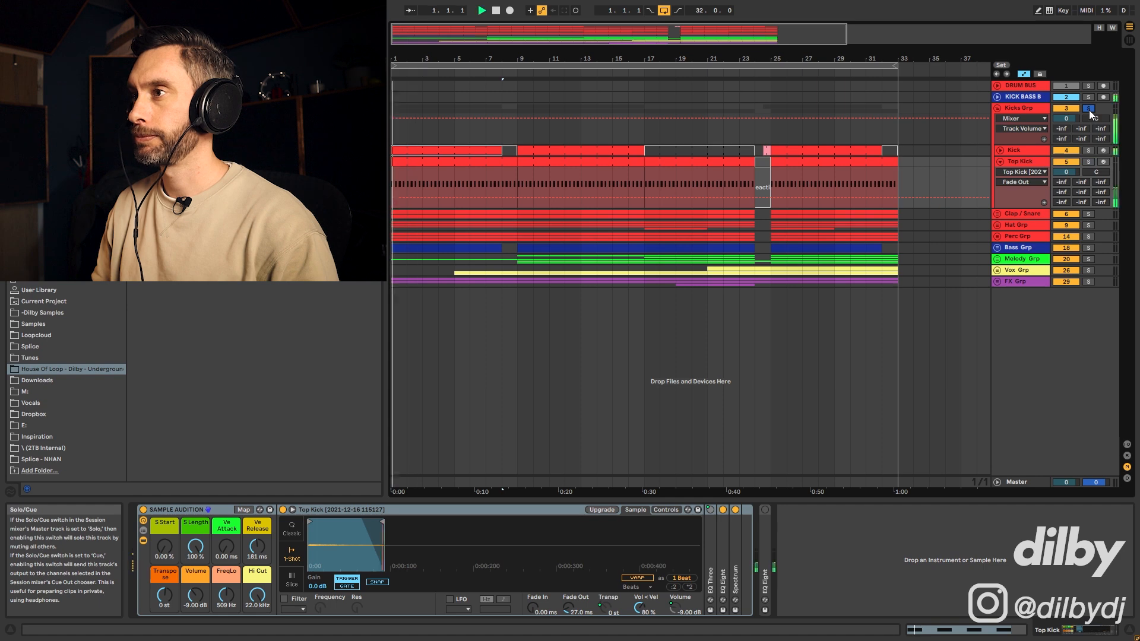
click(999, 162)
click(1010, 151)
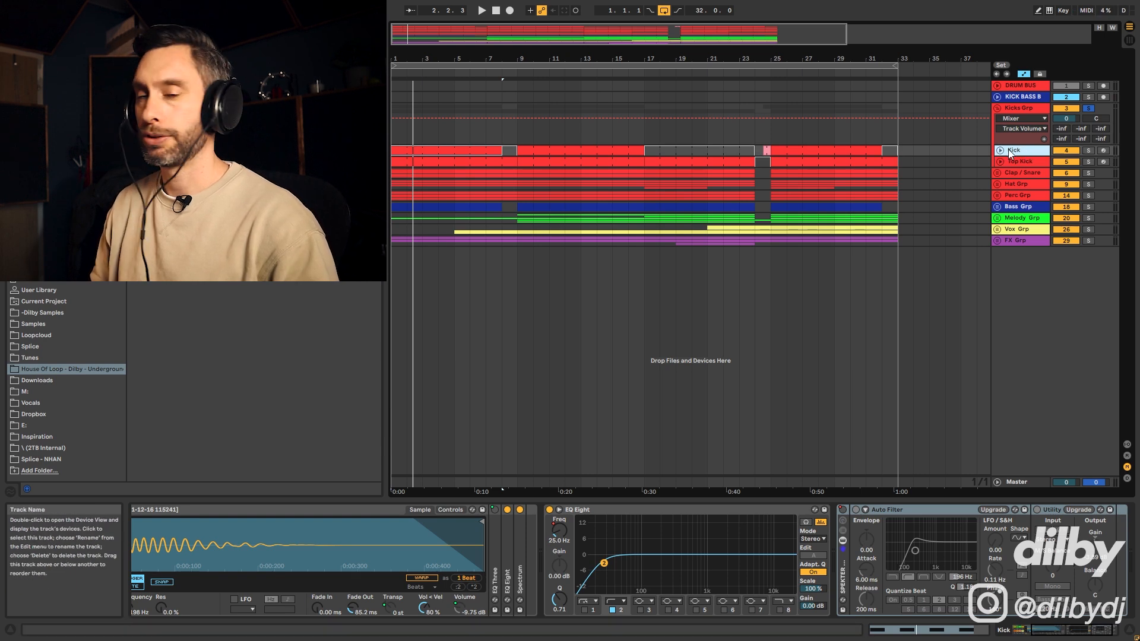
drag(598, 567, 813, 567)
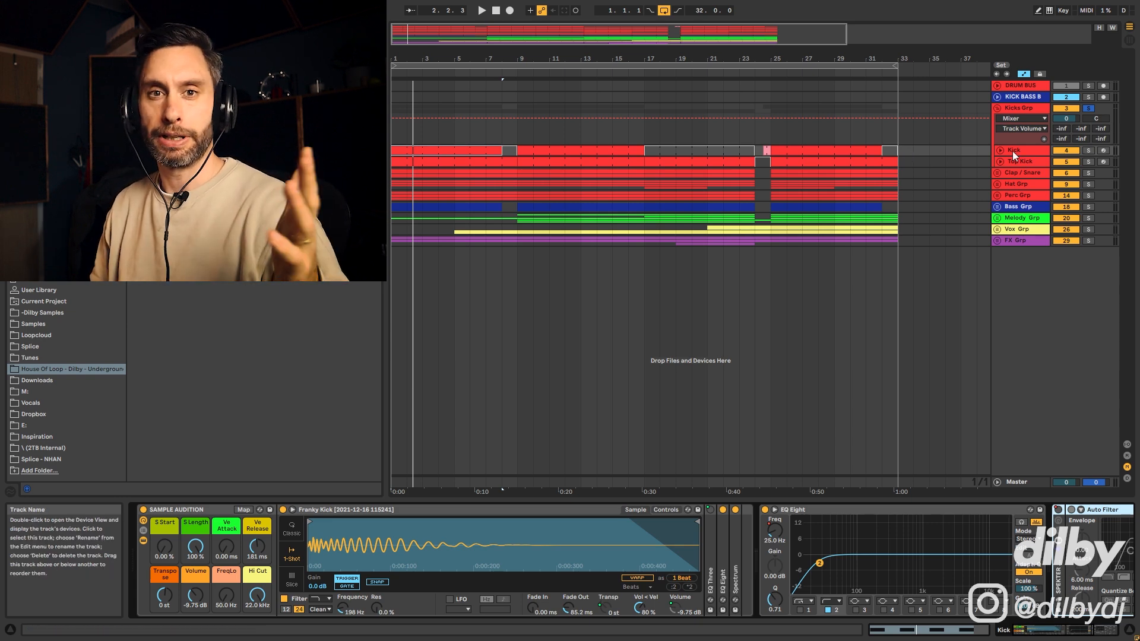
Expand the Clap / Snare group and audition its first Clap track in solo with its devices shown
click(996, 173)
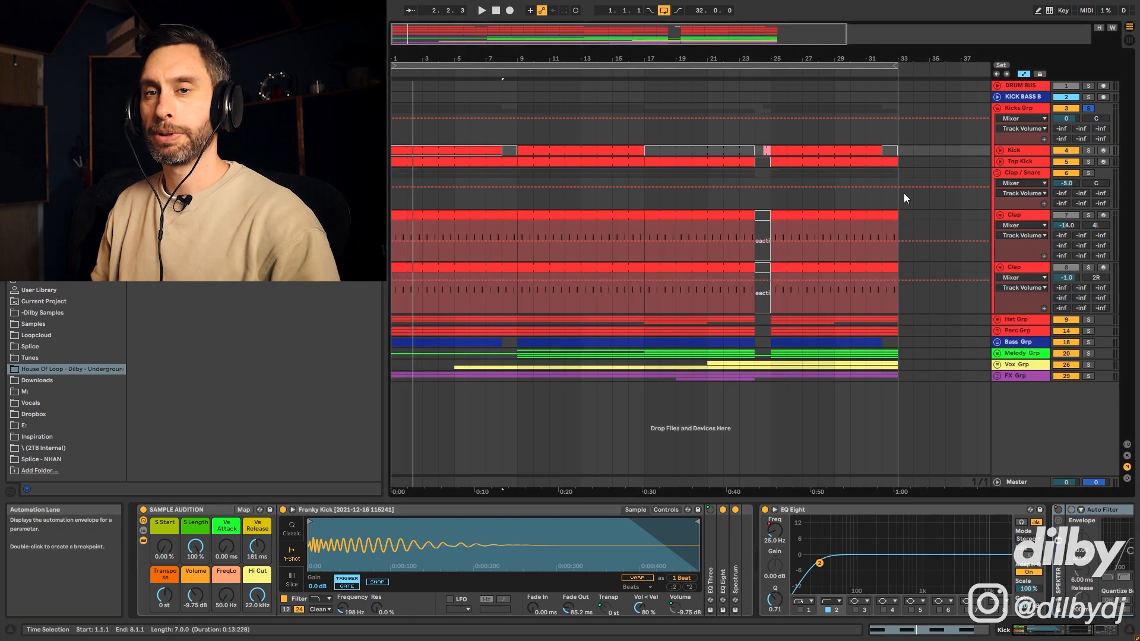
click(1015, 214)
key(space)
click(1088, 215)
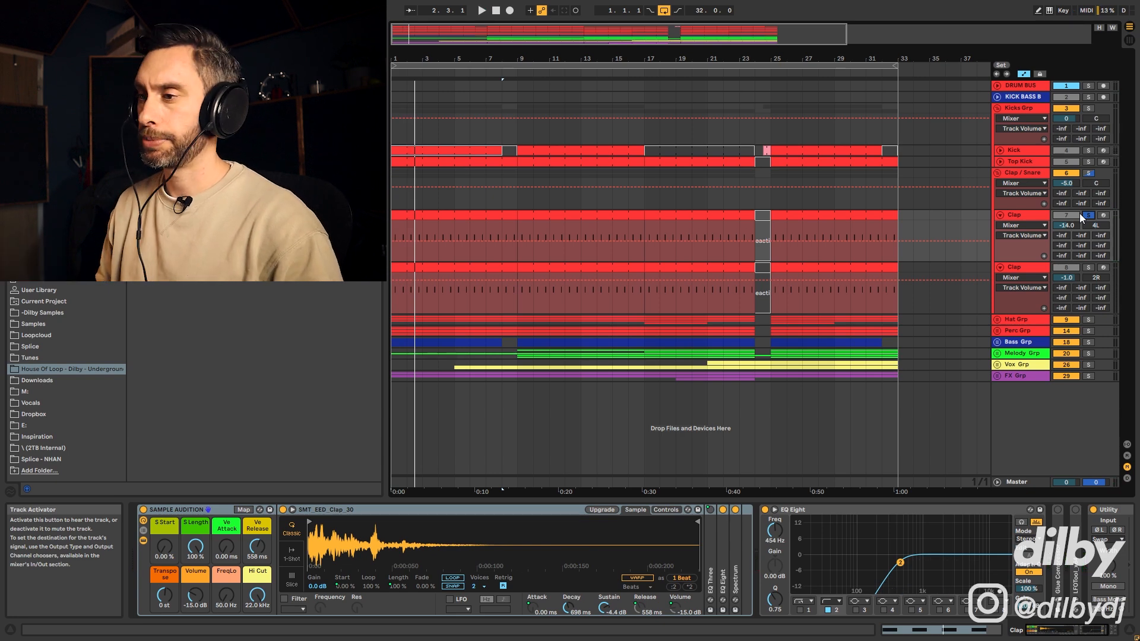
Audition the second Clap track in solo with its devices shown, and display the Clap / Snare group's device chain
click(1088, 267)
click(1031, 271)
key(space)
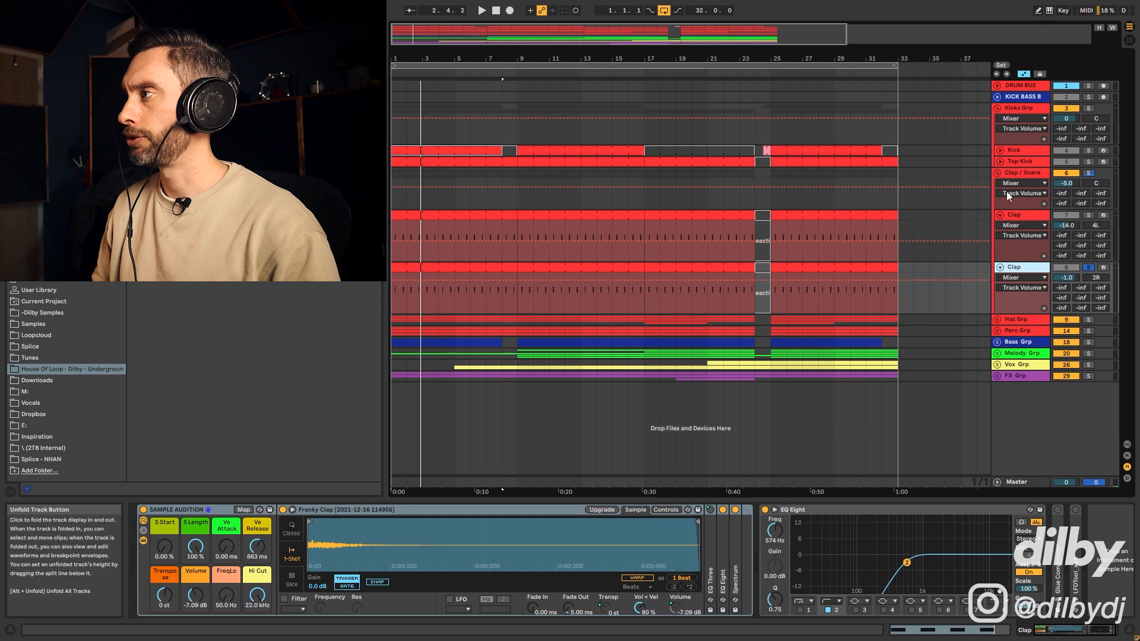
click(1013, 176)
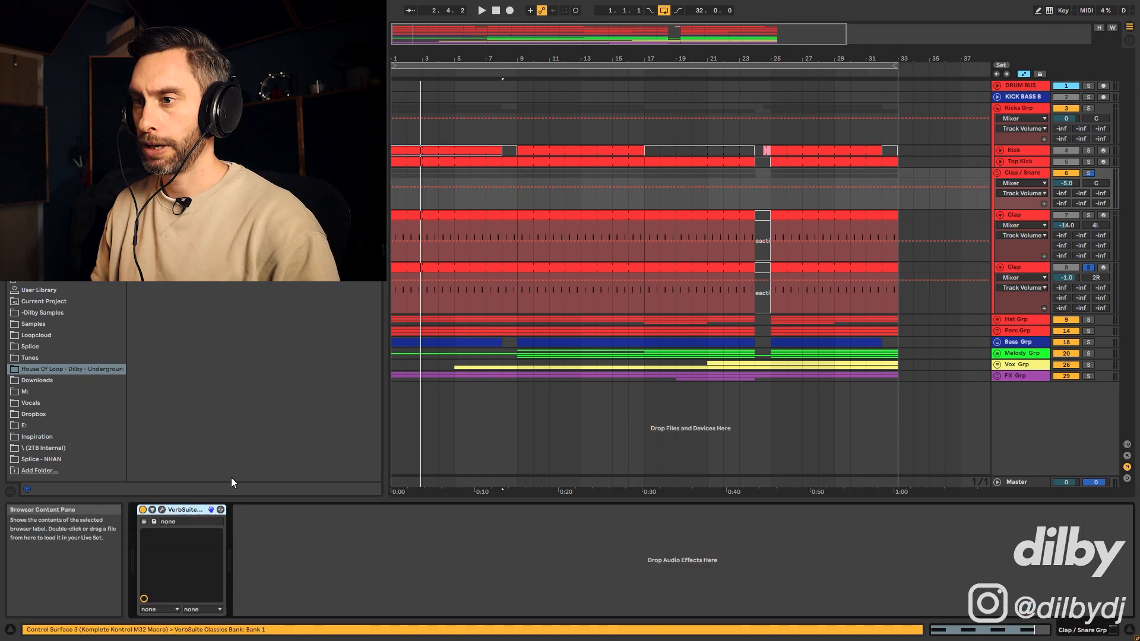
Examine the VerbSuite Classics reverb on the Clap / Snare group and audition the group in solo
click(162, 510)
key(space)
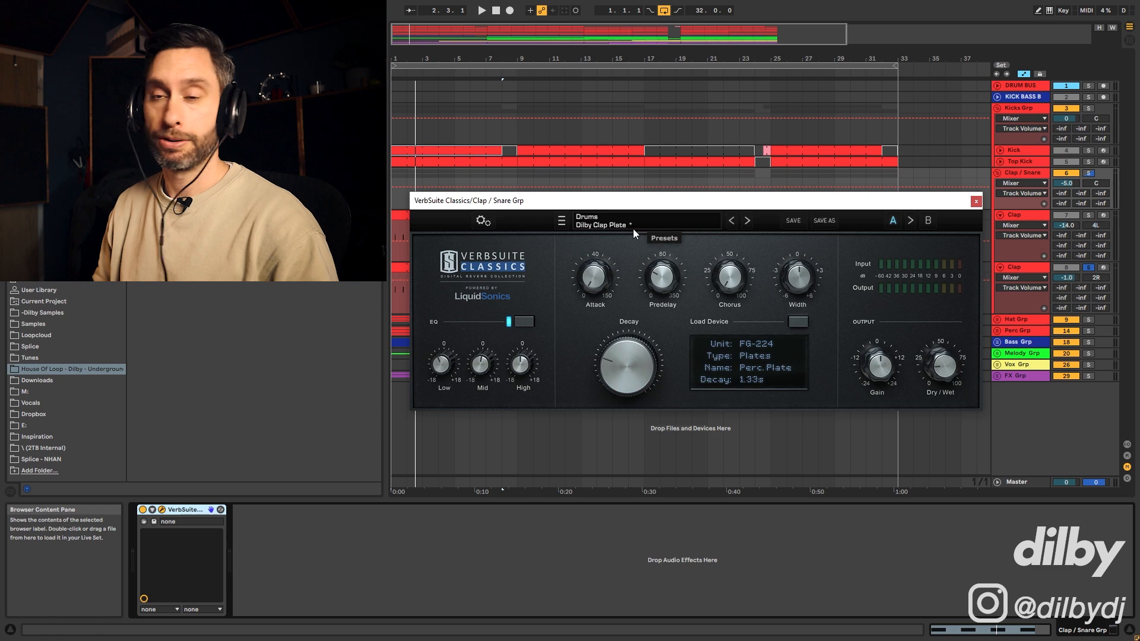
click(976, 202)
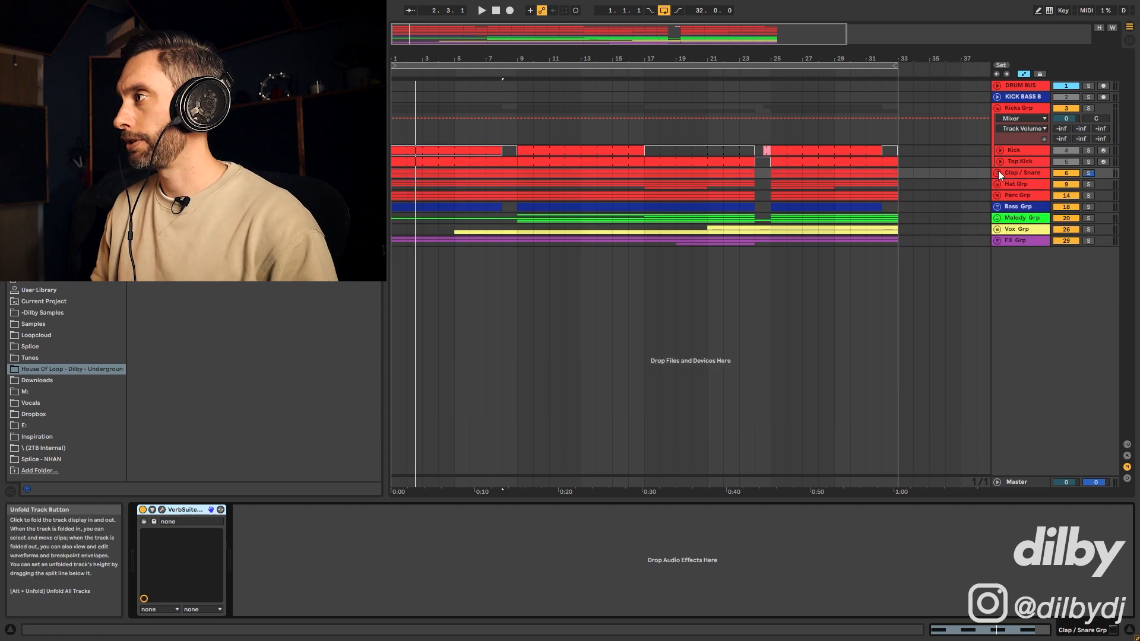
key(space)
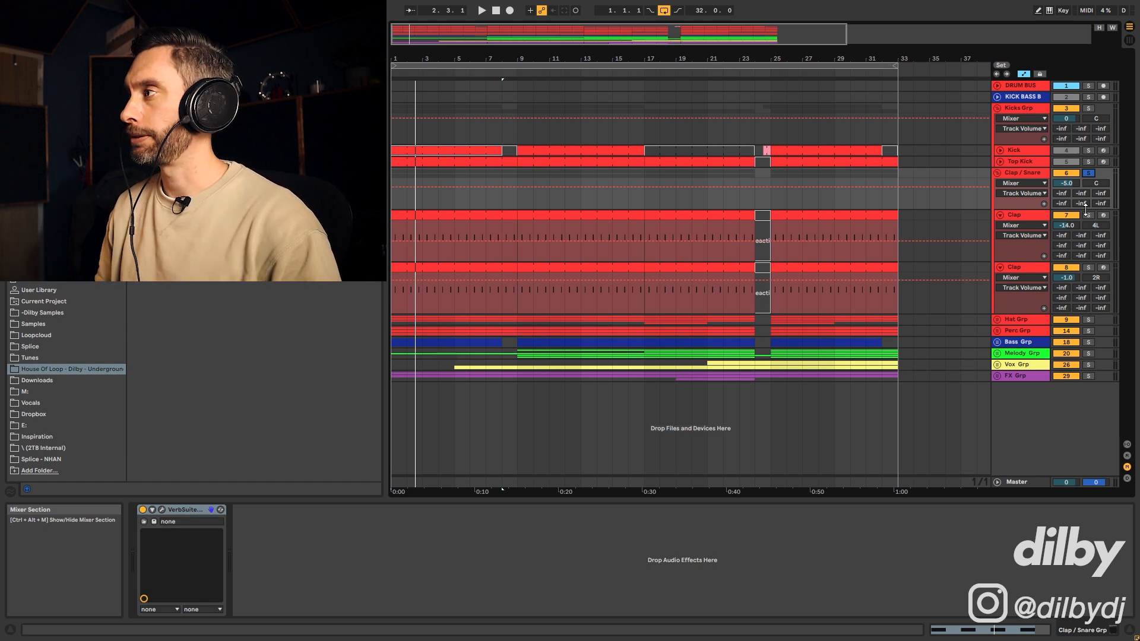
Audition the Kicks and Clap / Snare groups together in solo
click(1088, 109)
key(space)
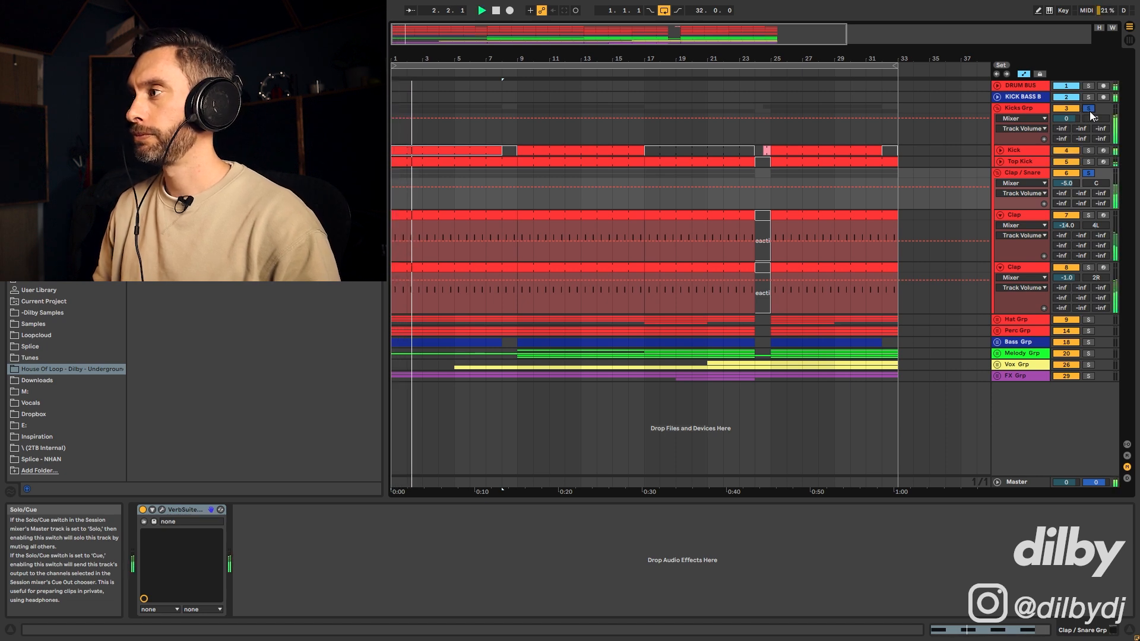
key(space)
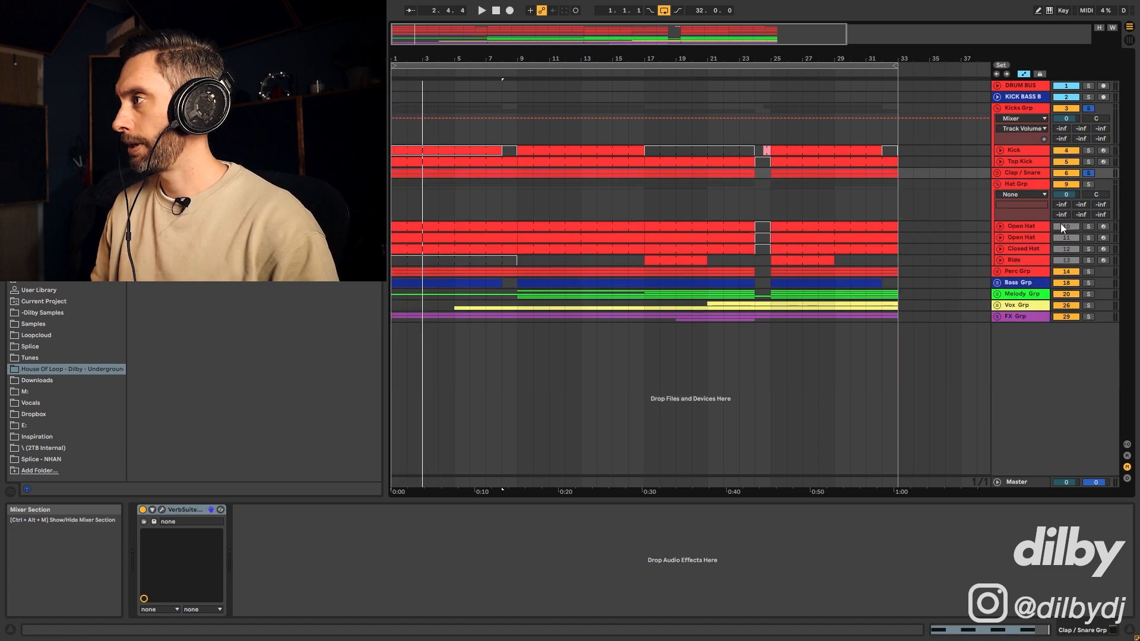
Expand the Hat group and audition its first Open Hat track in solo with its devices shown
click(1038, 217)
click(1089, 227)
click(1004, 229)
key(space)
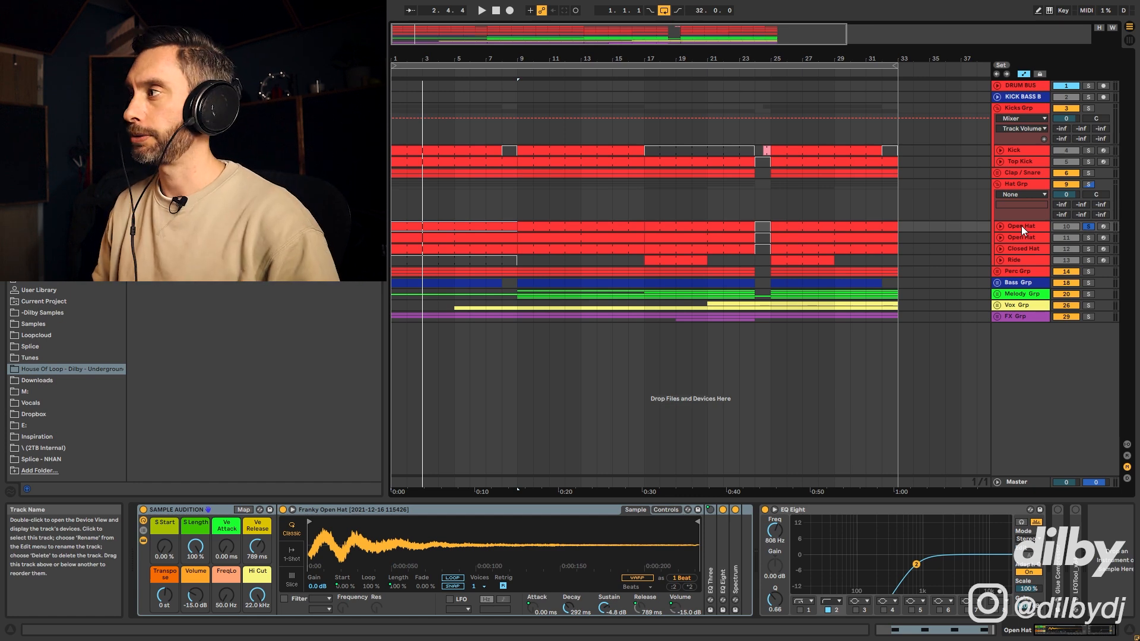
Audition the first Open Hat track in solo together with the Kicks and Clap / Snare groups
click(1088, 173)
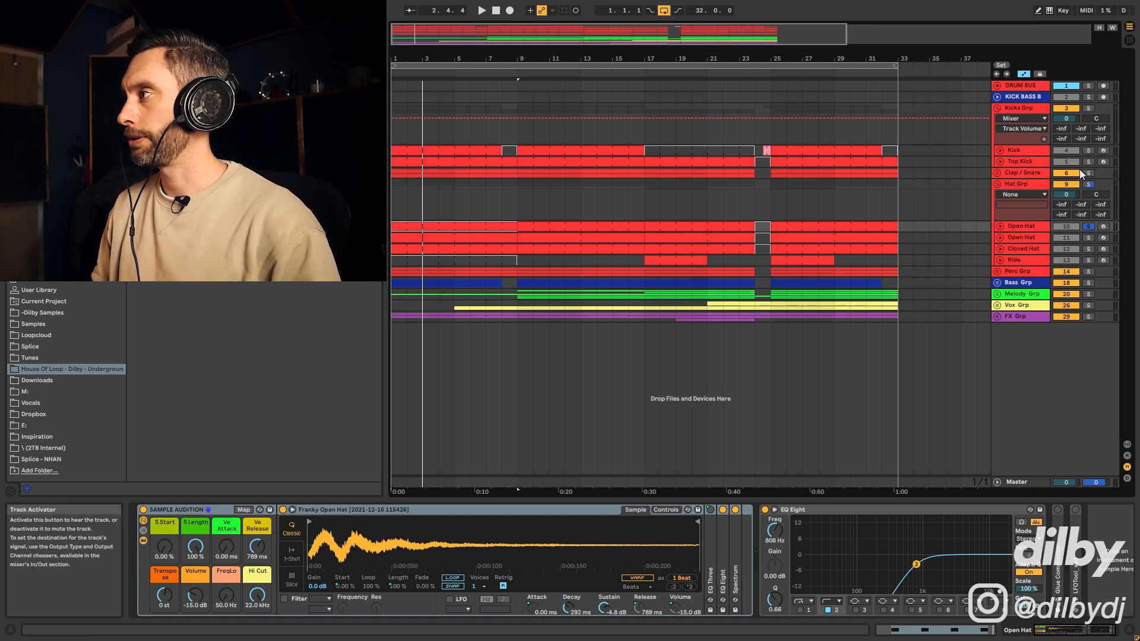
click(1088, 108)
key(space)
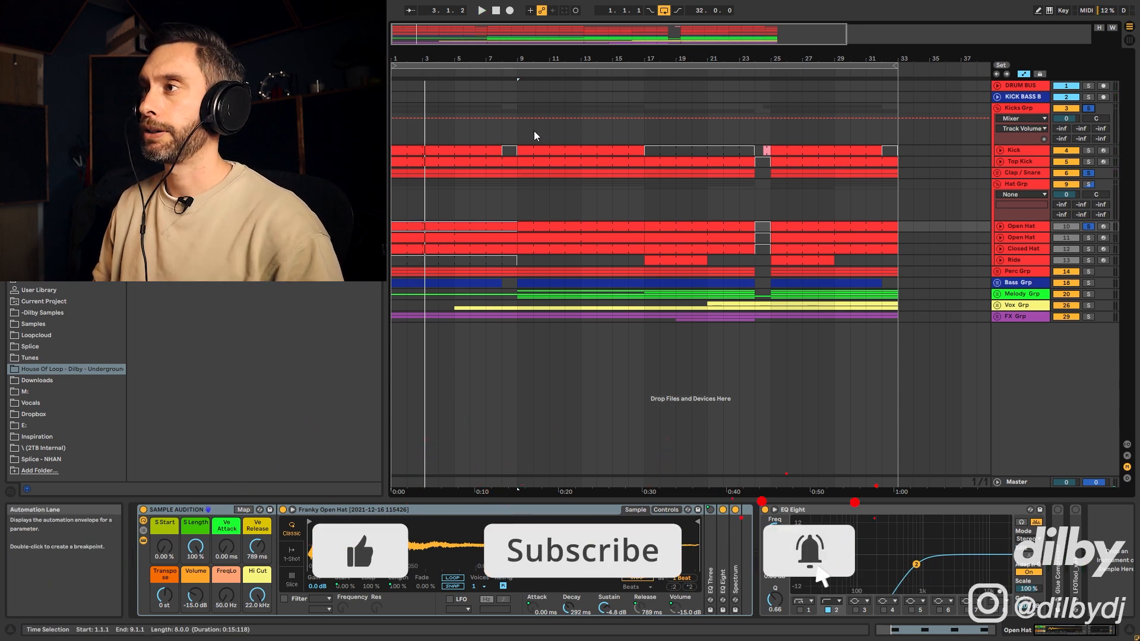
key(space)
Audition the Closed Hat track in solo from bar 9, and show its devices with the sampler's controls view
click(518, 130)
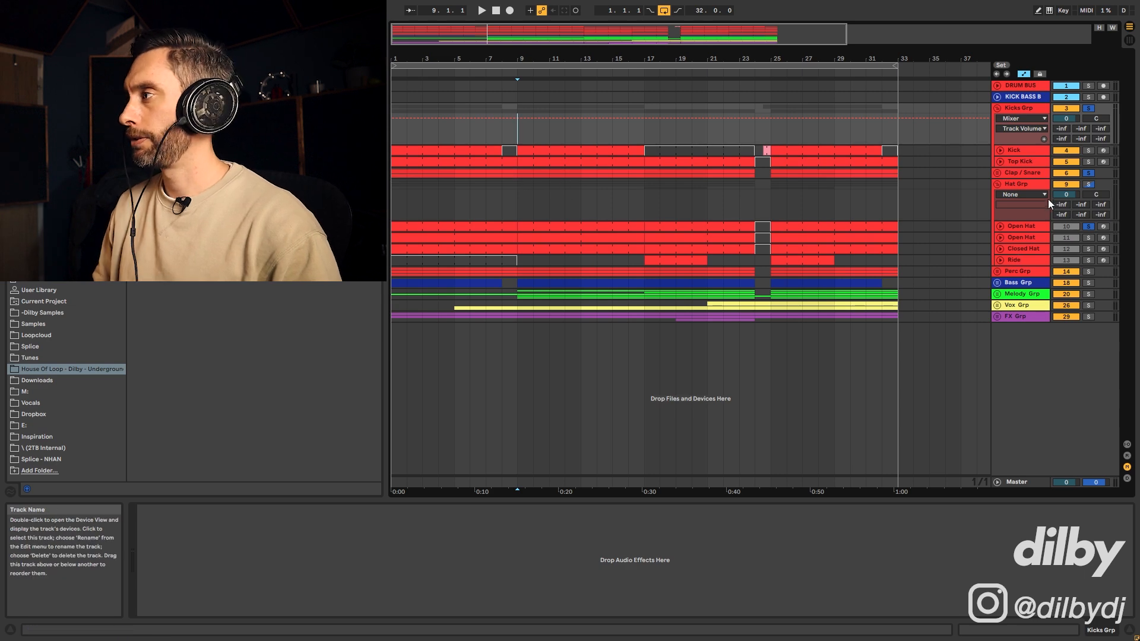
click(1089, 250)
key(space)
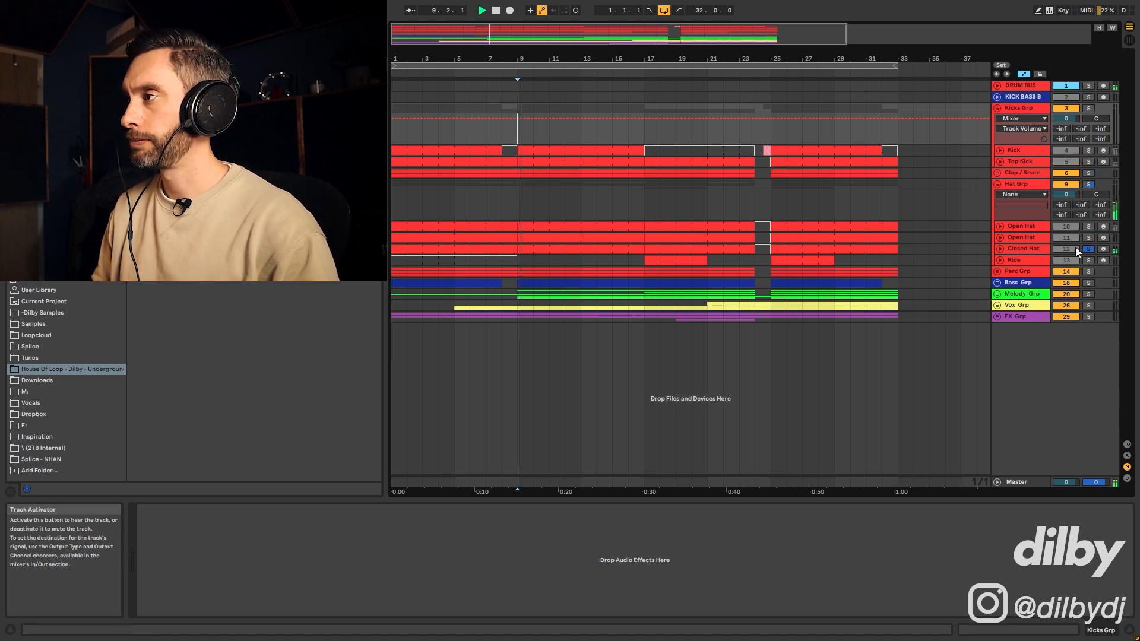
click(1018, 247)
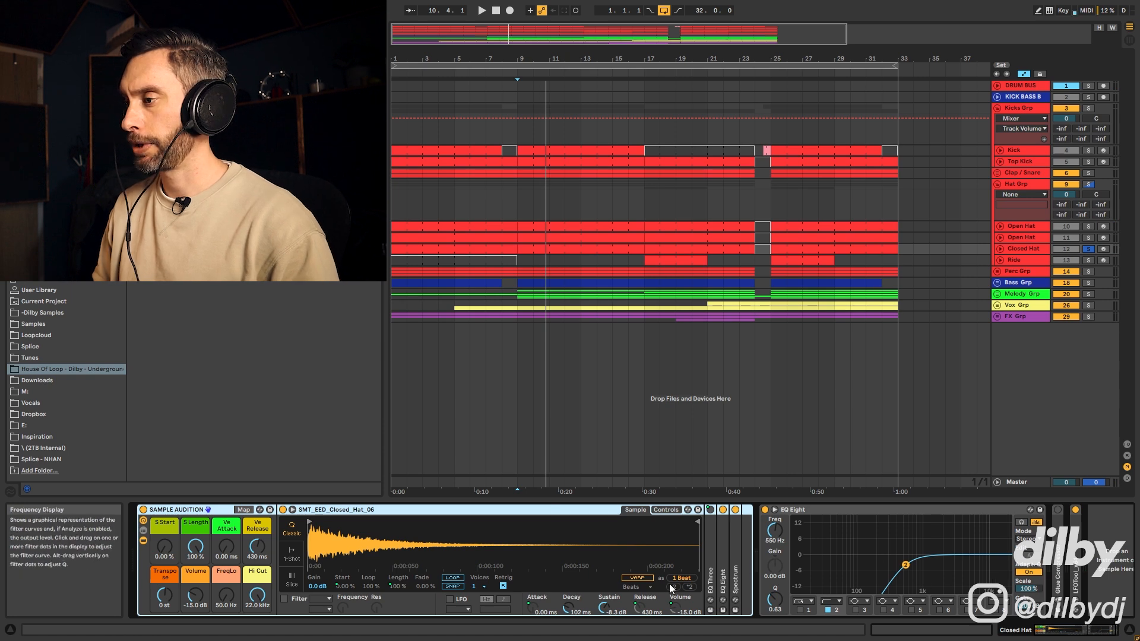
click(666, 510)
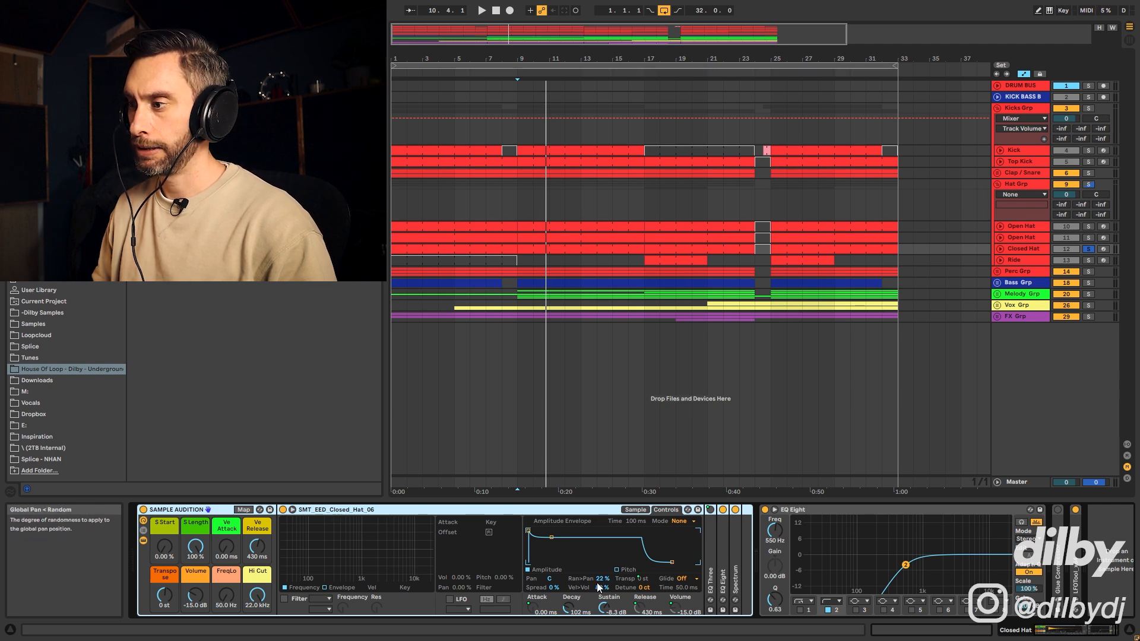
Unfold the Closed Hat track and audition it with its D-PP/3 Delay send at -inf and restored to -46.0 dB
click(1001, 250)
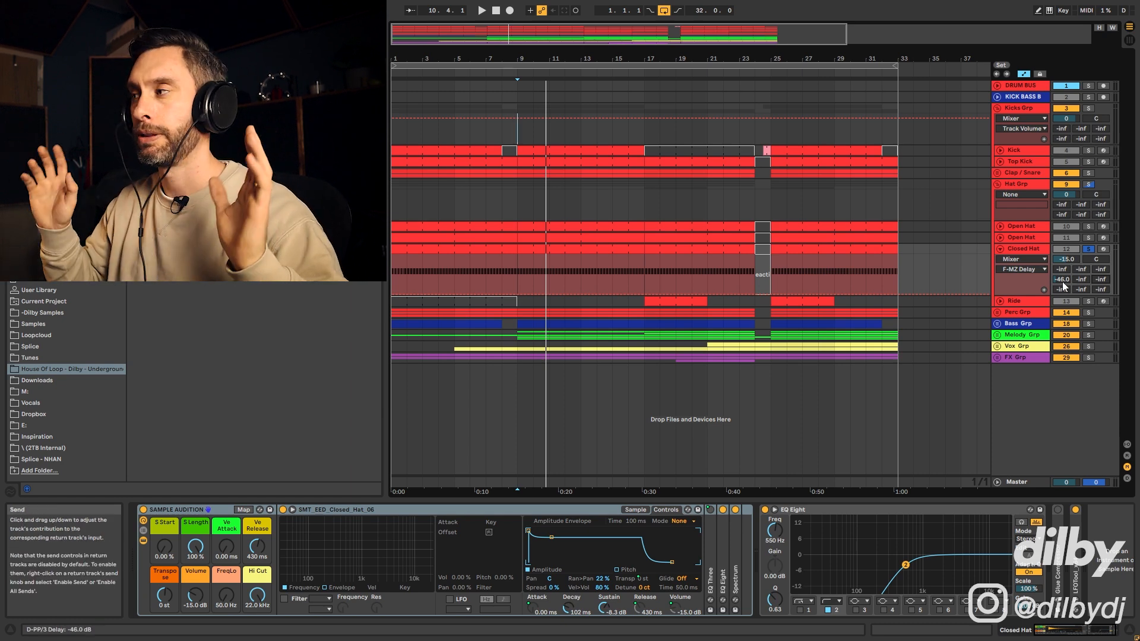
key(space)
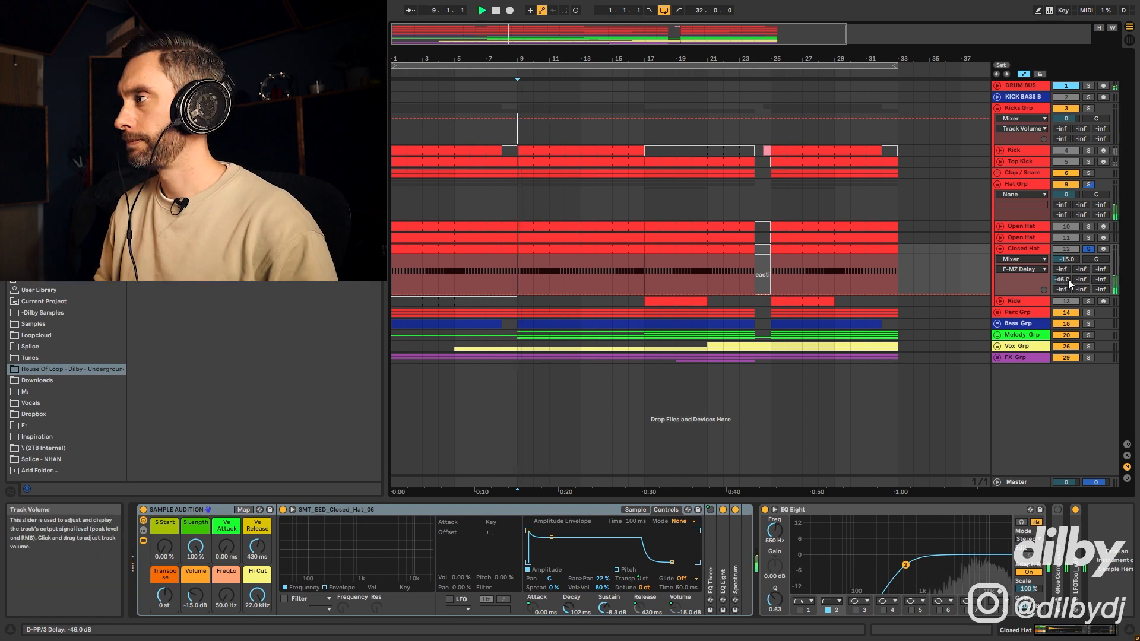
double_click(1061, 278)
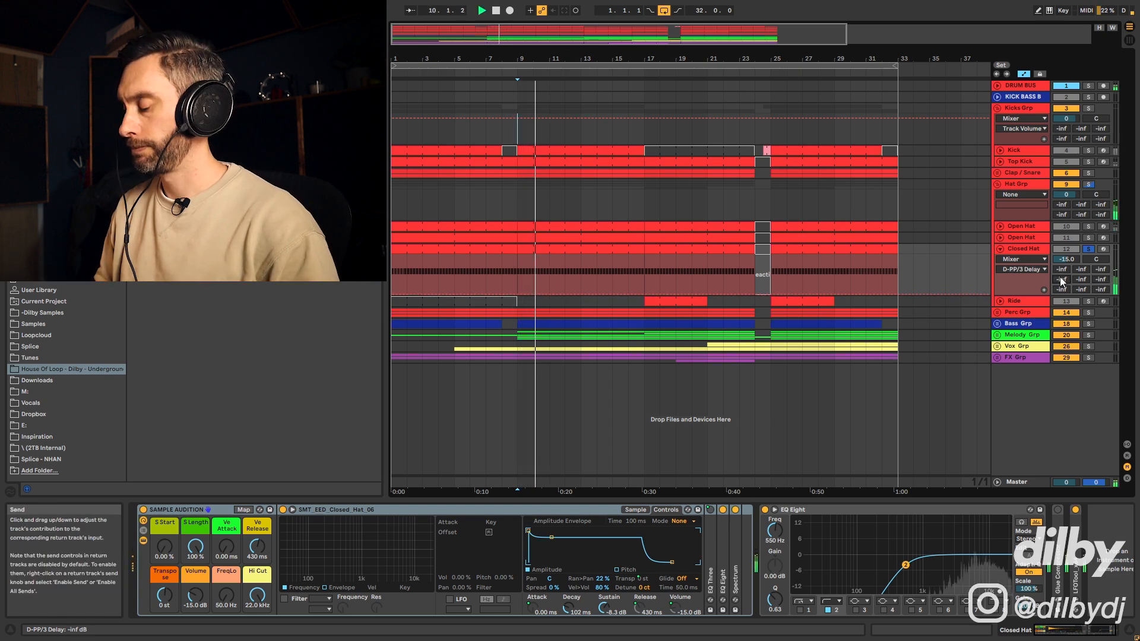
key(ctrl+z)
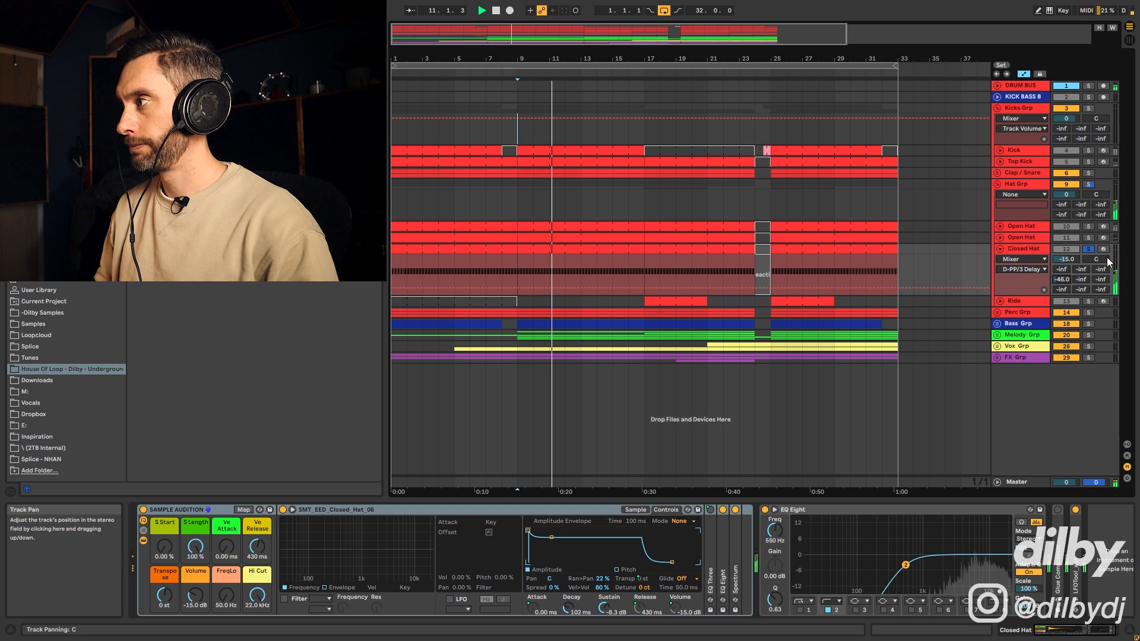
key(space)
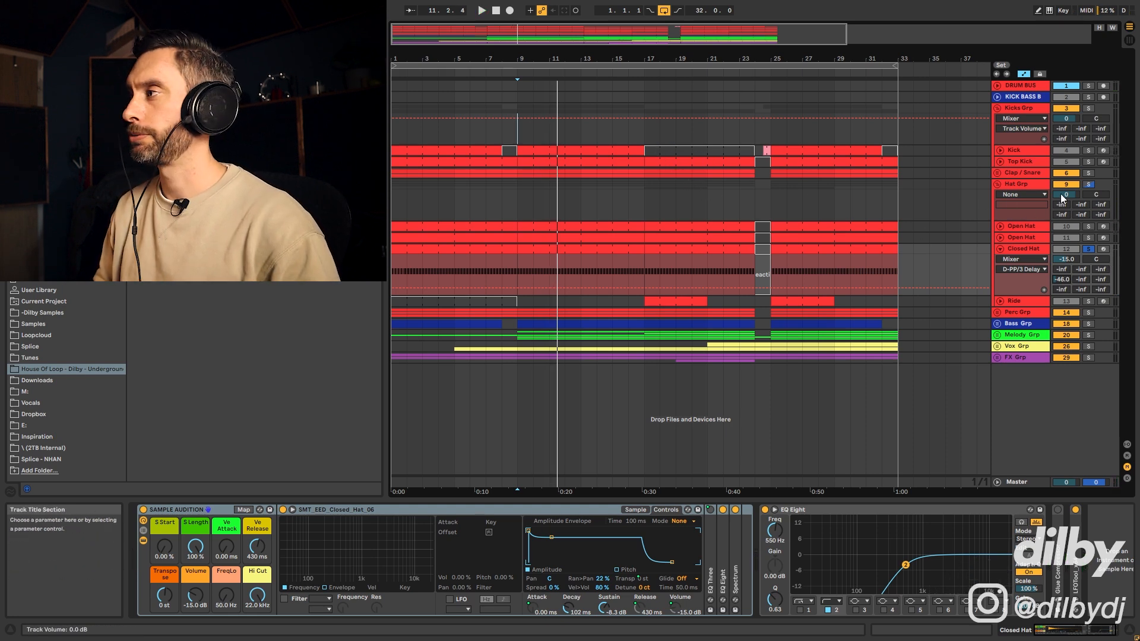
Show the second Open Hat track's devices and examine the notes of its clip starting at bar 9
click(1017, 239)
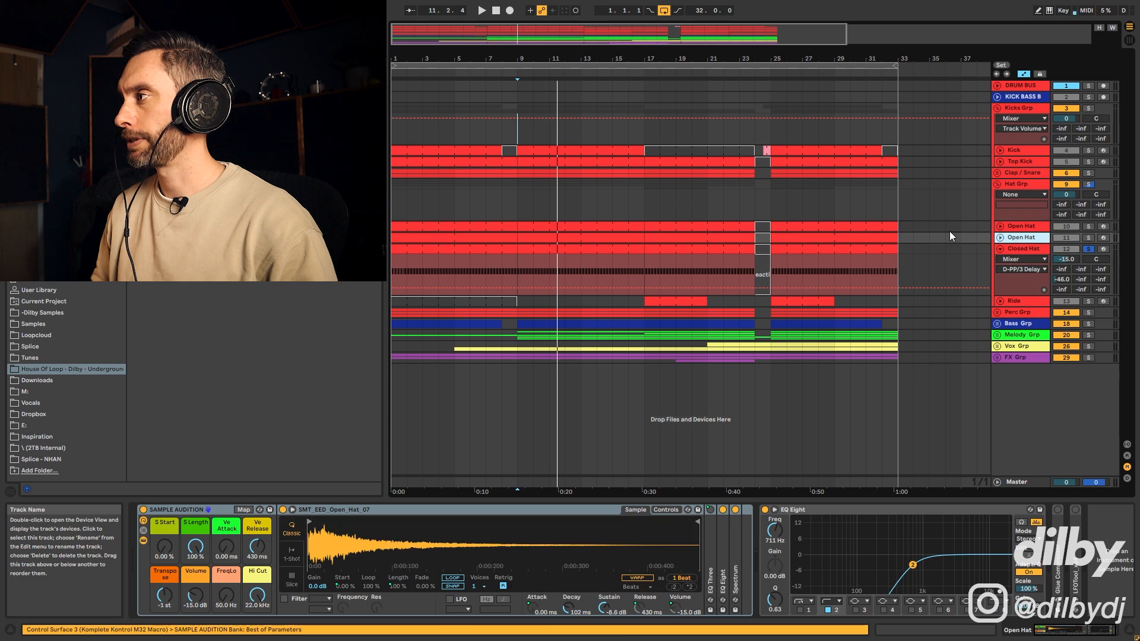
double_click(603, 236)
click(1054, 520)
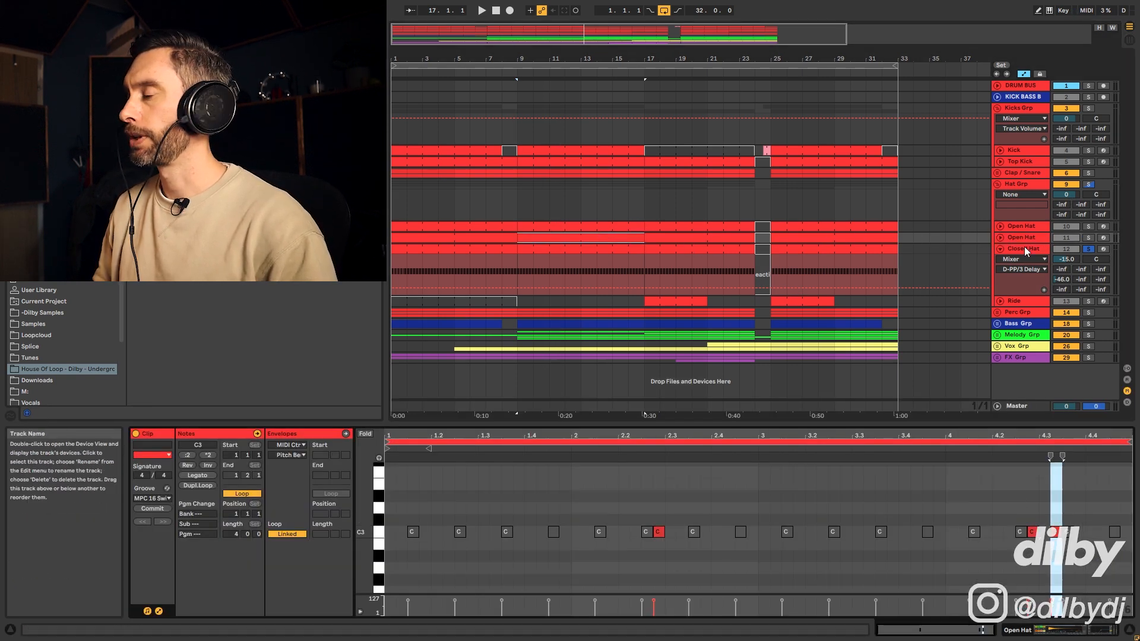
Open the Closed Hat clip starting at bar 9 and view its notes and groove options
click(615, 252)
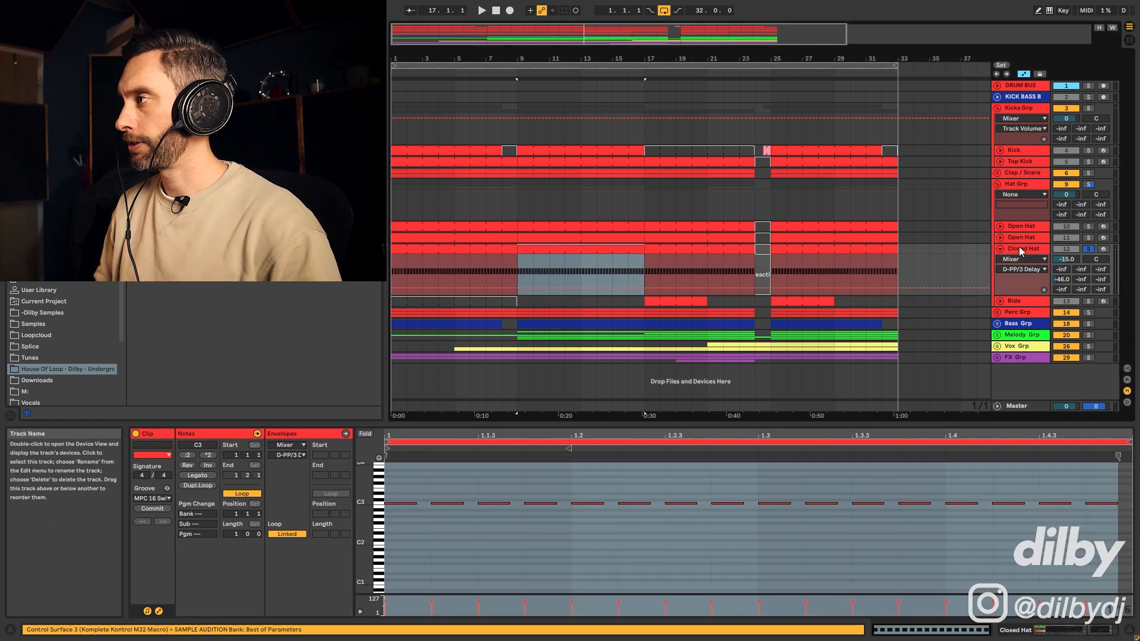
click(159, 500)
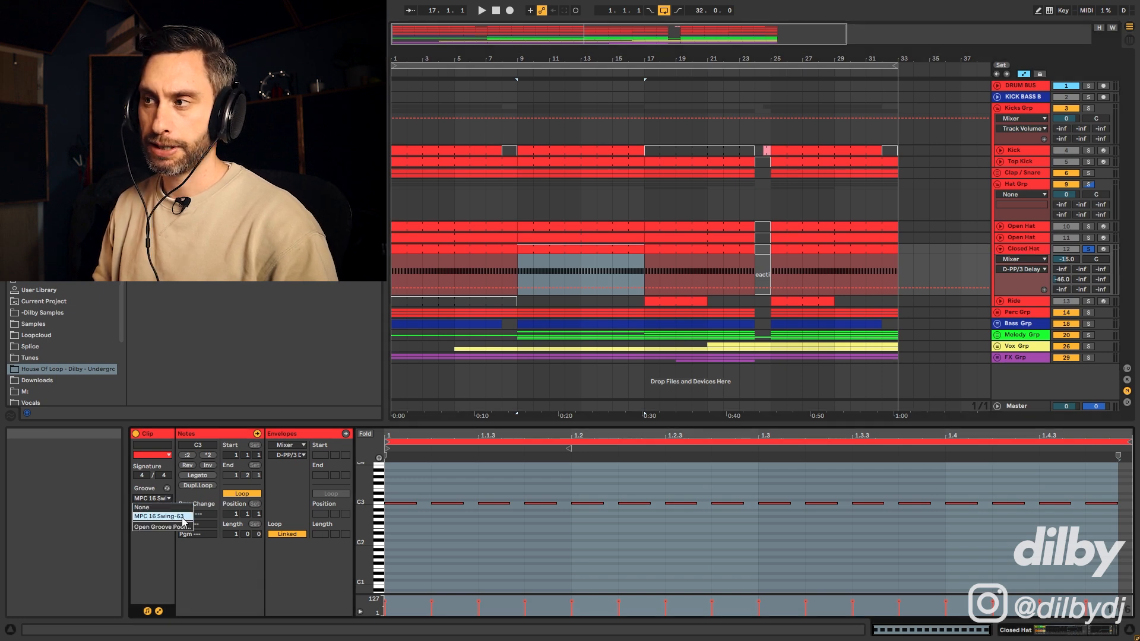
click(563, 250)
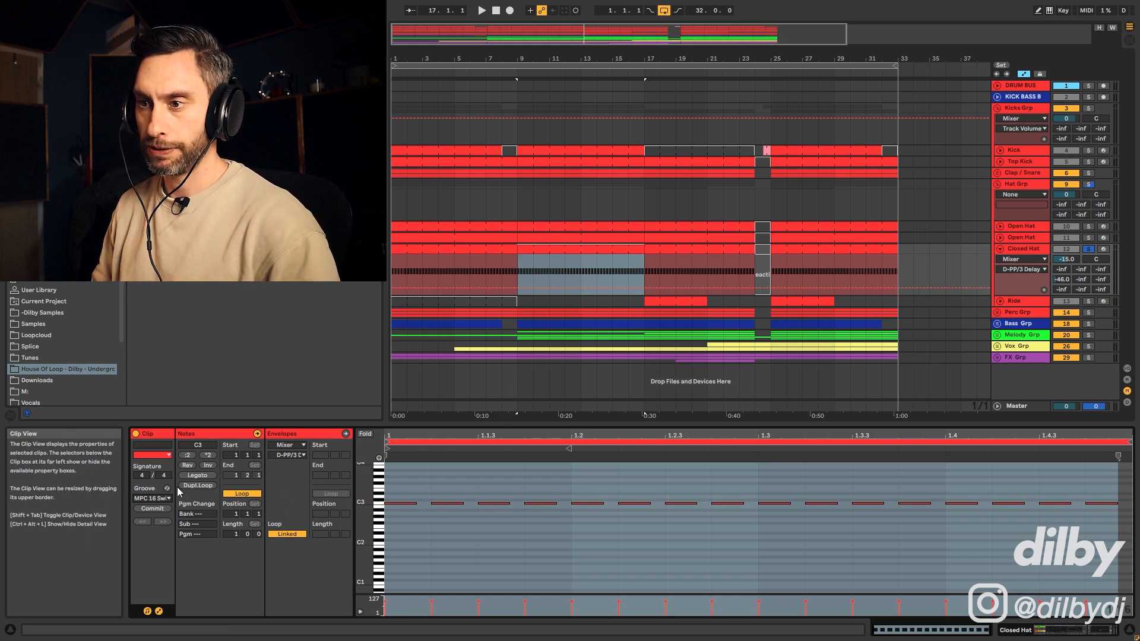
Commit the MPC 16 Swing-63 groove to the Closed Hat clip and inspect the shifted notes
click(153, 509)
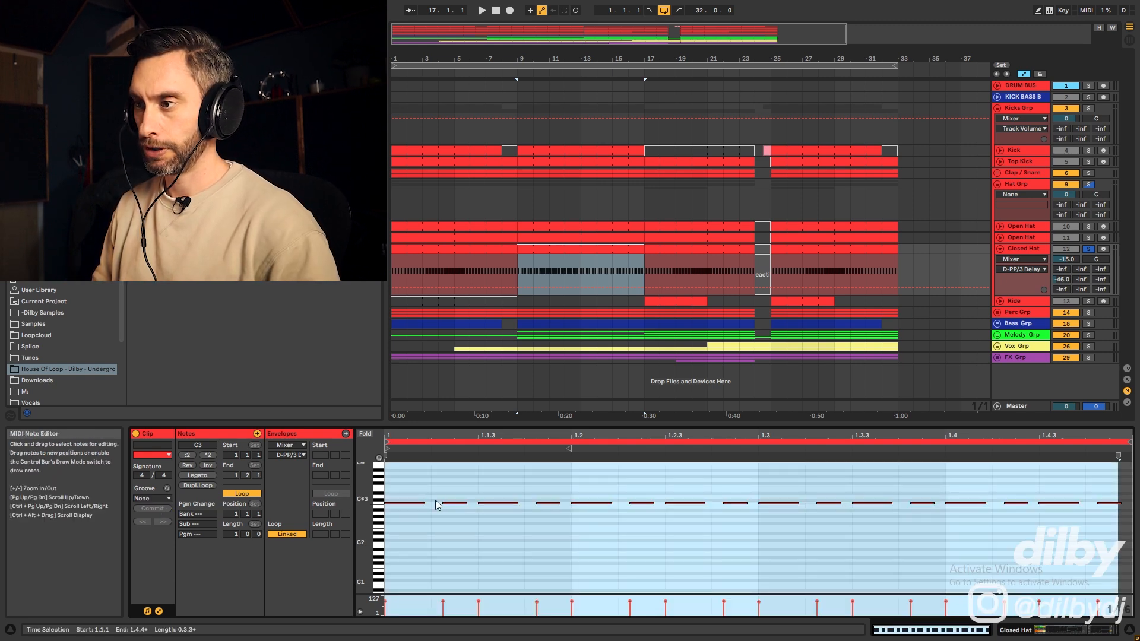
click(452, 483)
click(552, 504)
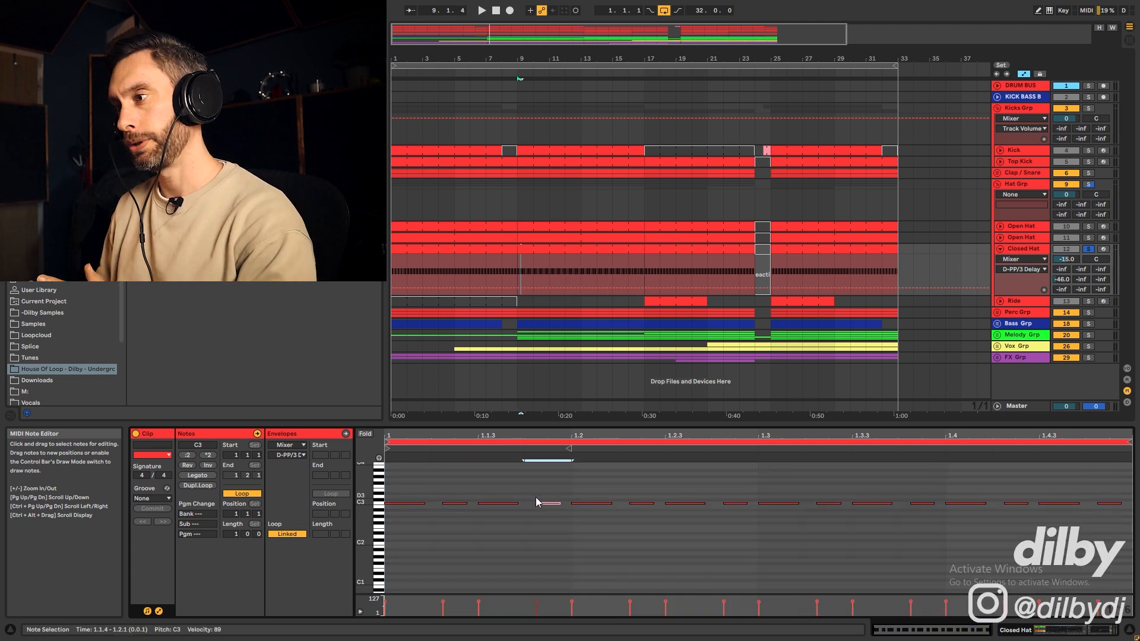
Compare the Closed Hat clip's playback with its groove set to None and set back to MPC 16 Swing-63
click(548, 253)
click(152, 504)
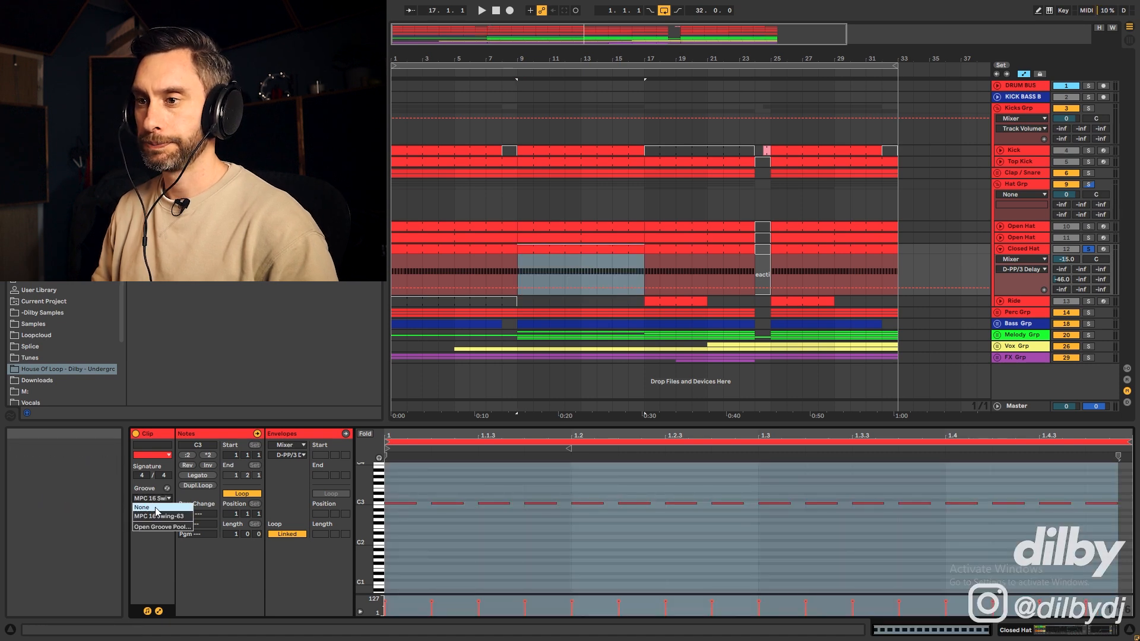
click(155, 507)
key(space)
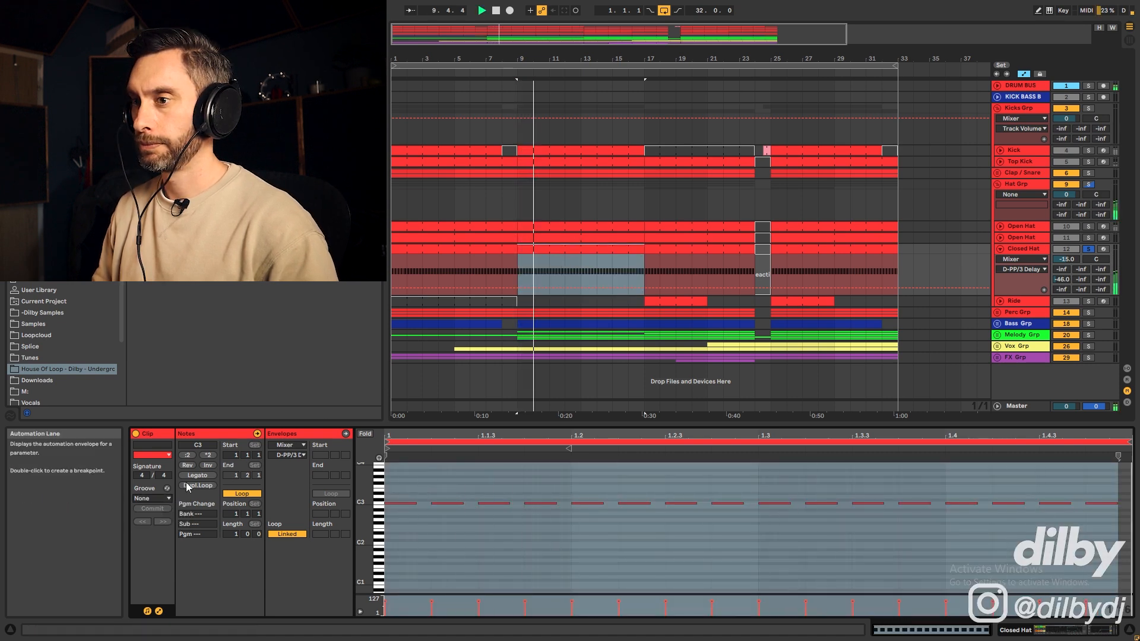
click(154, 498)
click(165, 517)
key(space)
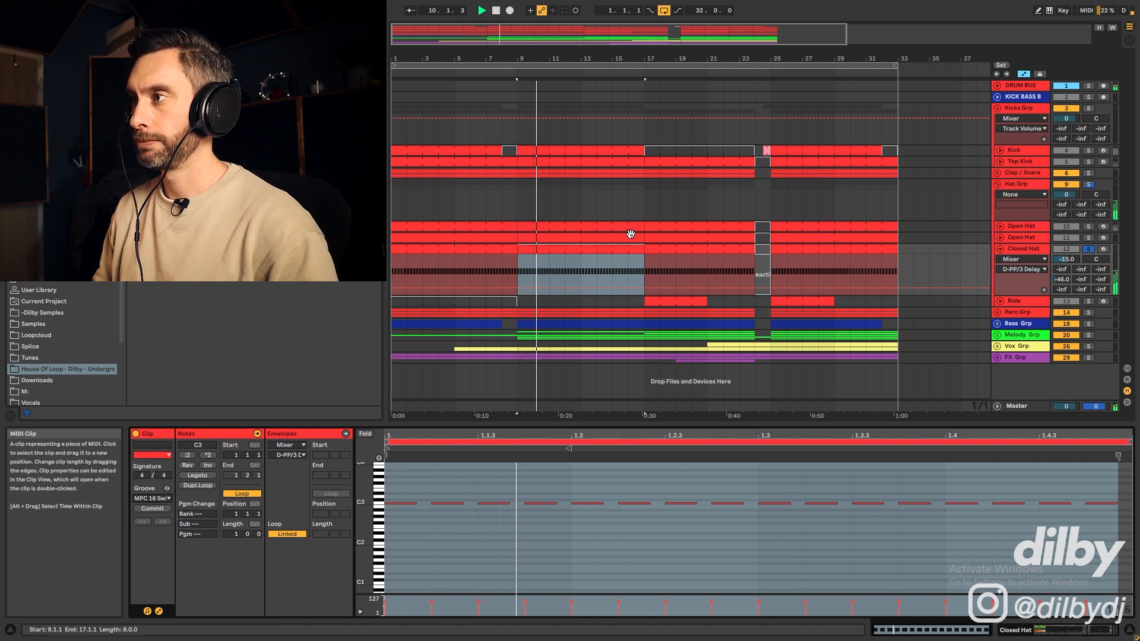
Audition both Open Hat tracks in solo, and play the Kicks, Clap / Snare and Hat groups together in solo
ctrl+click(1089, 238)
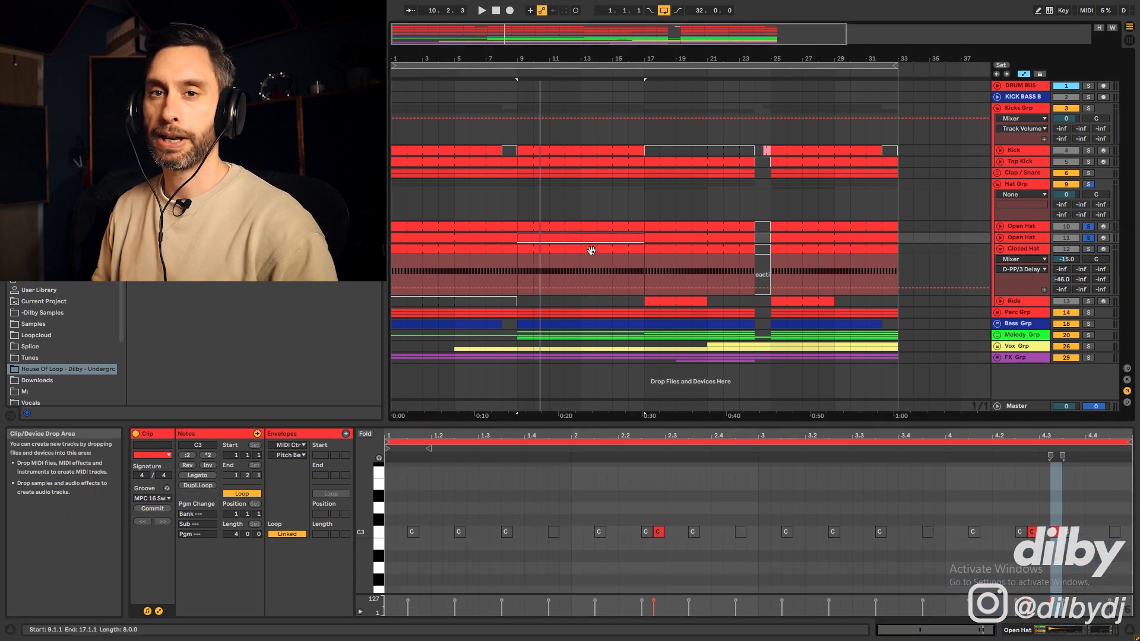
key(space)
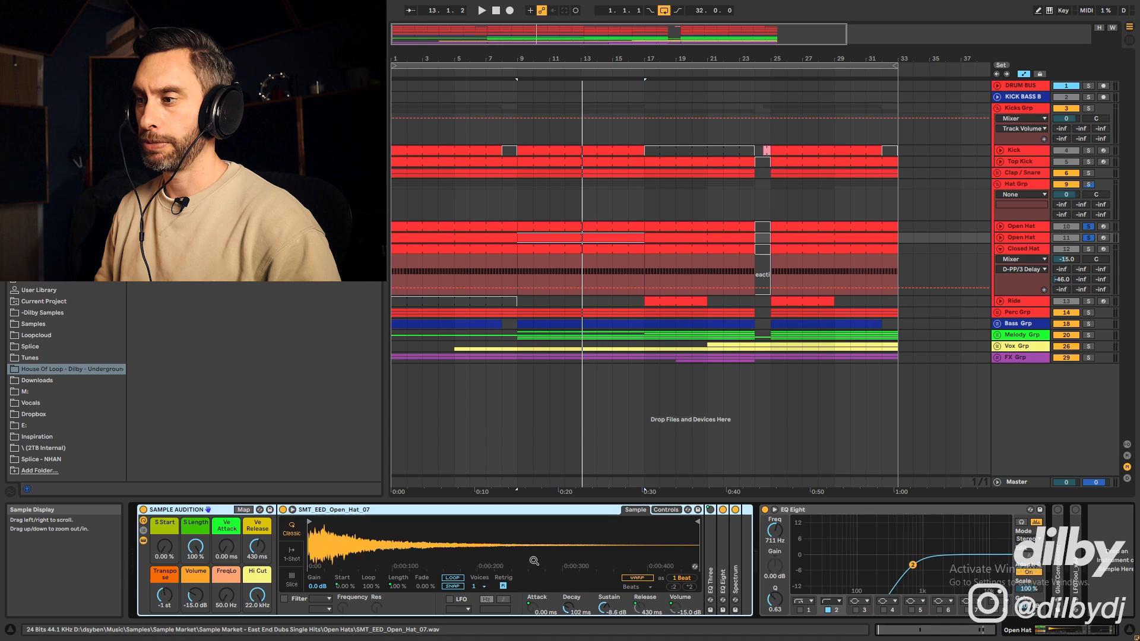
click(1088, 185)
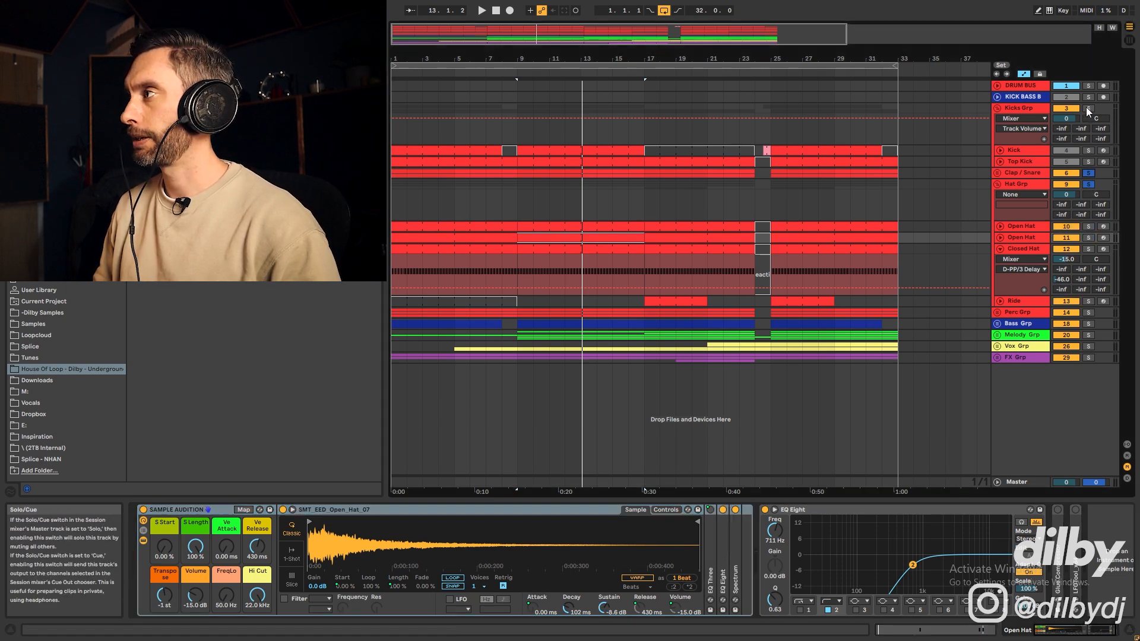
key(space)
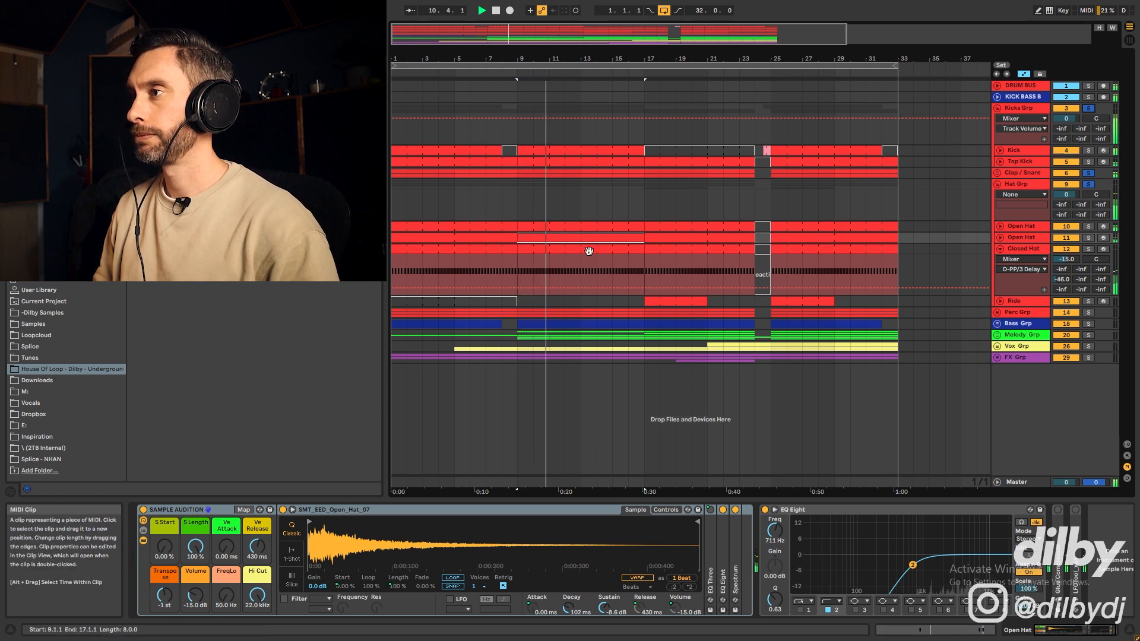
Show the Ride track's devices and open its clip starting at bar 25 to examine the notes
click(684, 302)
click(805, 304)
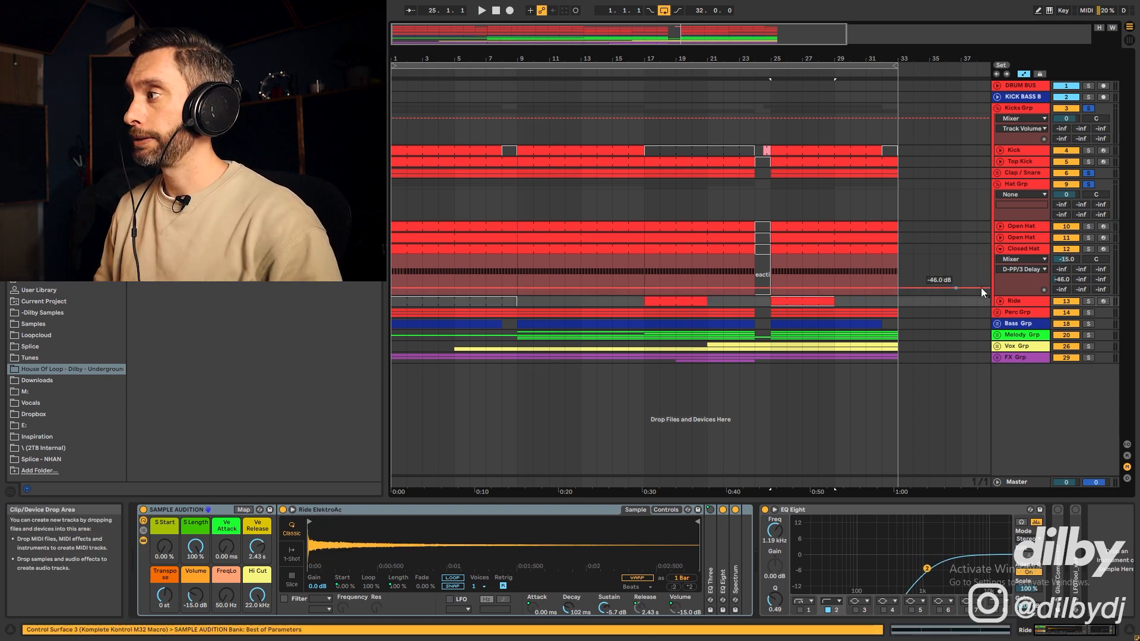
double_click(797, 303)
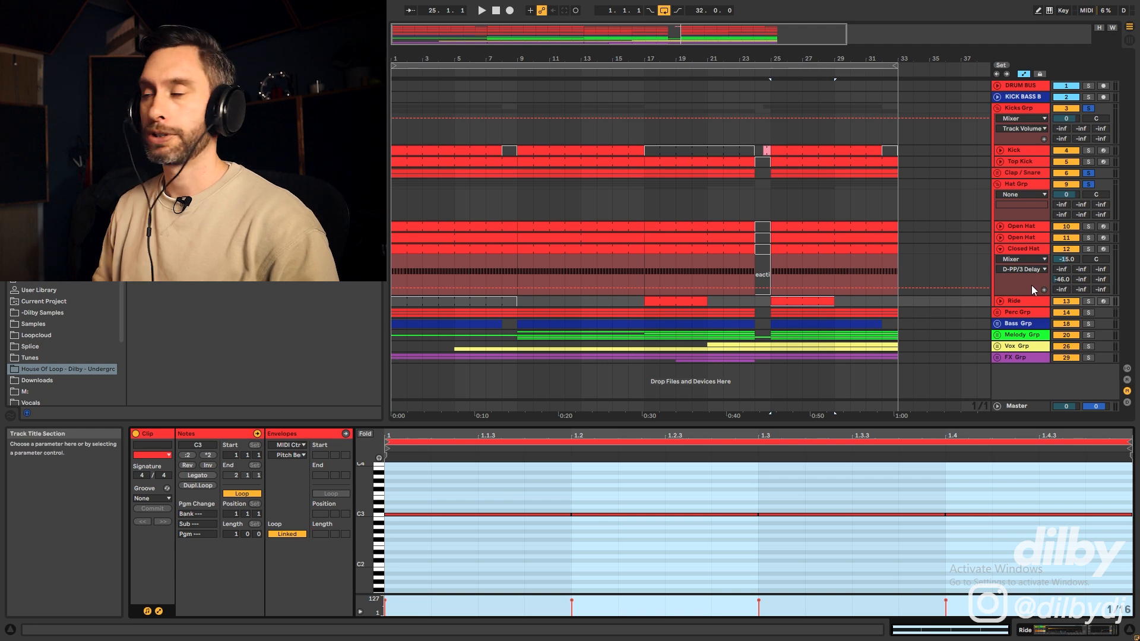
Audition the Ride track in solo, and return to soloing the Kicks, Clap / Snare and Hat groups together
click(1089, 301)
key(space)
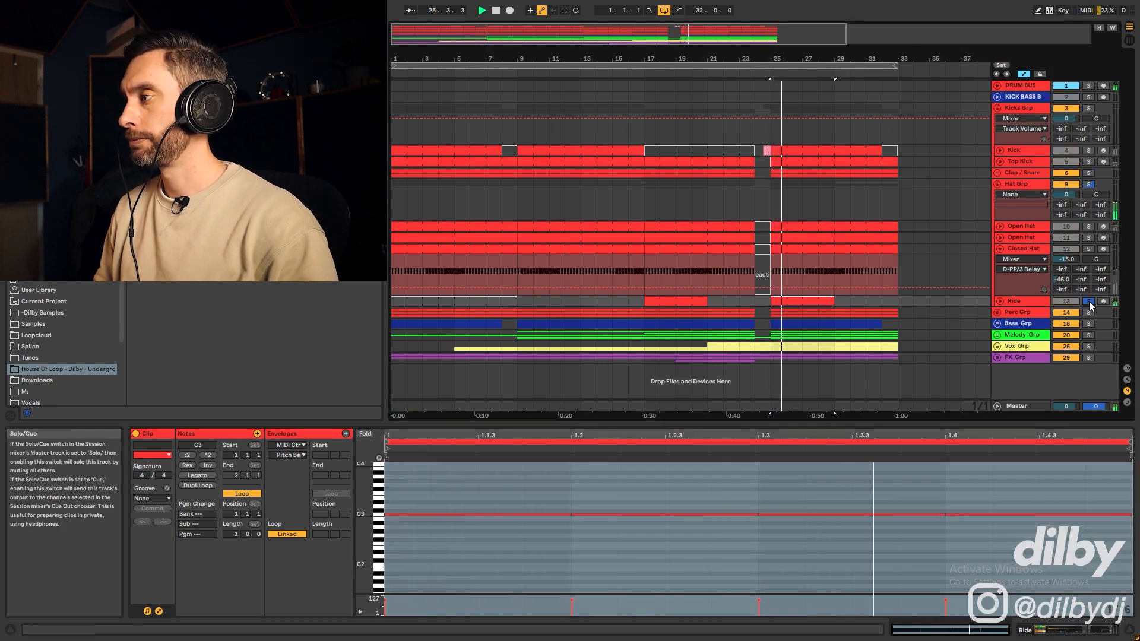
click(1088, 174)
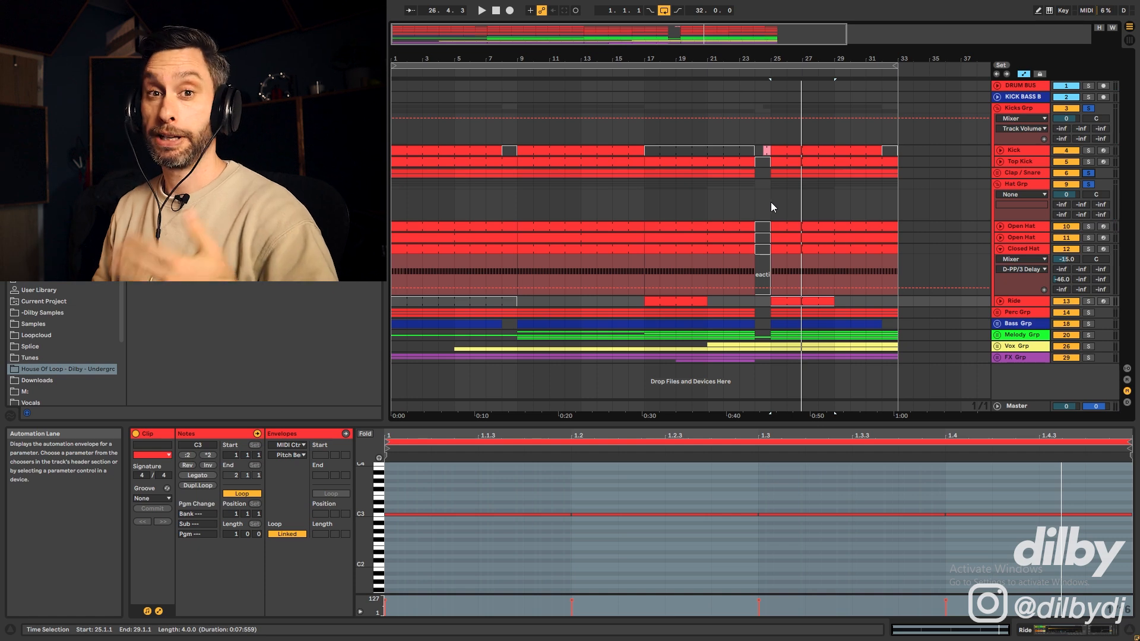
Unfold the Perc group, open the Perc clip starting at bar 9 to examine its notes, and audition the Perc track in solo
click(1017, 313)
click(998, 313)
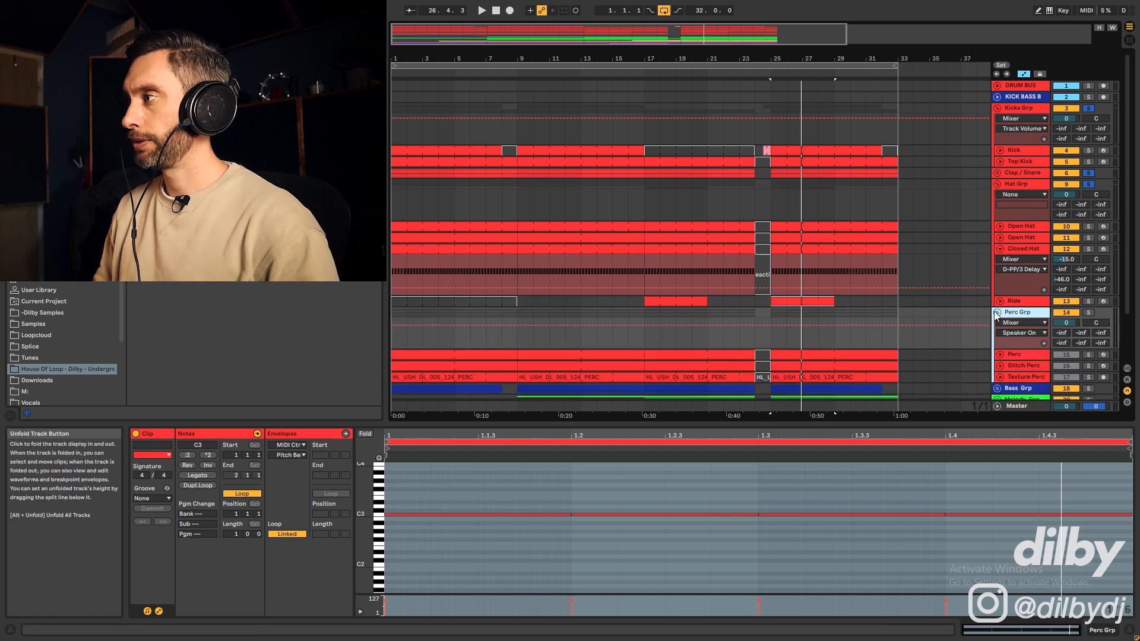
scroll(812, 276, down, 3)
click(579, 299)
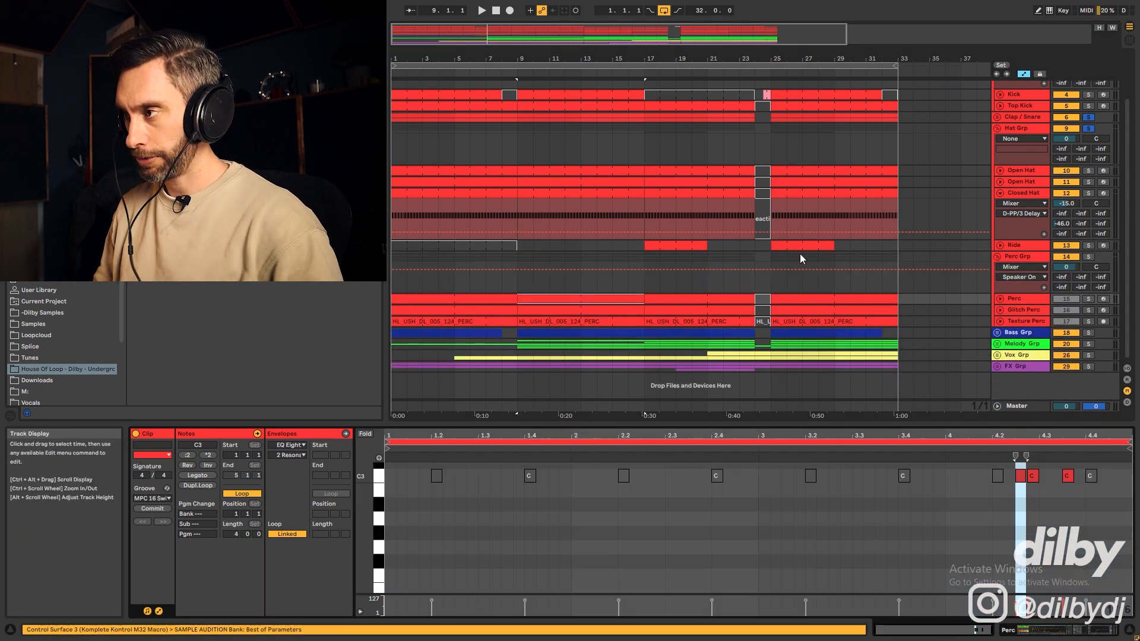
click(1090, 299)
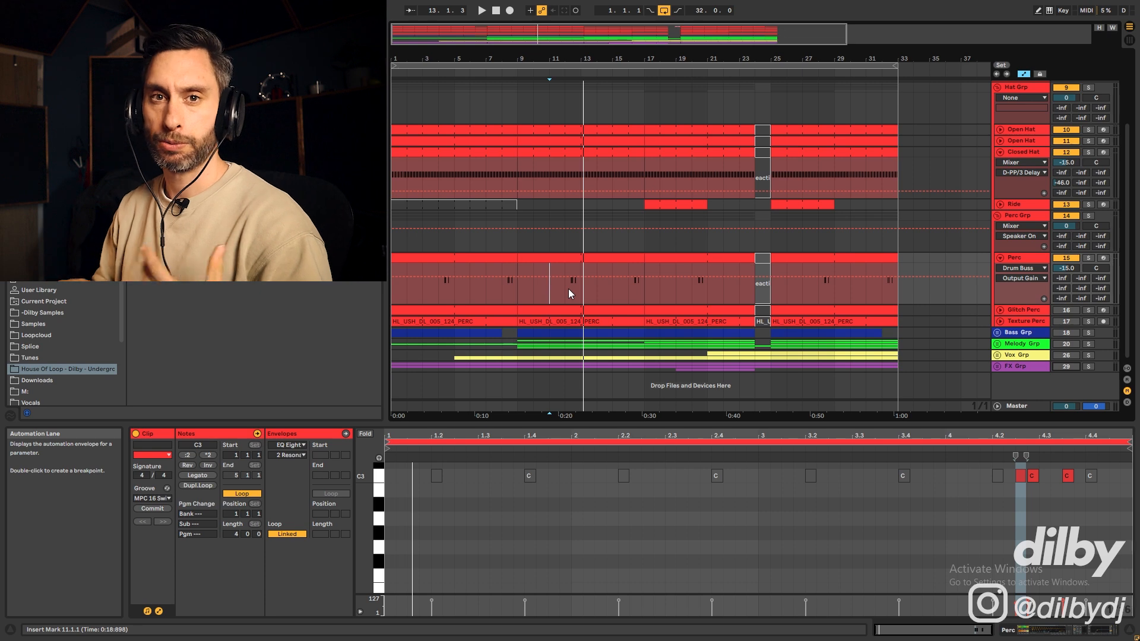
Open the Glitch Perc clip starting at bar 9, unfold the track, and audition it in solo from bar 14
click(568, 321)
click(1000, 310)
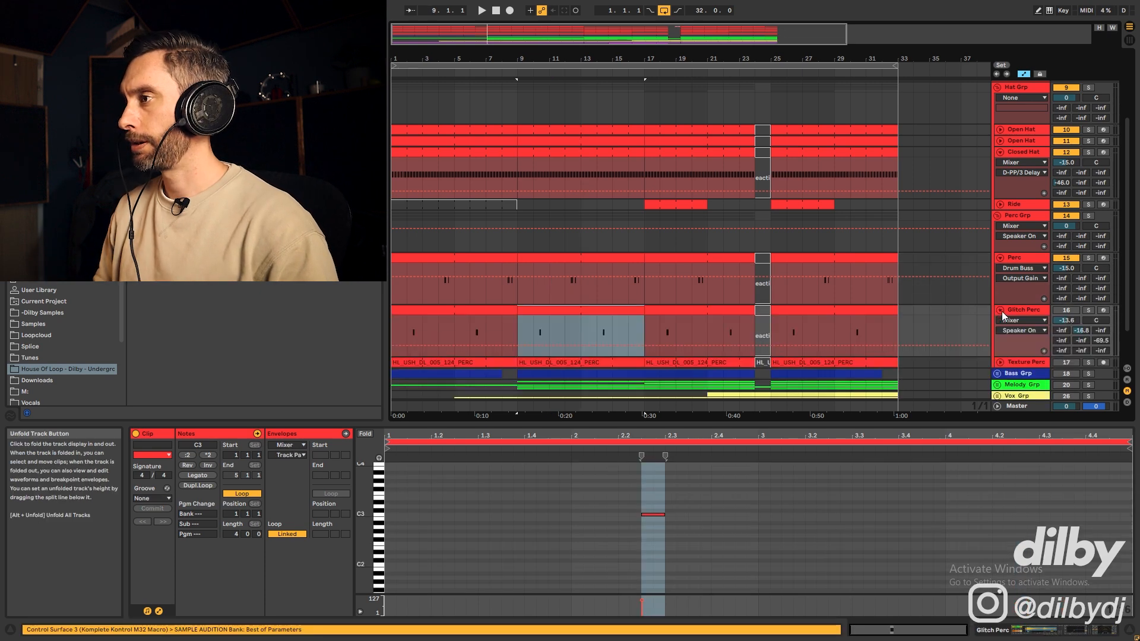
click(596, 329)
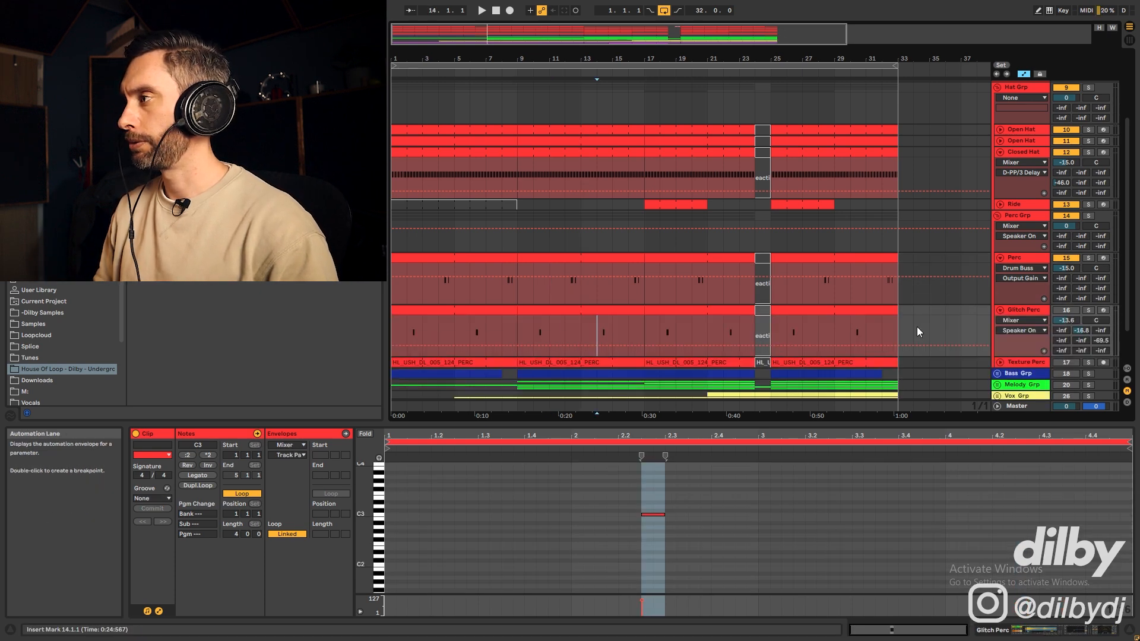
click(1089, 310)
key(space)
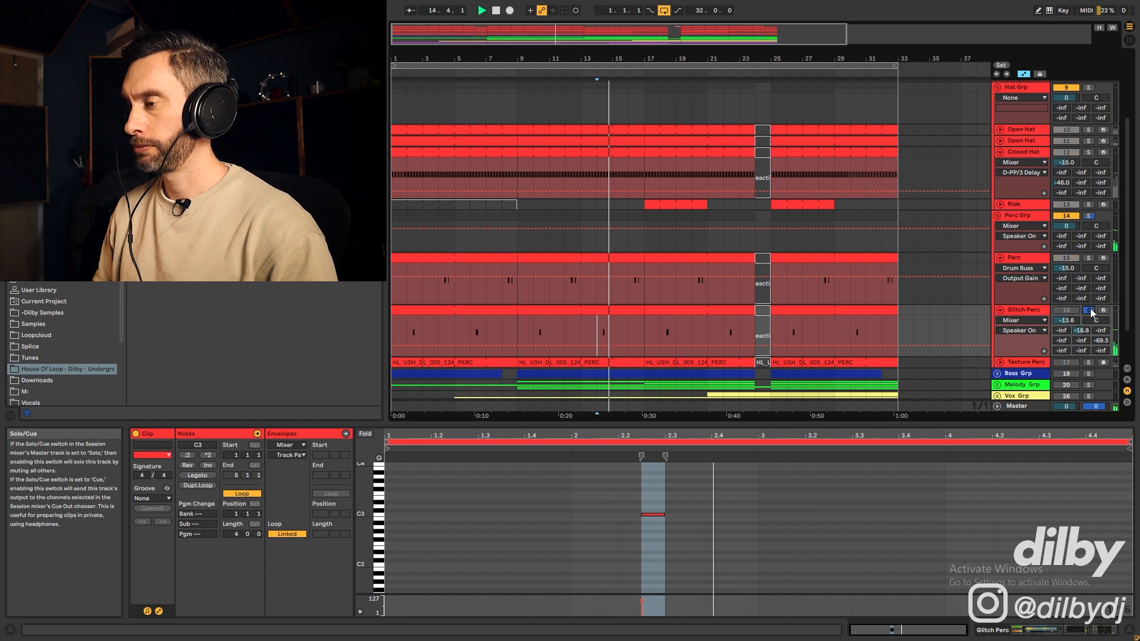
Show the Glitch Perc track's device chain through to the Echo, replay the track in solo, and release its solo
key(shift+Tab)
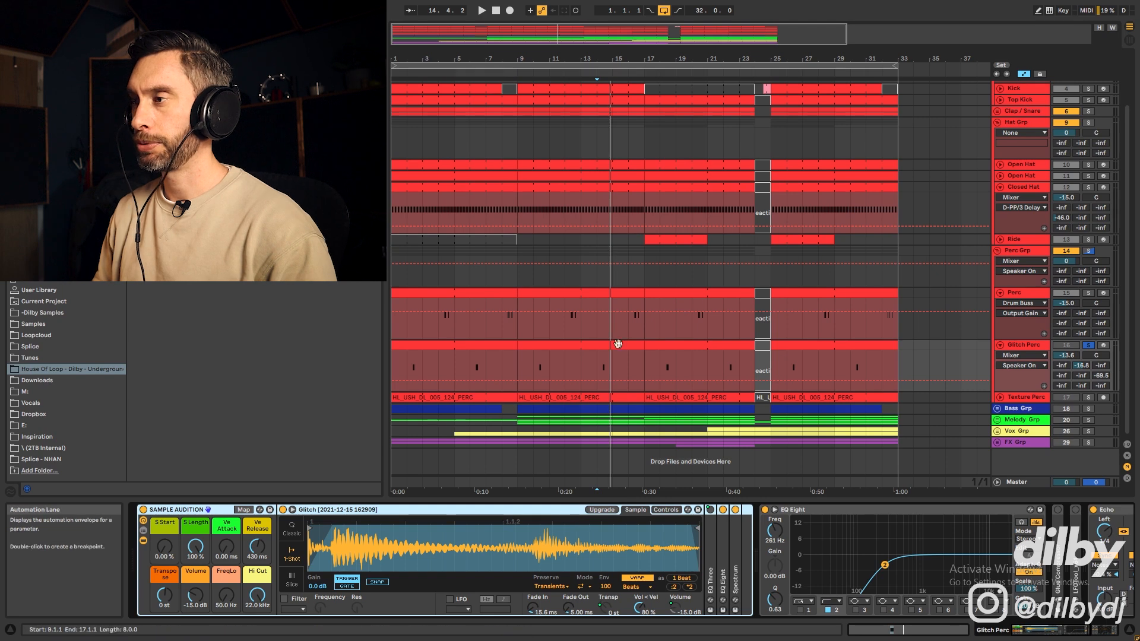
scroll(1069, 538, down, 5)
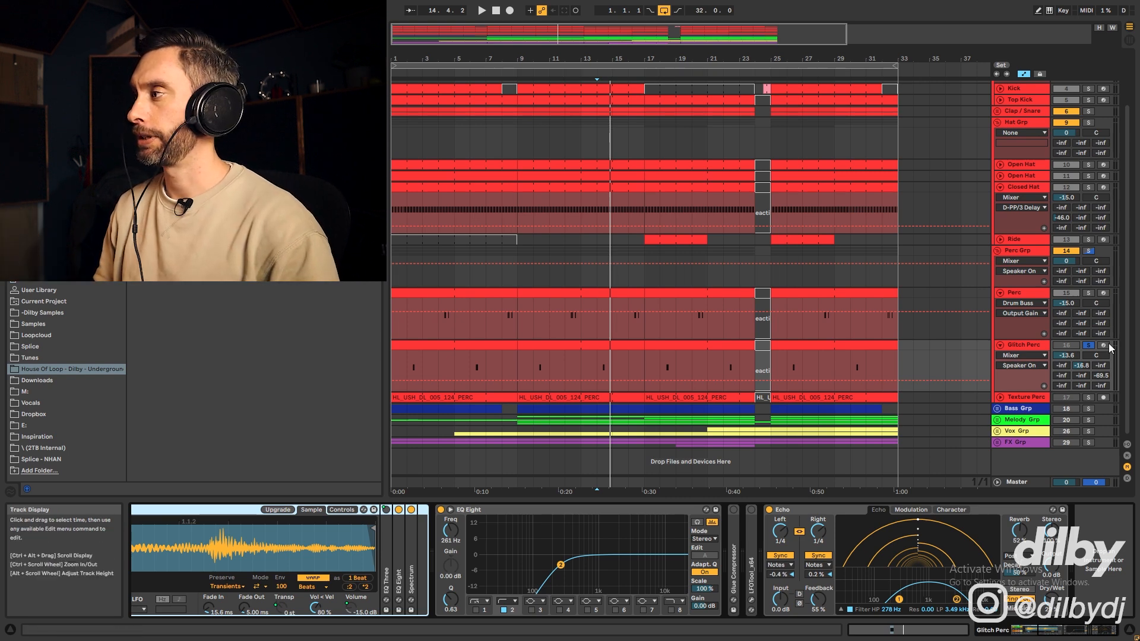
key(space)
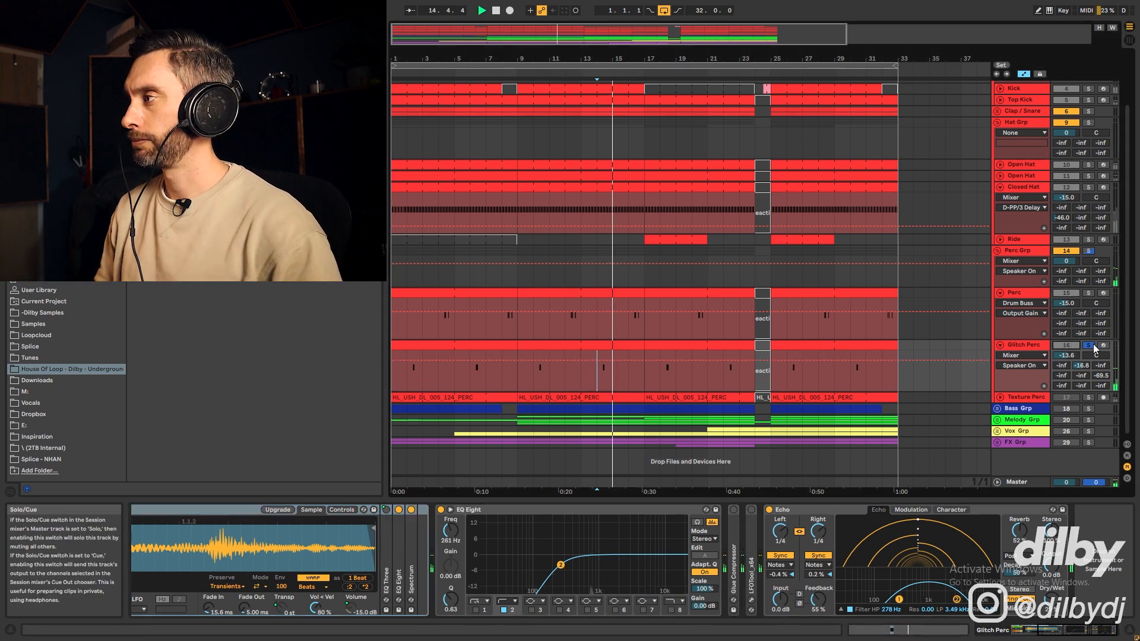
click(1089, 346)
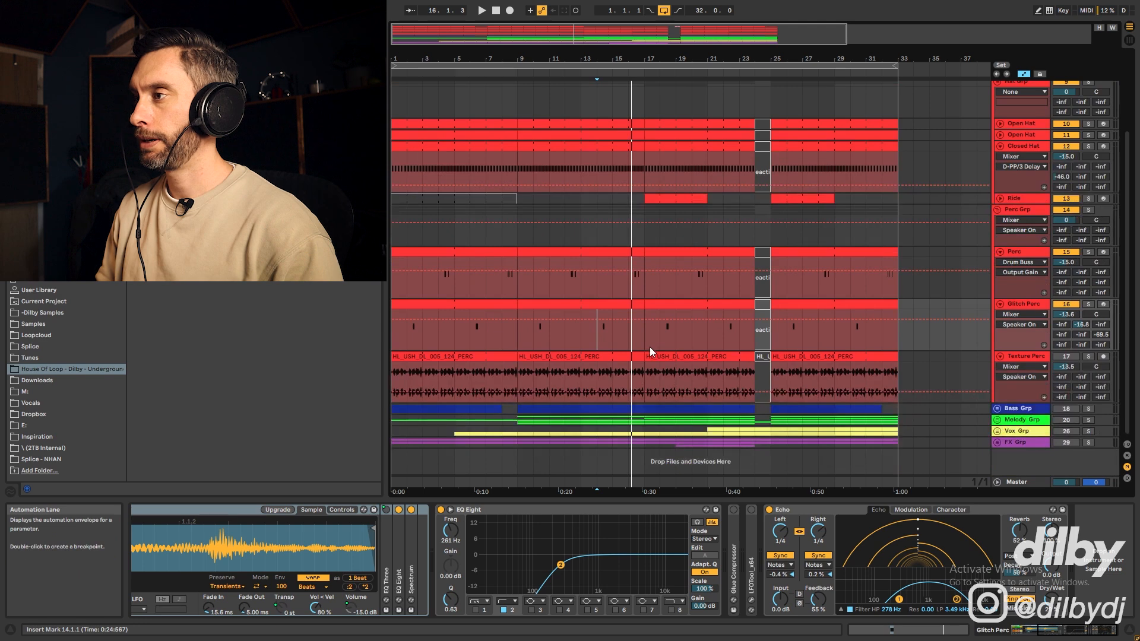
Show the Texture Perc track's devices and audition its clip from bar 9 in solo
click(582, 357)
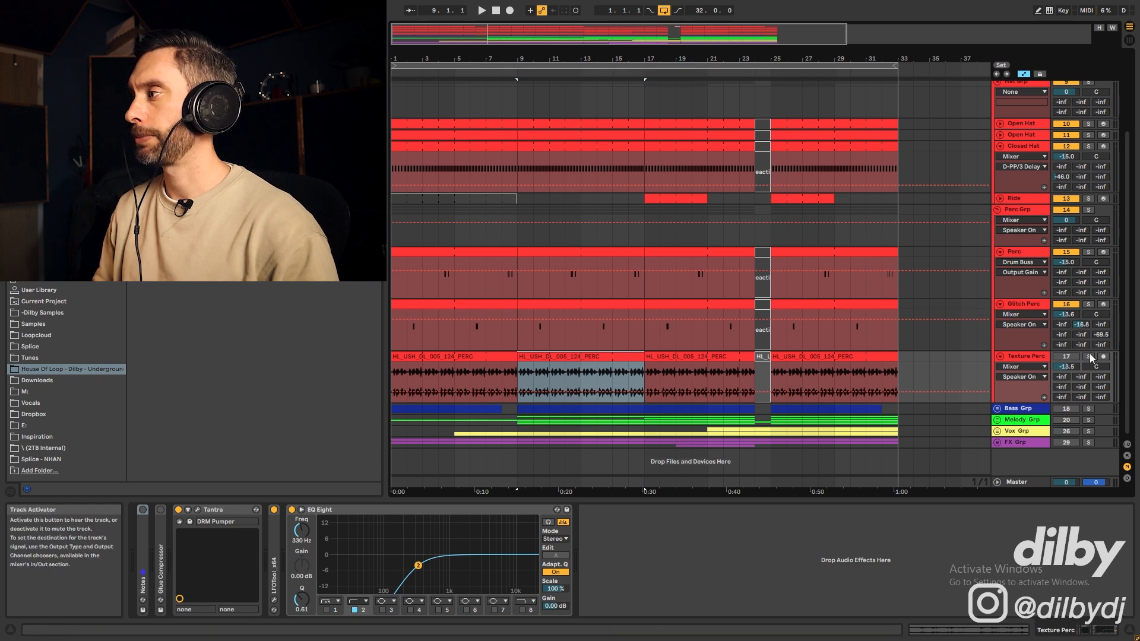
key(space)
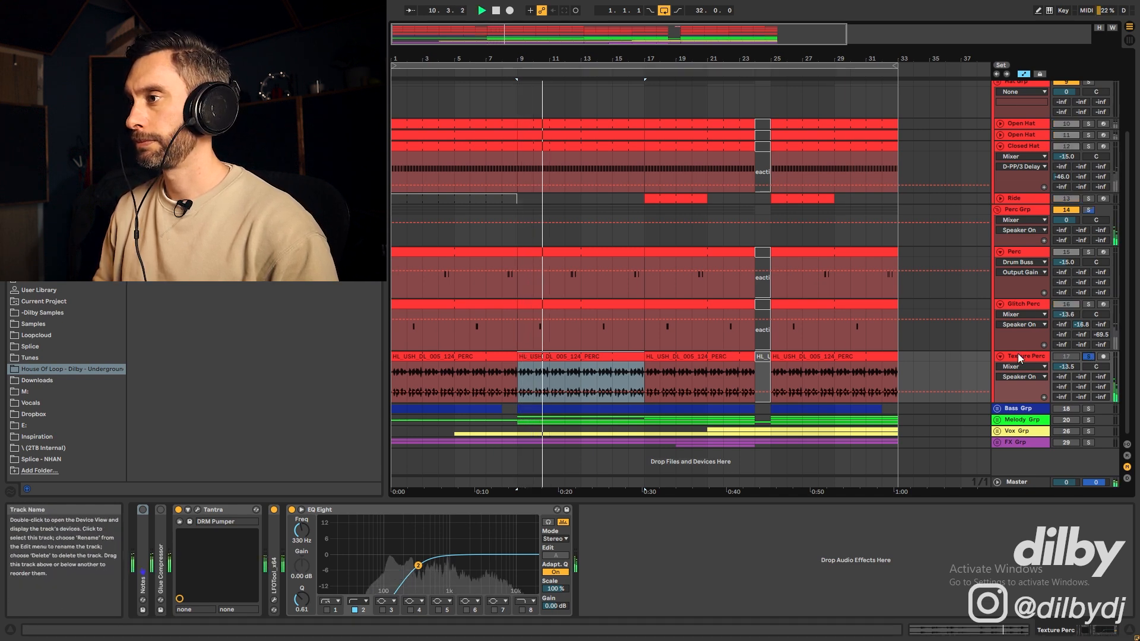
key(space)
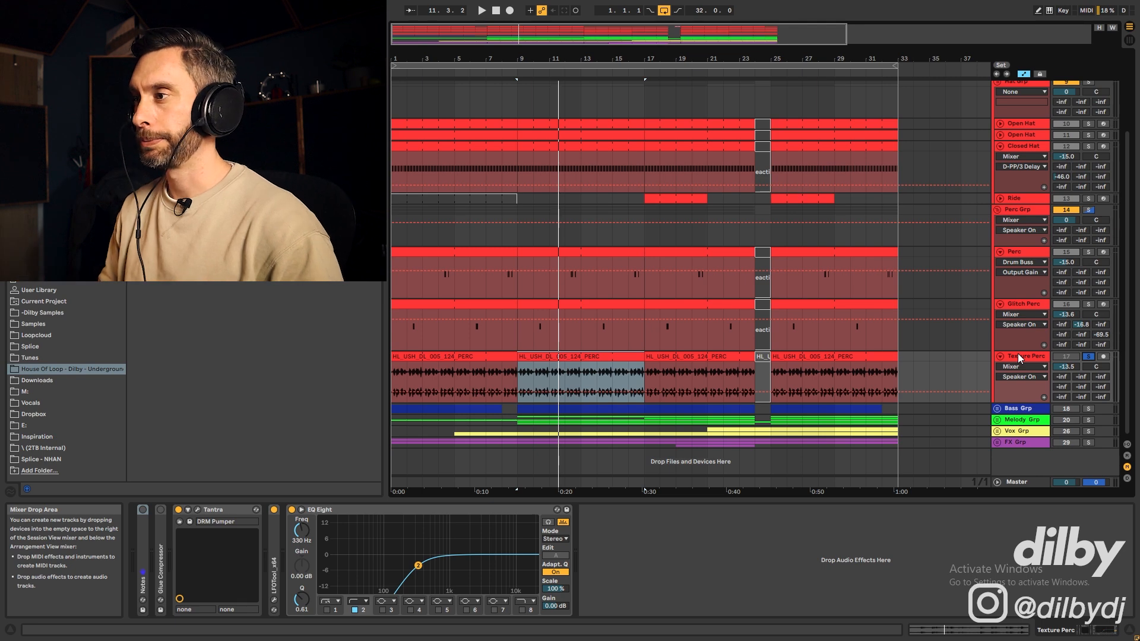
Audition Texture Perc with Tantra, LFOTool and EQ Eight filter 2 bypassed, and switch the EQ filter and LFOTool back on
click(178, 510)
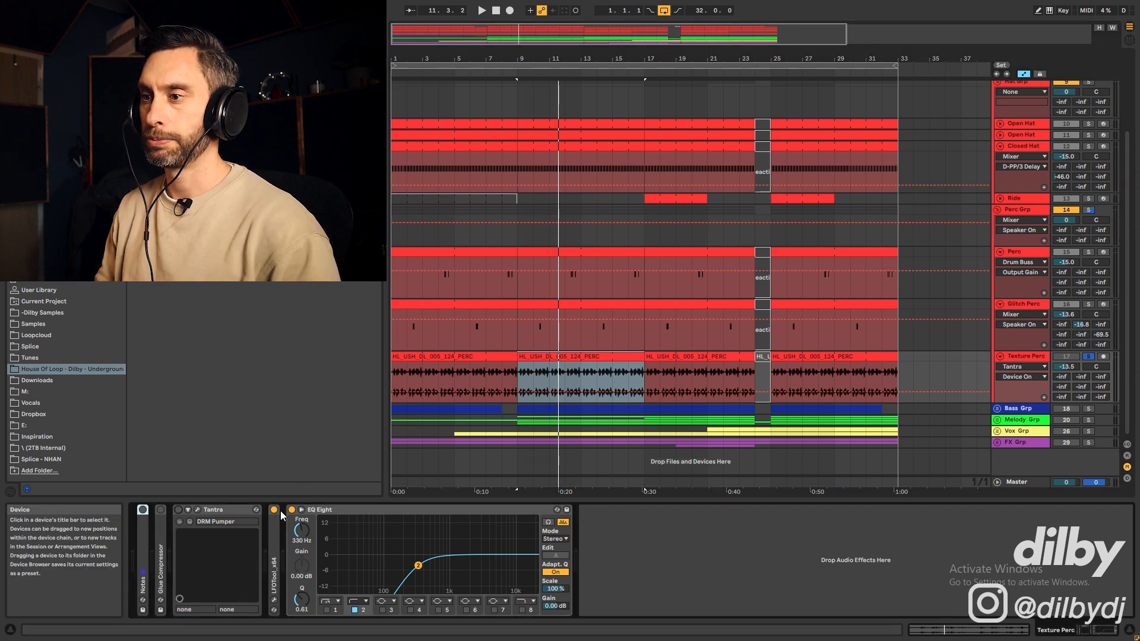
click(275, 510)
key(space)
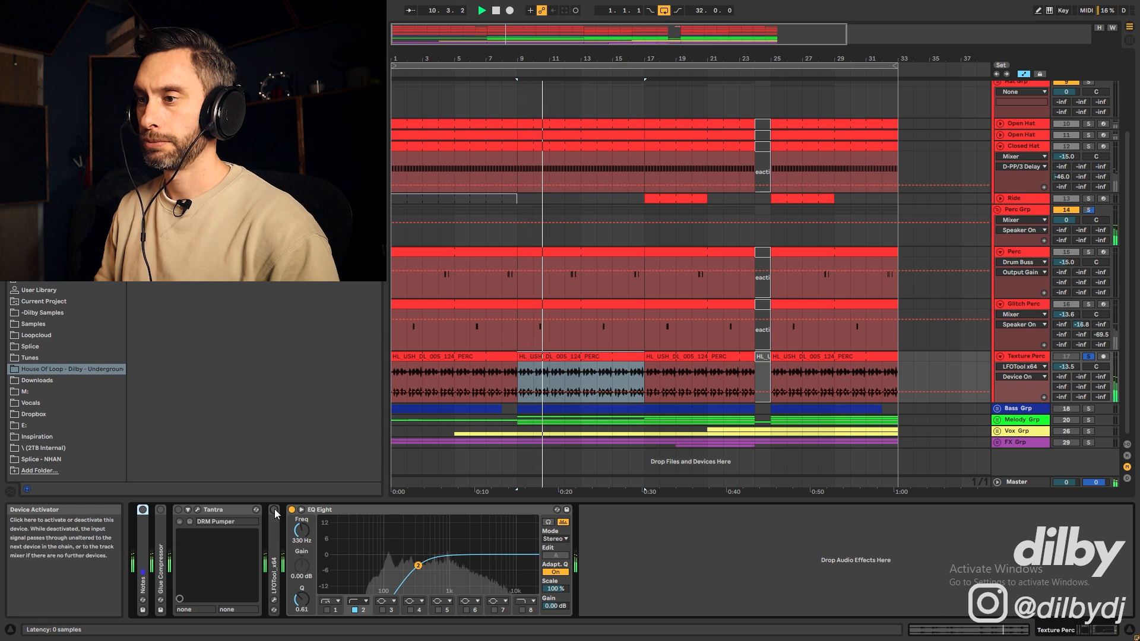
click(355, 610)
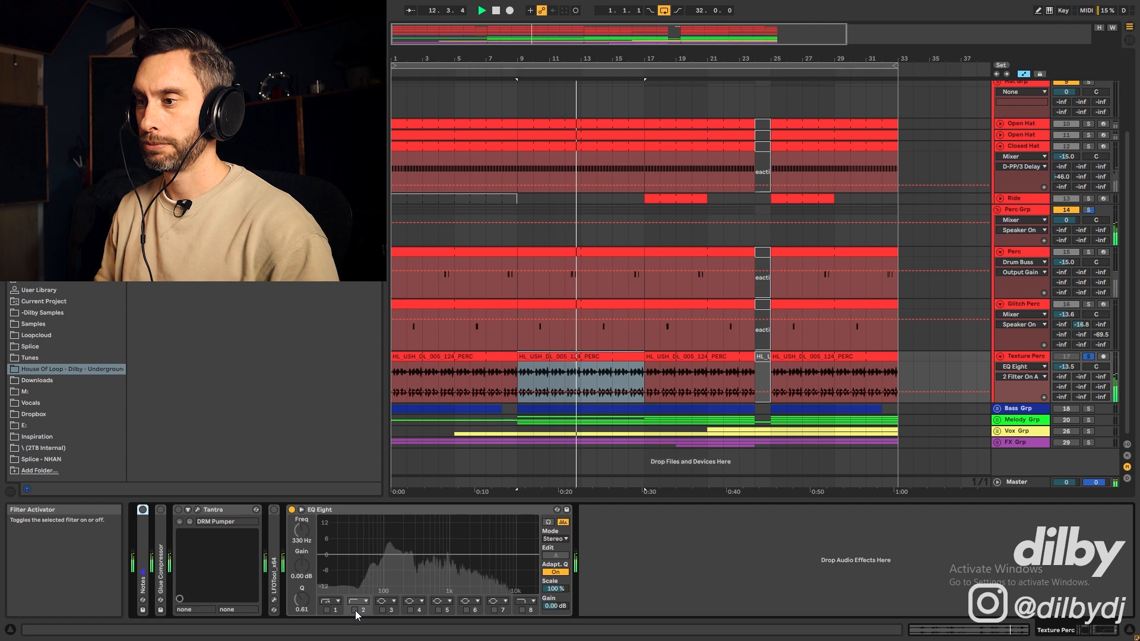
click(355, 611)
click(274, 509)
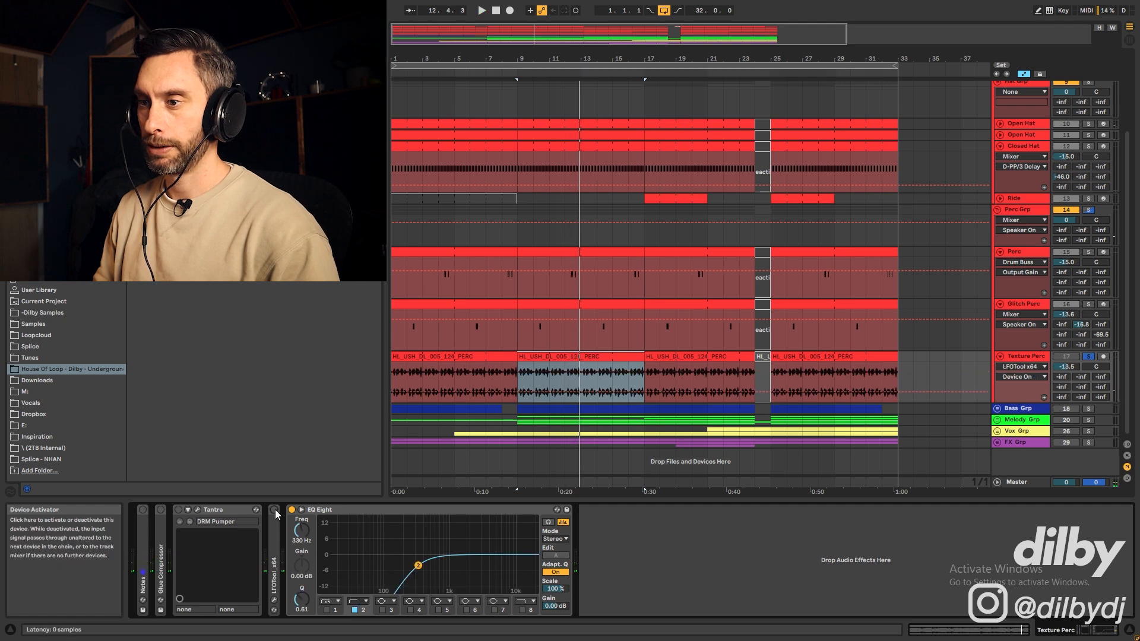
Examine Tantra's DRM Pumper preset in its plug-in window, switch Tantra back on, and replay the Texture Perc
click(198, 510)
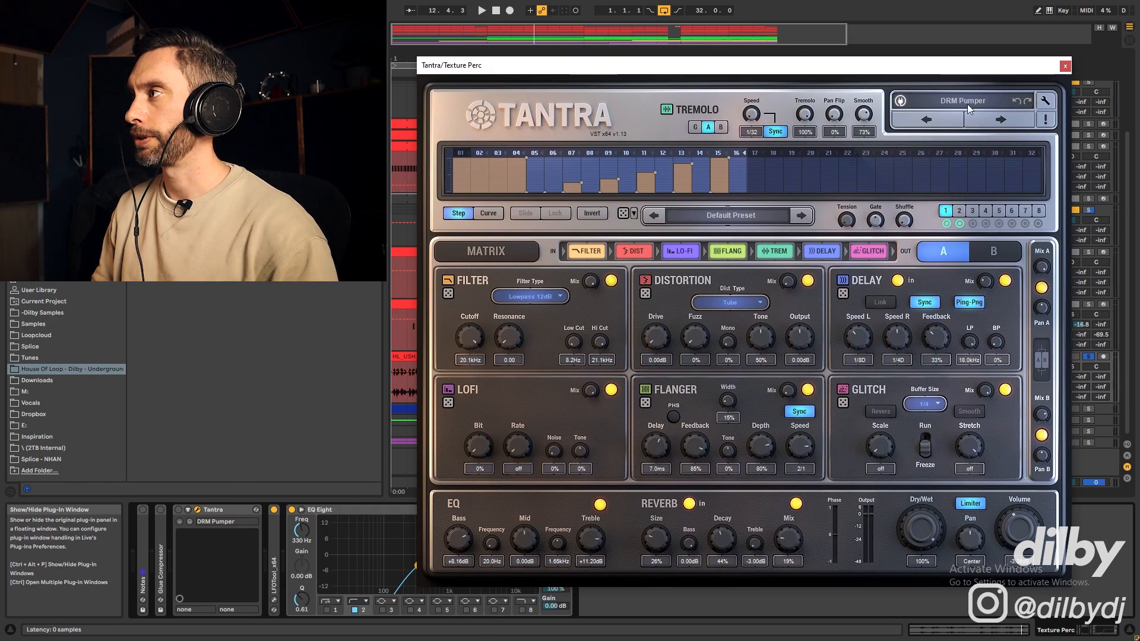
click(1066, 66)
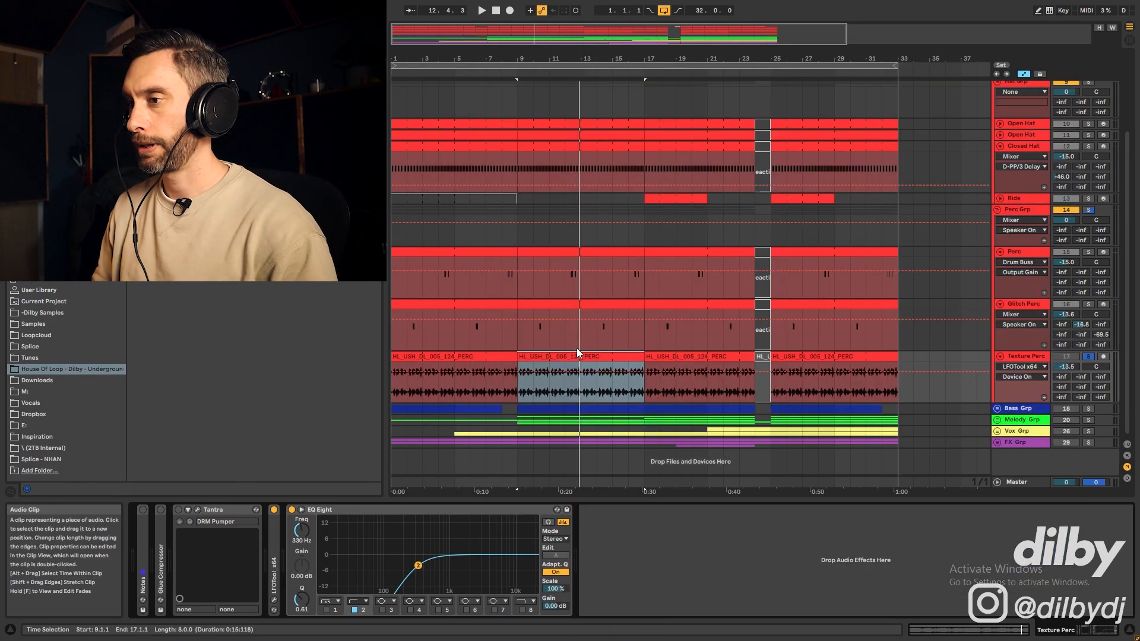
click(178, 510)
key(space)
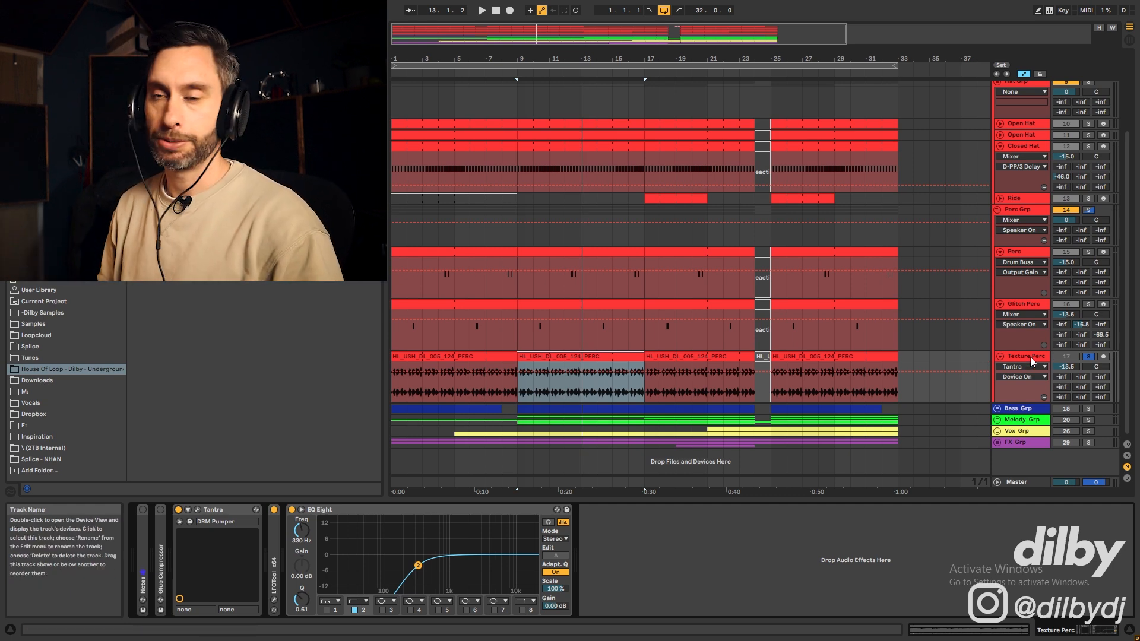
Fold all groups and play the full drums with the DRUM BUS and Kicks group in solo, from bar 9 and from bar 25
click(1072, 356)
alt+click(997, 210)
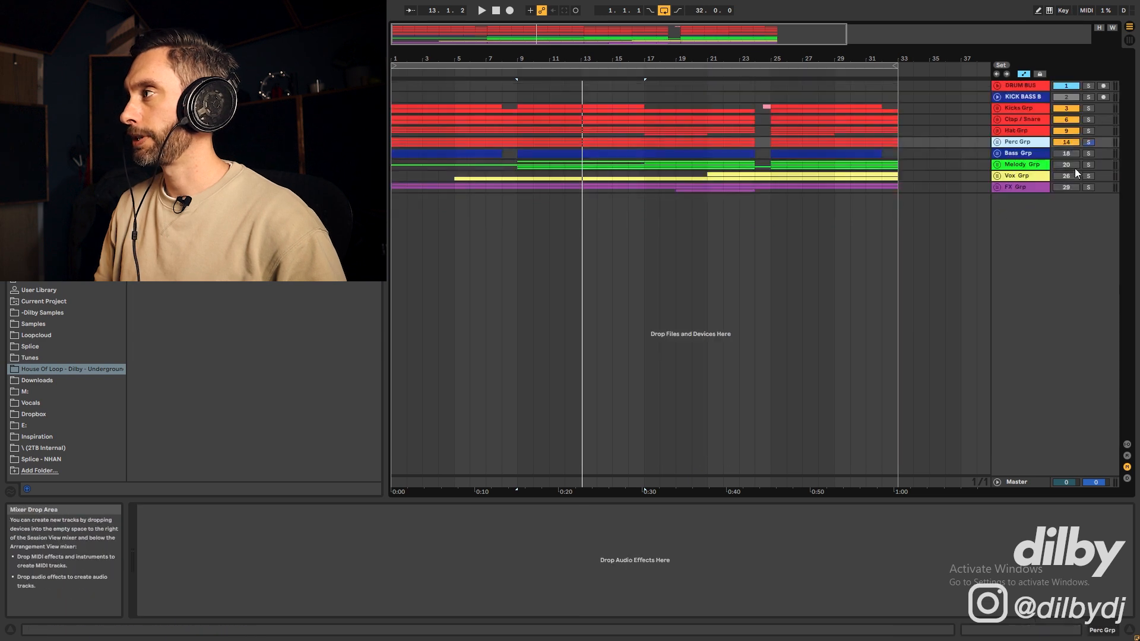
click(1086, 87)
key(space)
click(1090, 109)
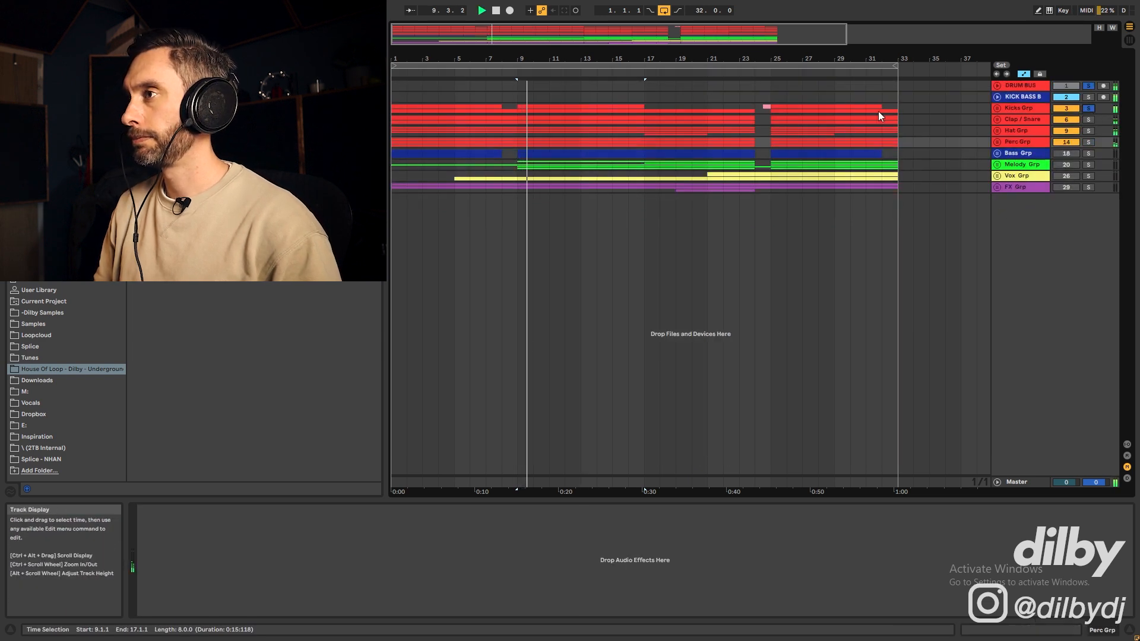
click(771, 123)
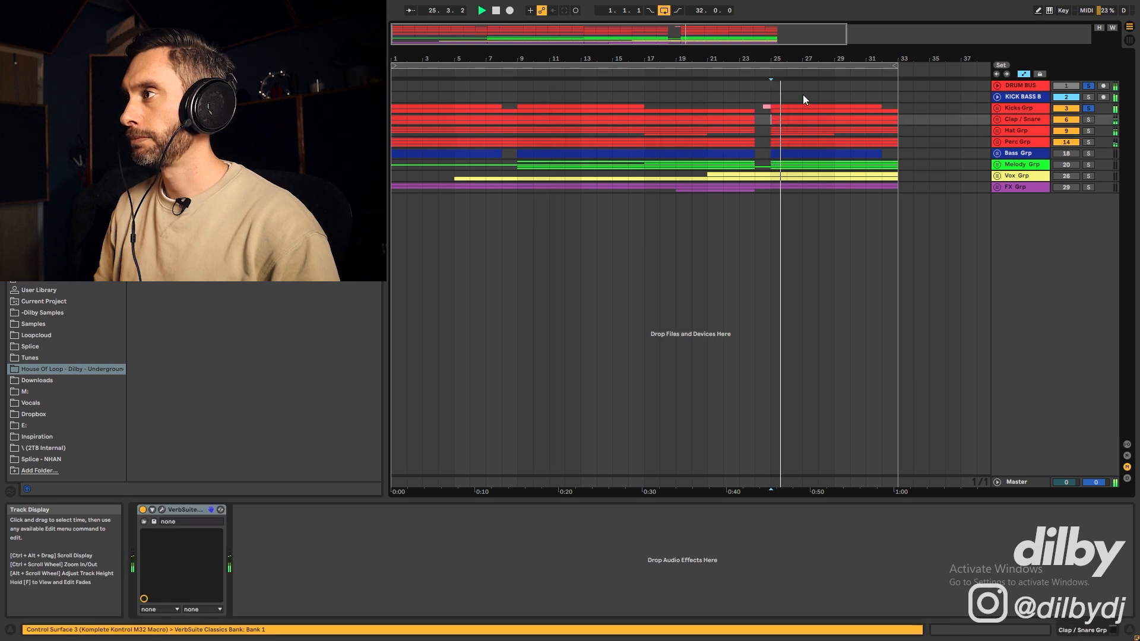
Unfold the FX group and audition the Drum Break track in solo from bar 8
click(997, 188)
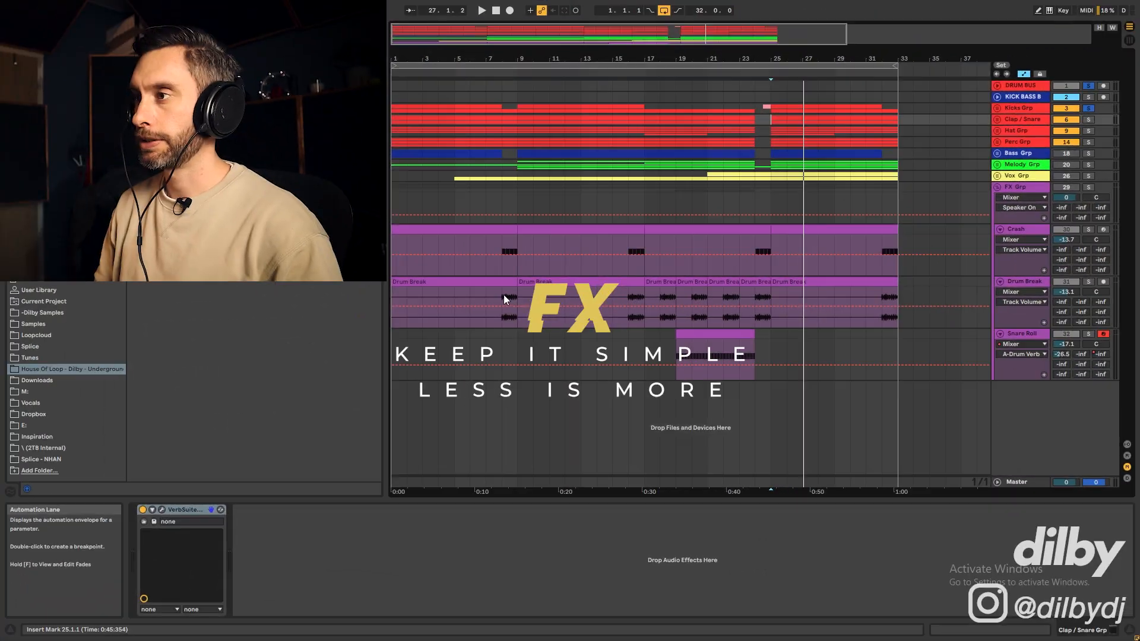
click(503, 294)
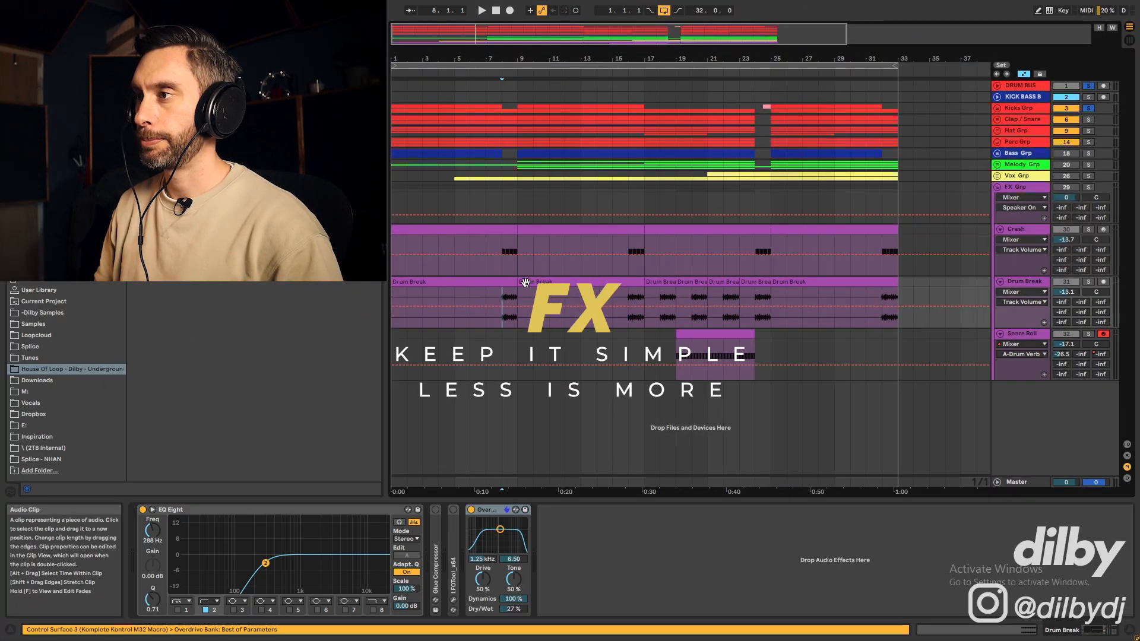
click(1089, 282)
key(space)
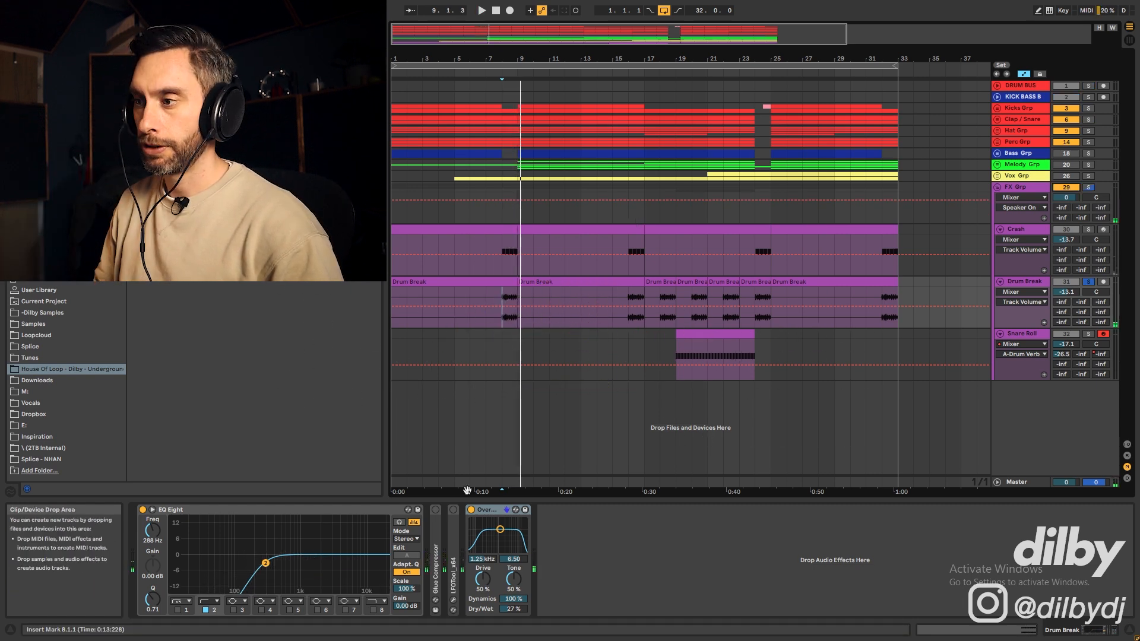
key(space)
Select bar 8 of the Drum Break and audition it with Overdrive and EQ Eight bypassed for comparison
drag(513, 288, 511, 287)
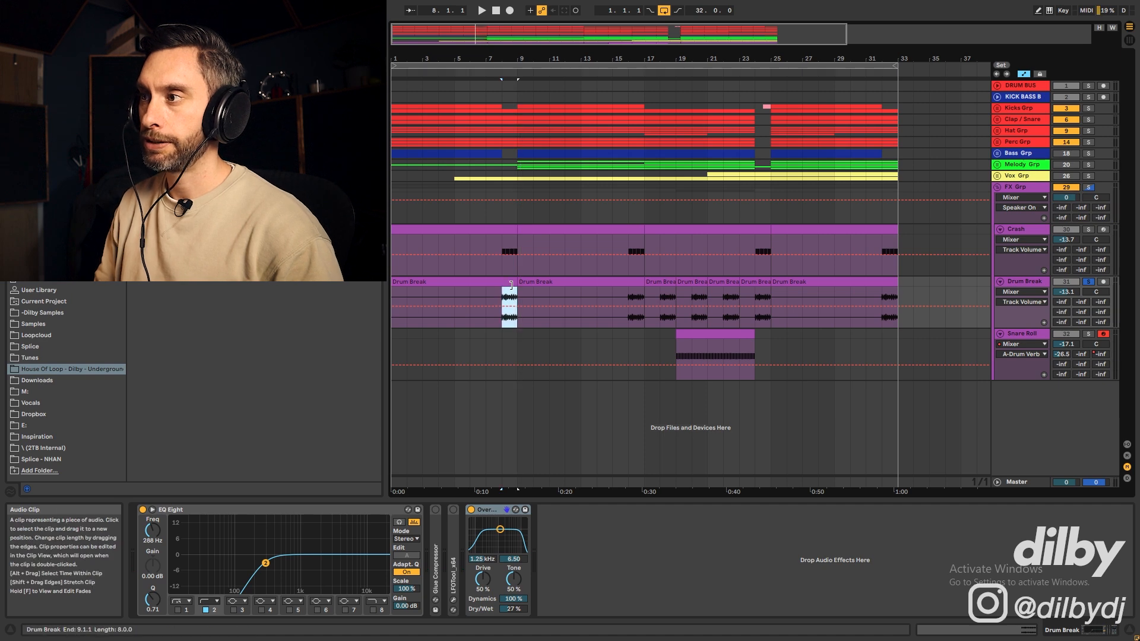
click(472, 510)
click(143, 510)
key(space)
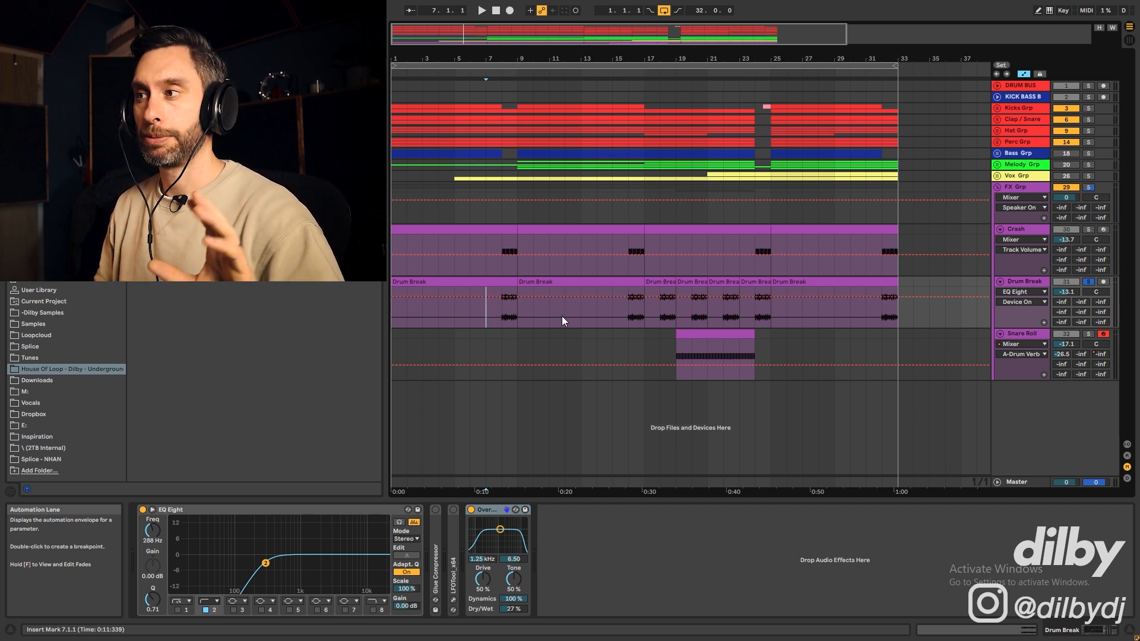
Release the Drum Break's solo and play it together with the other drums from bar 7
click(1091, 280)
key(space)
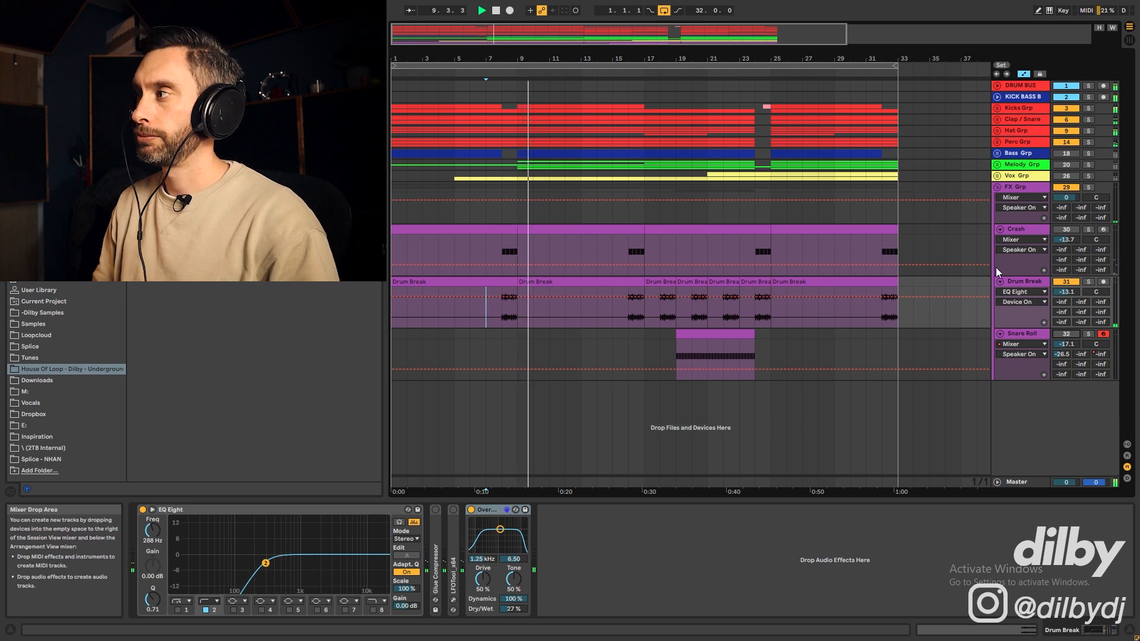
key(space)
Show the Crash track's devices, examine its hit at bar 8, and audition the transition from bar 7
click(490, 248)
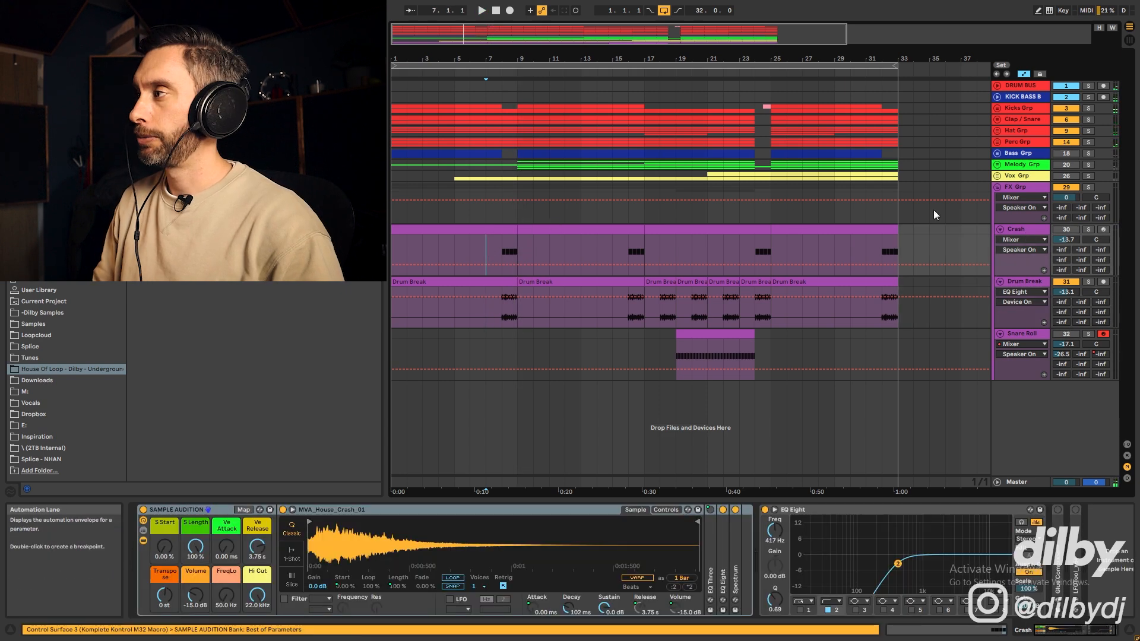
click(503, 249)
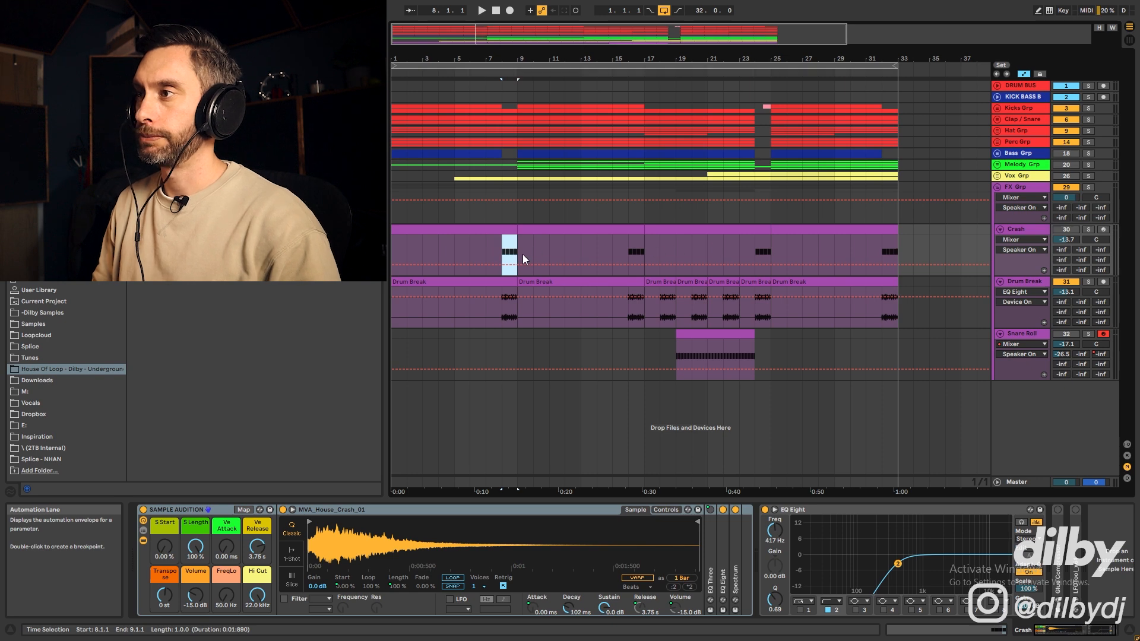
click(486, 254)
key(space)
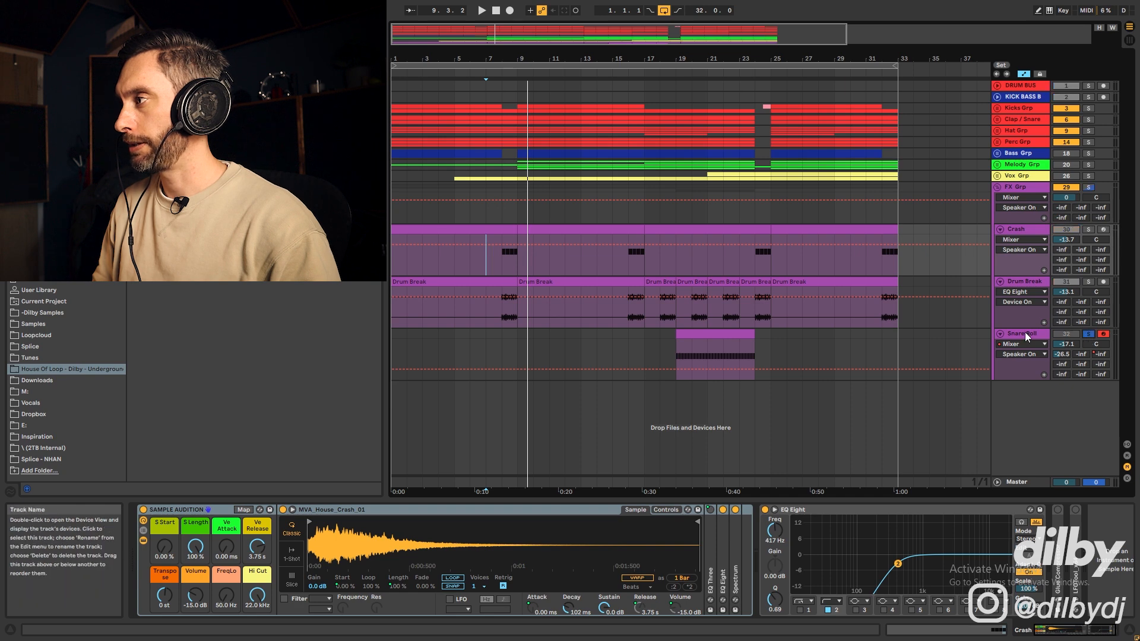
Audition the Snare Roll in solo from bar 22 and examine its devices and EQ Eight filter 2 frequency automation
click(724, 356)
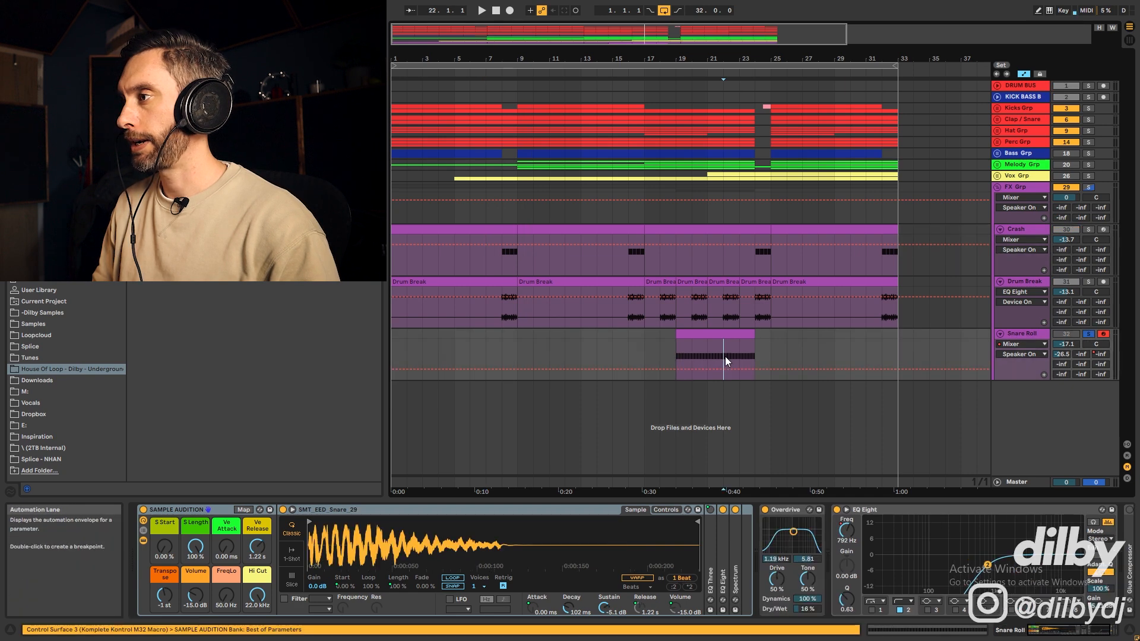
key(space)
click(1022, 332)
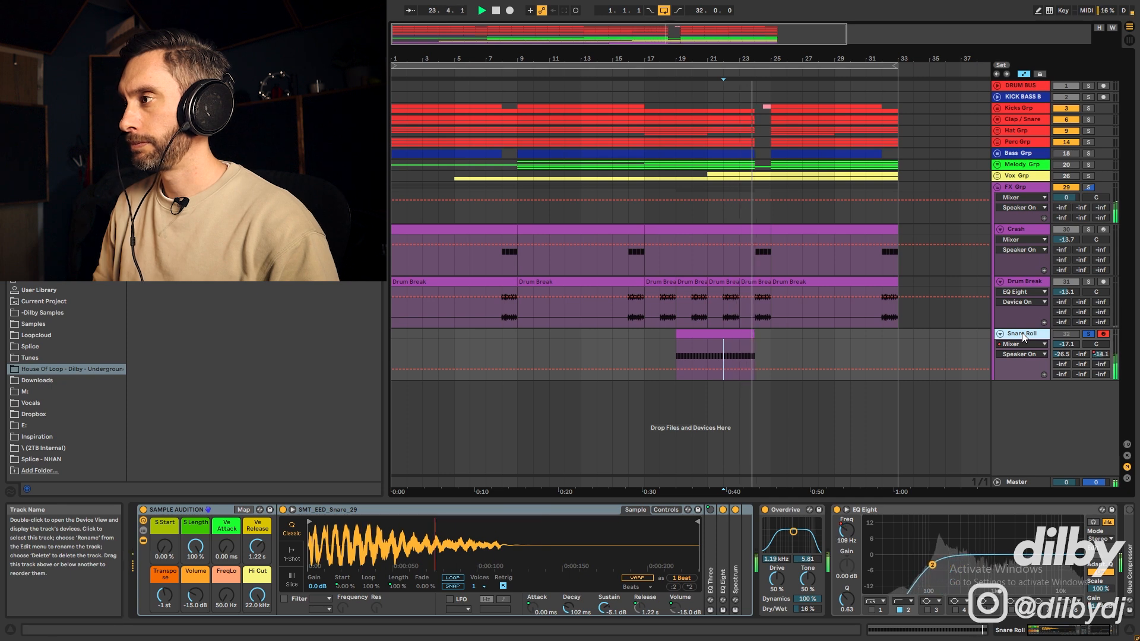
drag(1101, 354, 1104, 361)
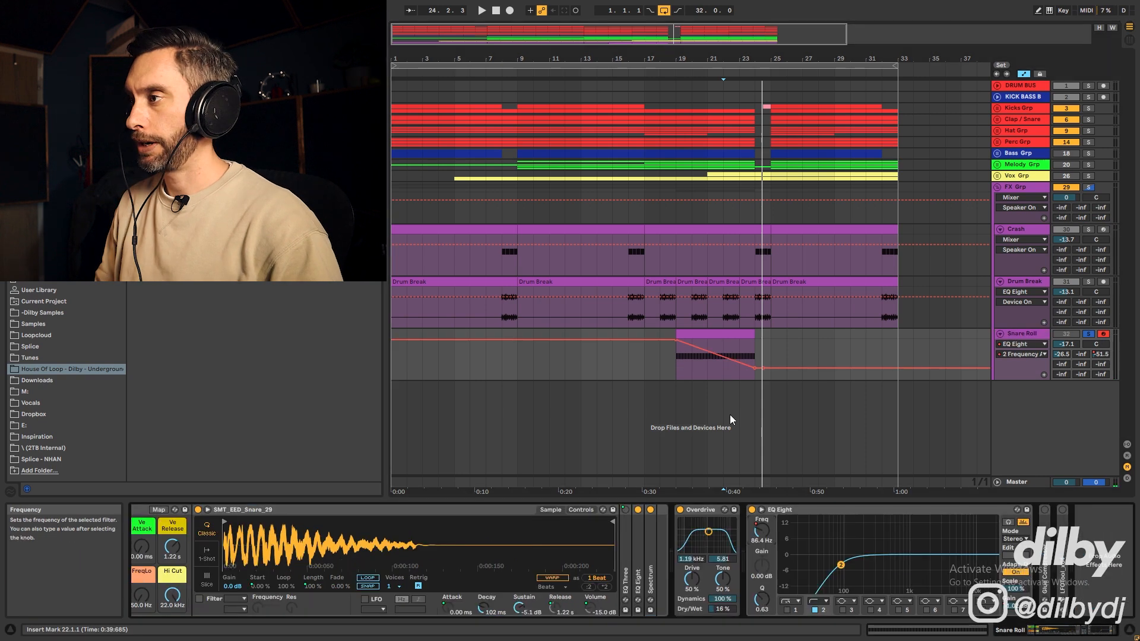
Audition the Snare Roll clip from its start at bar 19 and fold the FX group
click(703, 332)
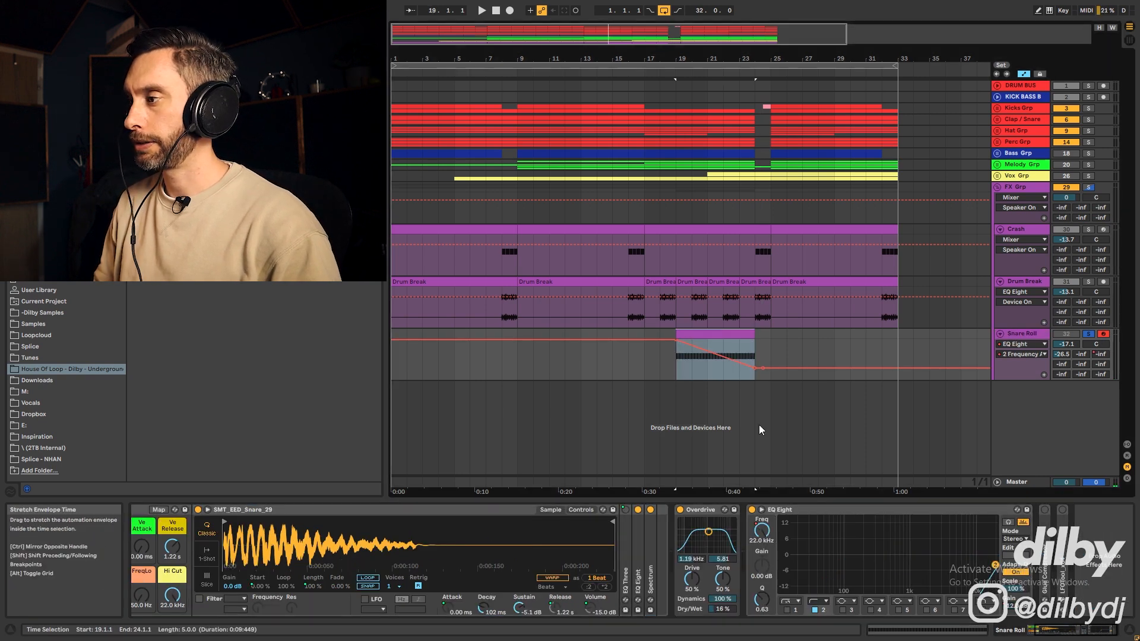
click(729, 363)
click(1066, 334)
key(space)
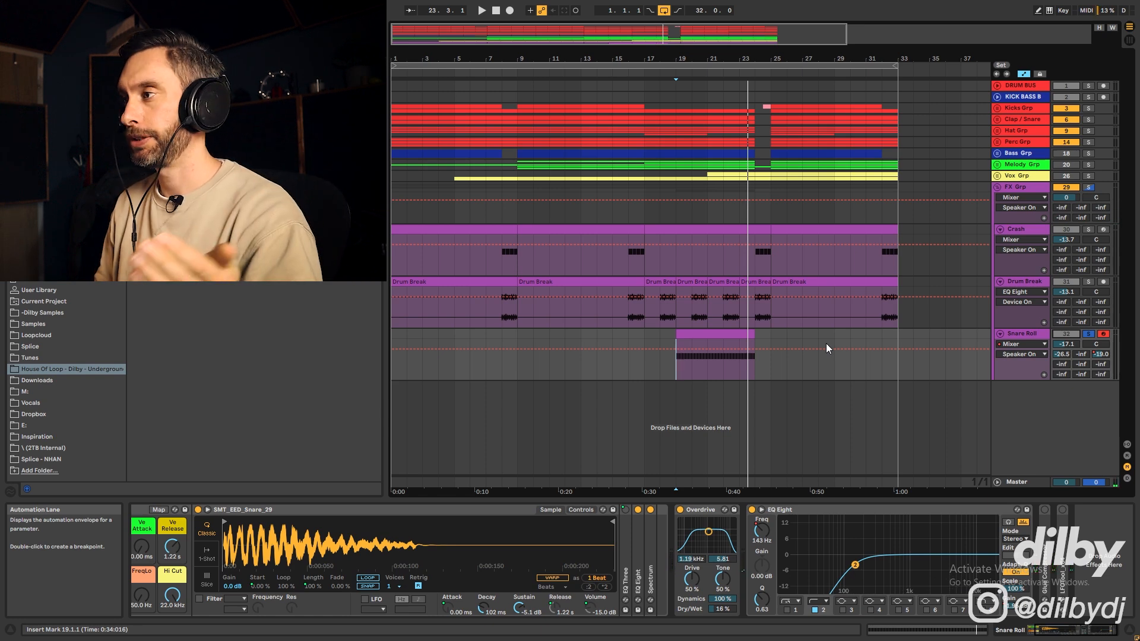
click(1005, 609)
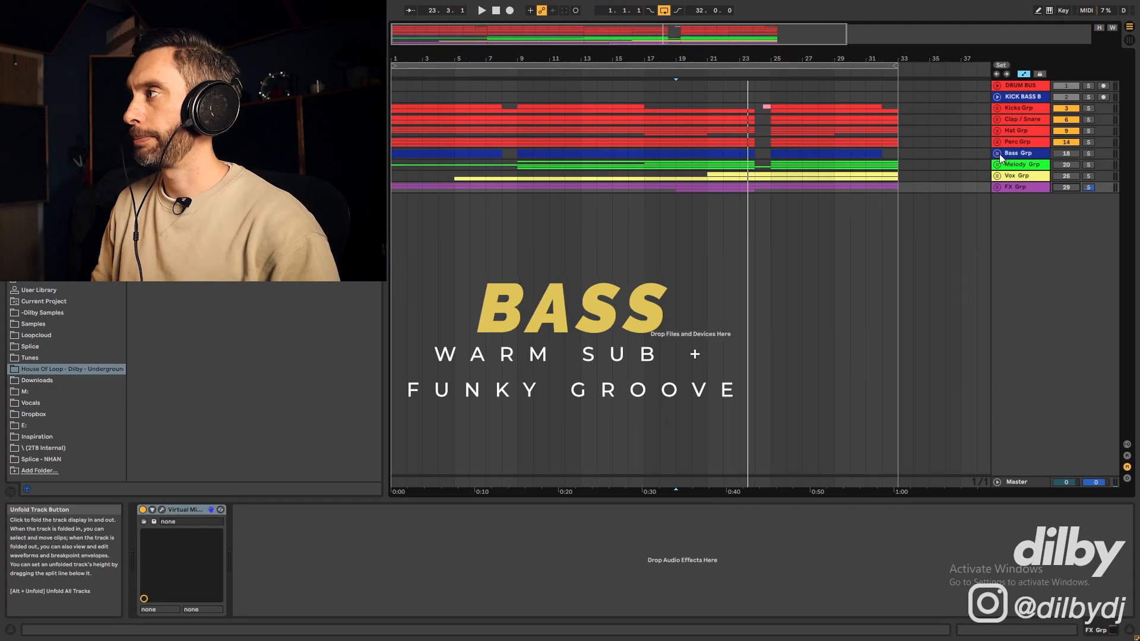
Unfold the Bass group, audition the Bass track in solo from bar 9, and bring its Wavetable device into view
click(997, 153)
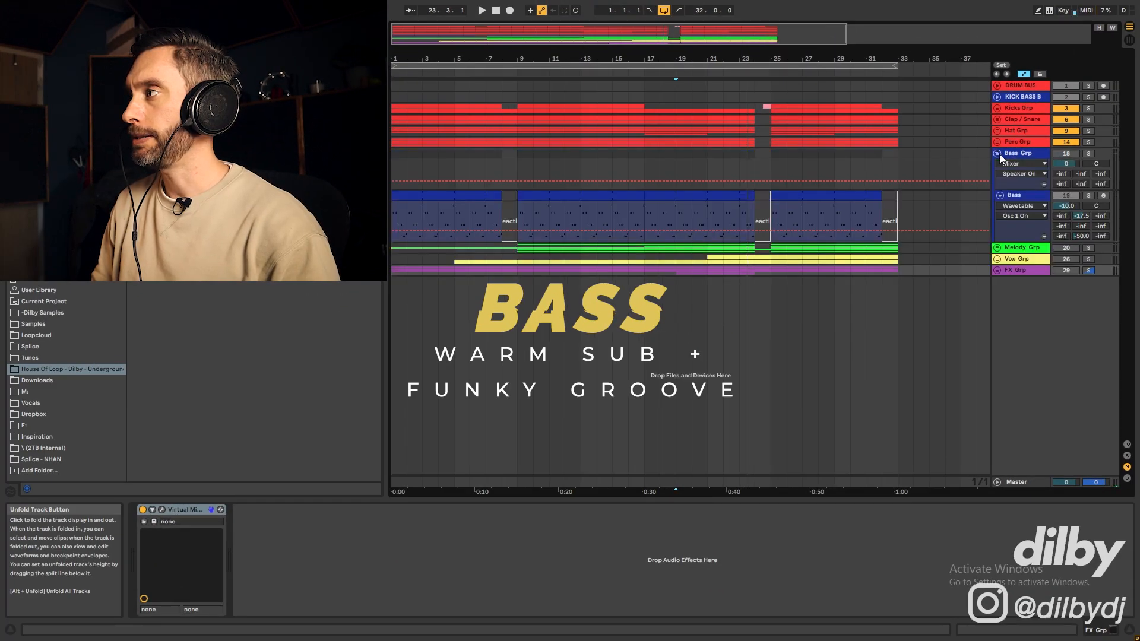
click(567, 195)
key(space)
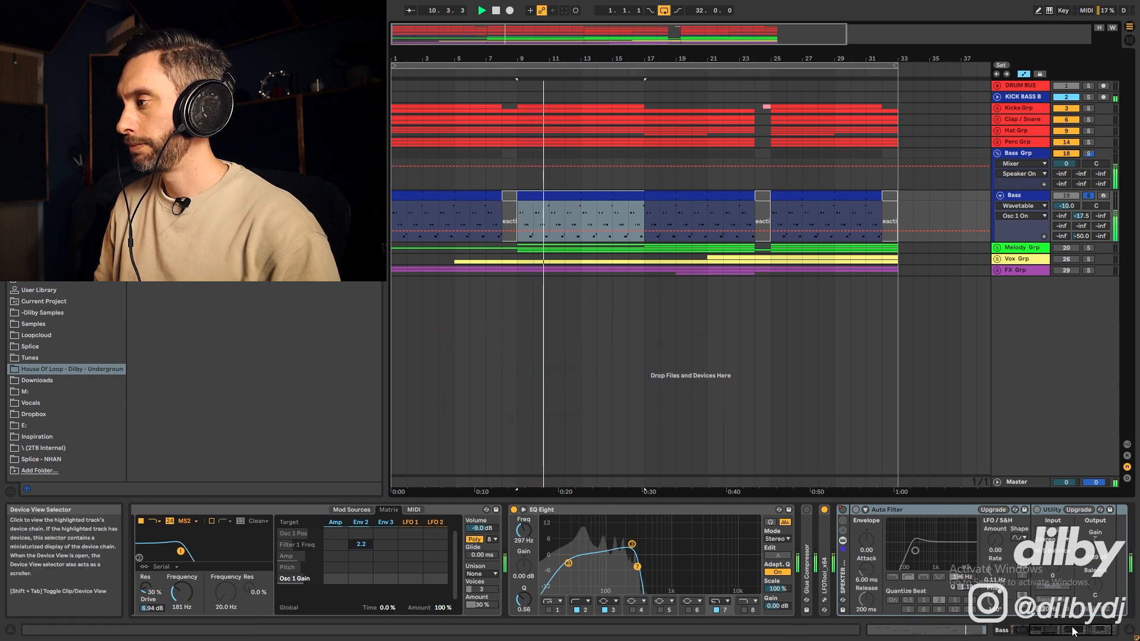
drag(1073, 631, 1011, 633)
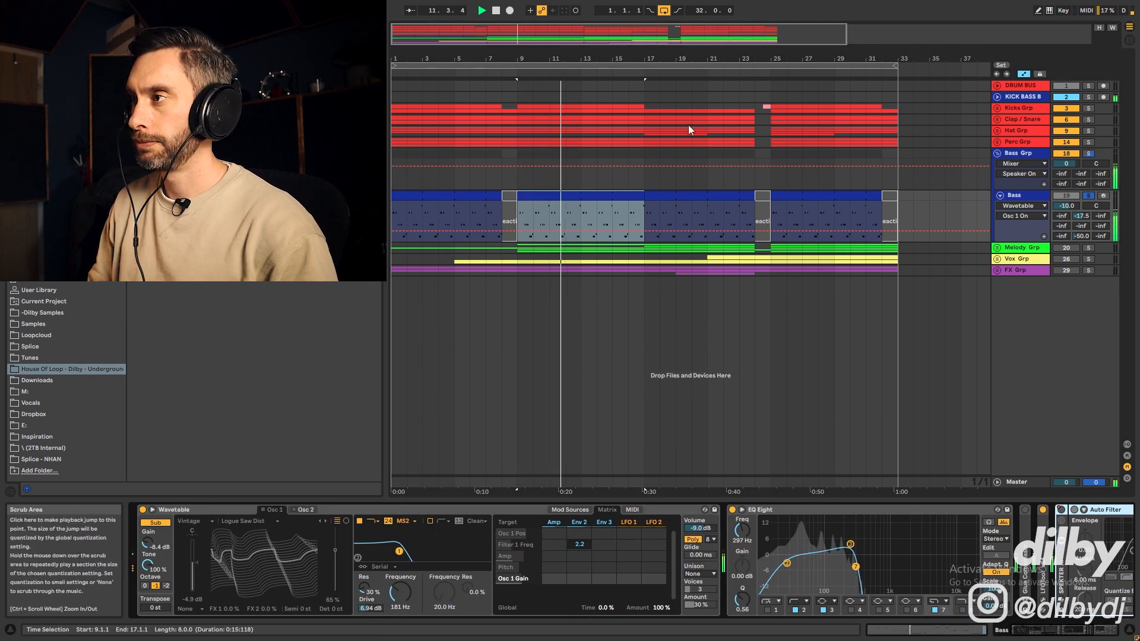
key(space)
Open the Bass MIDI clip at bar 9 in an enlarged note editor and audition its pattern
double_click(589, 193)
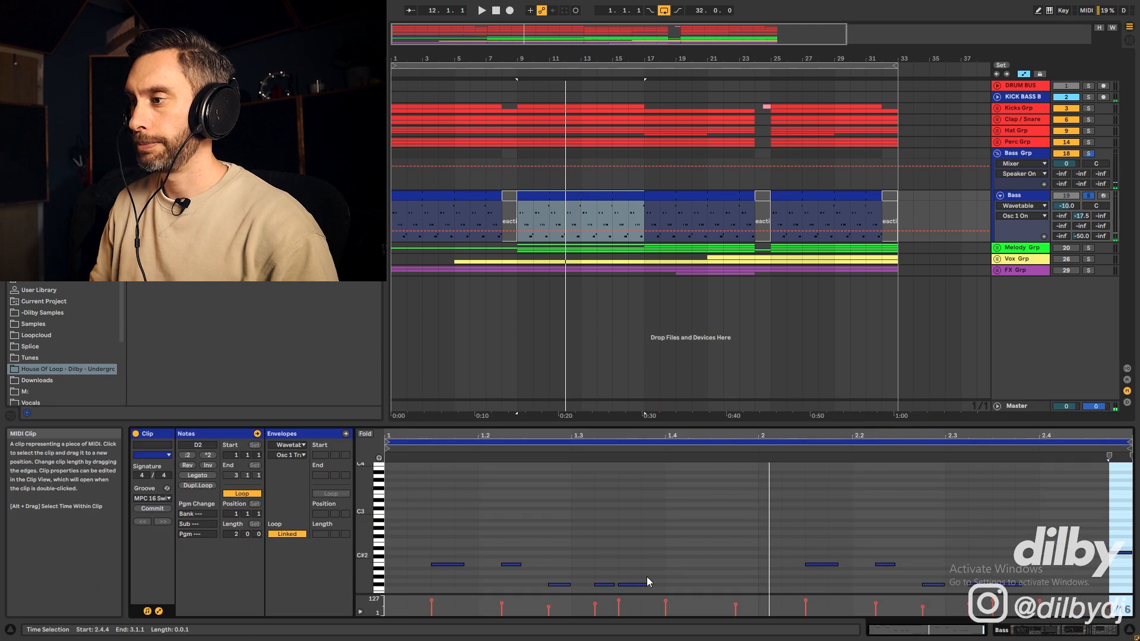
drag(628, 425, 628, 284)
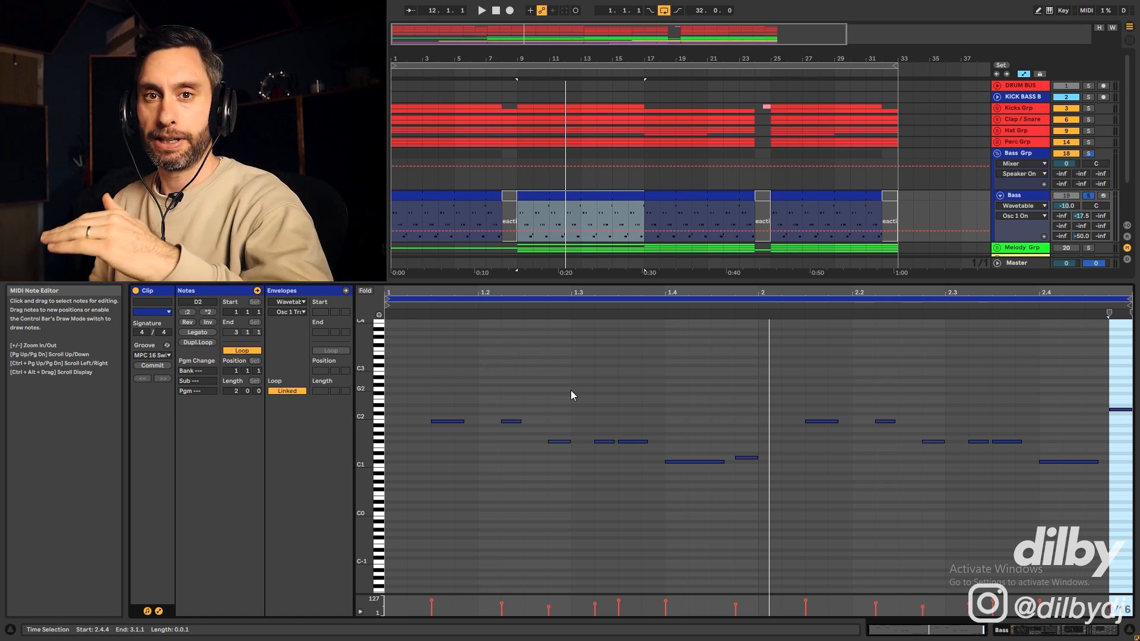
key(space)
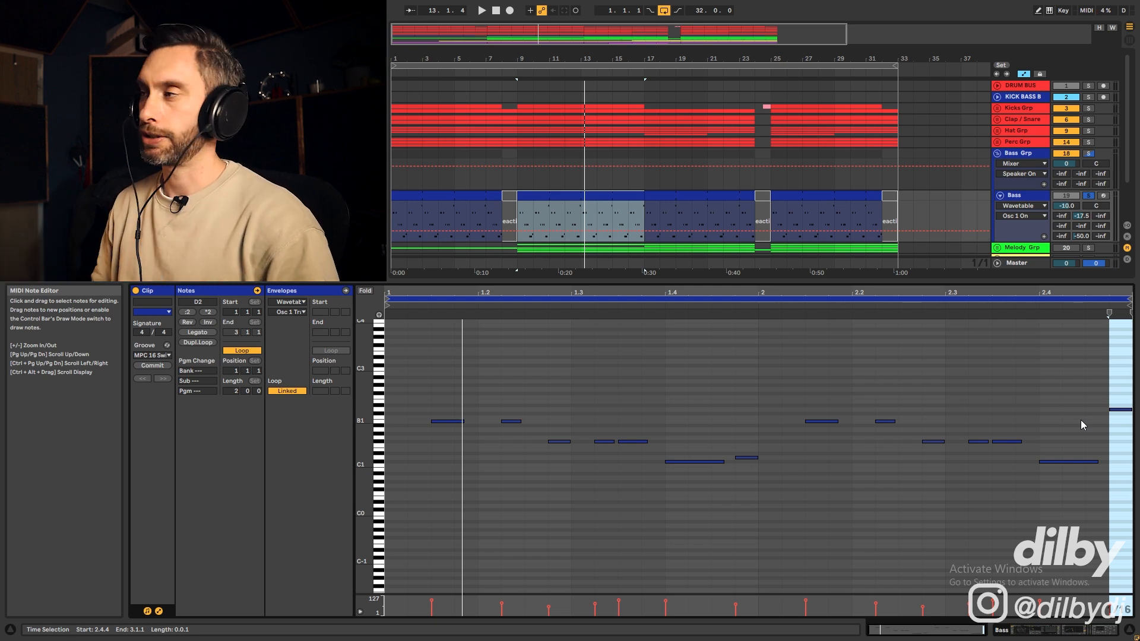
Return to the Bass track's devices and audition bar 9 onward, comparing Wavetable's filter 1 off and on
click(1024, 198)
double_click(1025, 195)
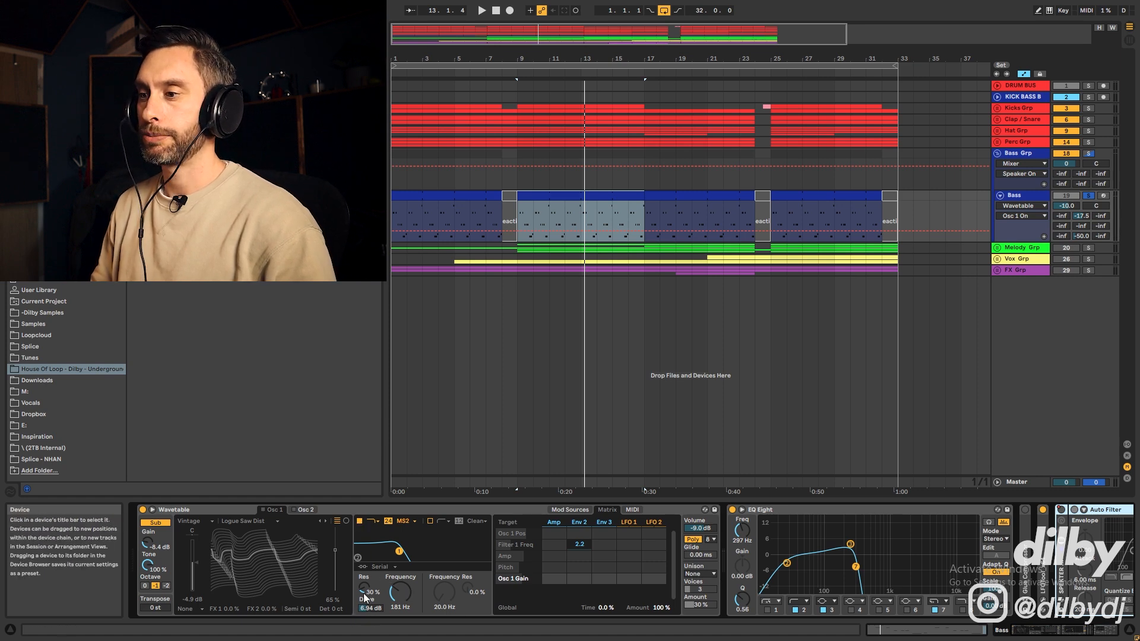
click(360, 521)
key(space)
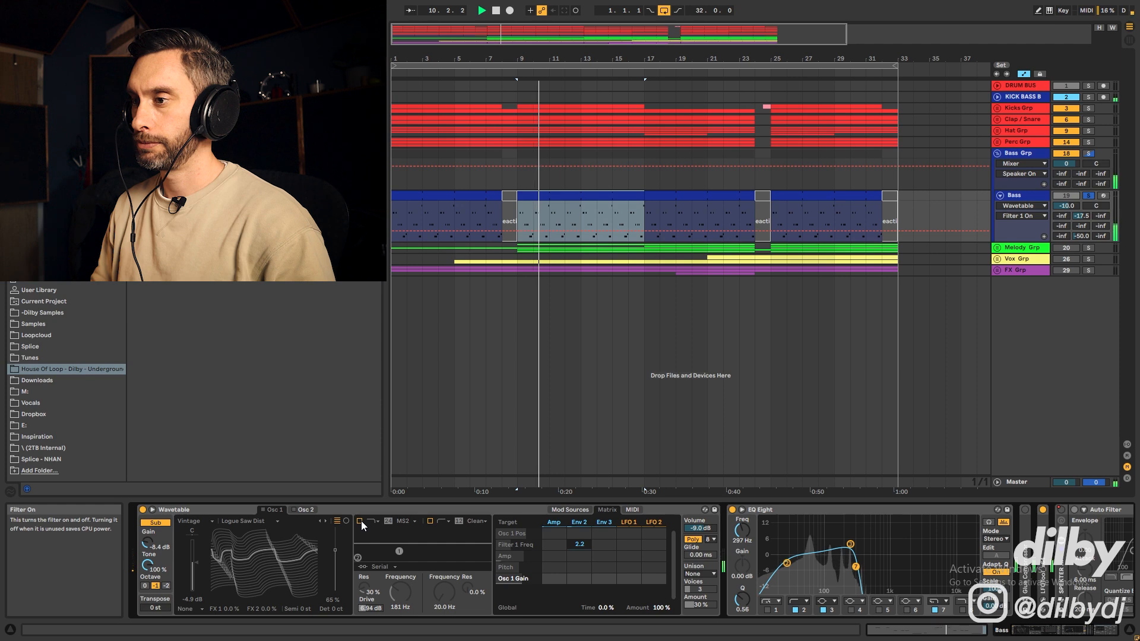
click(360, 522)
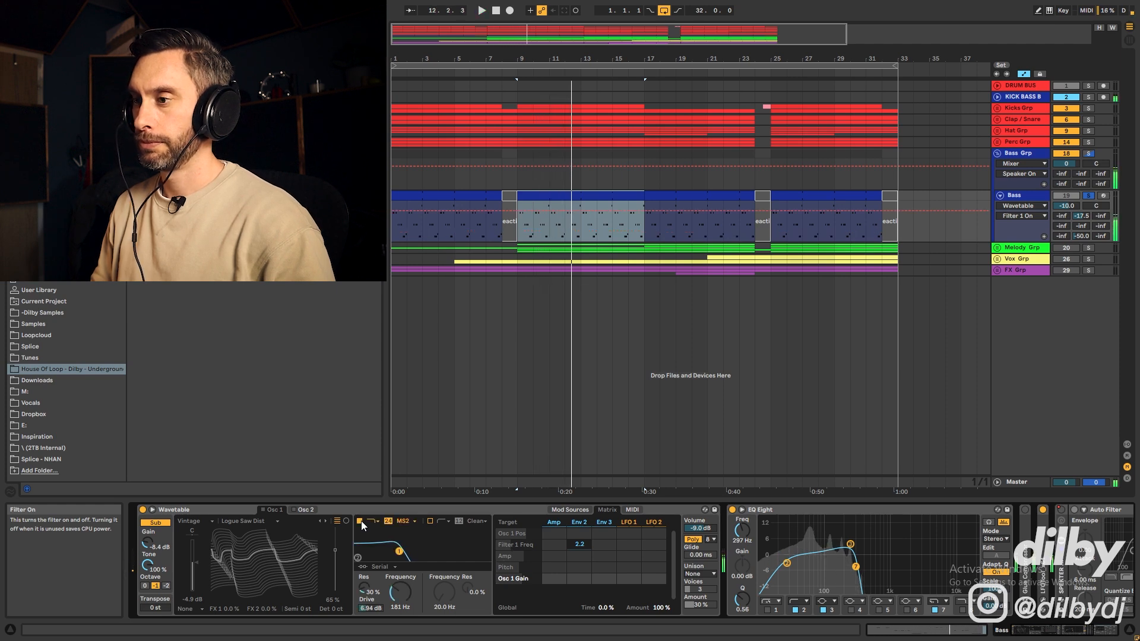
click(360, 522)
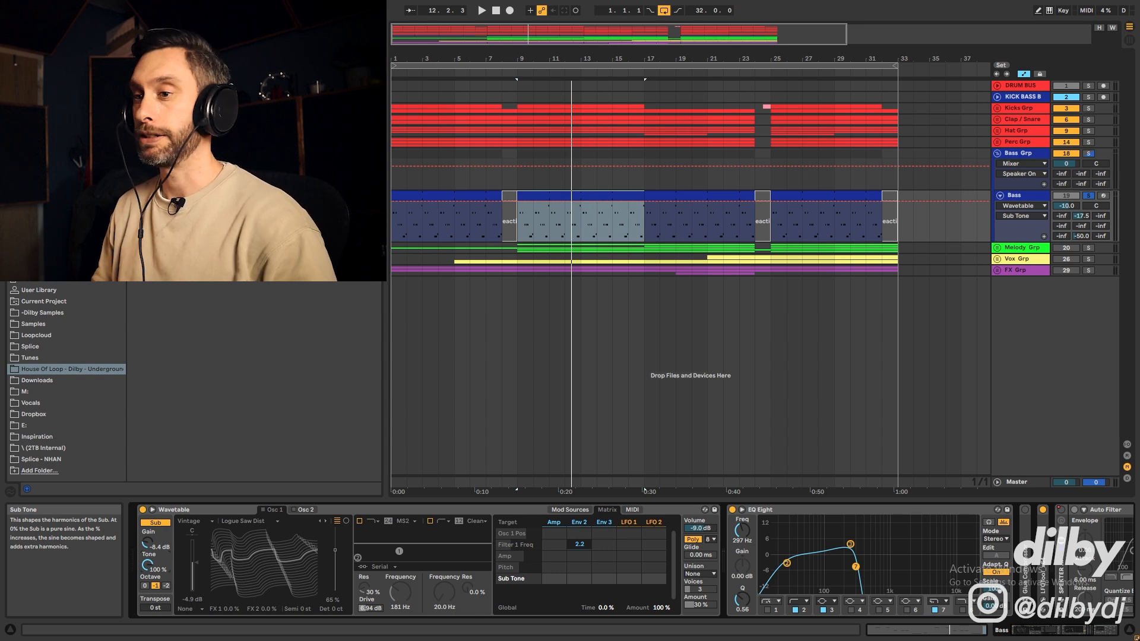
Audition the bass from bar 9 with Wavetable's Sub Tone at 0%, comparing filter 1 off and on
key(space)
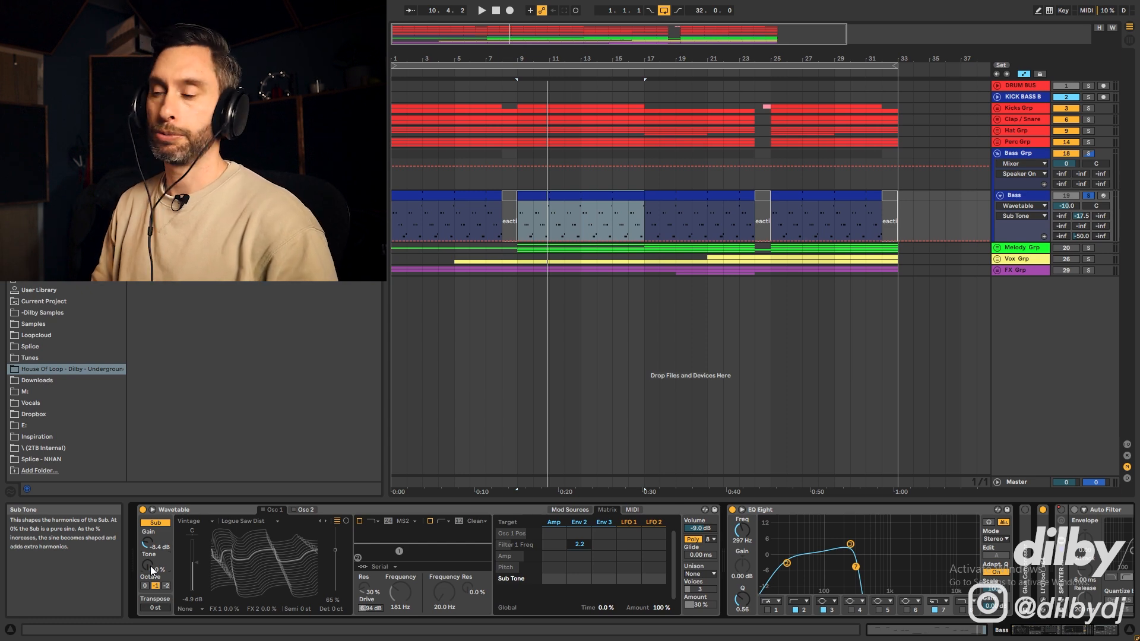
click(360, 523)
key(space)
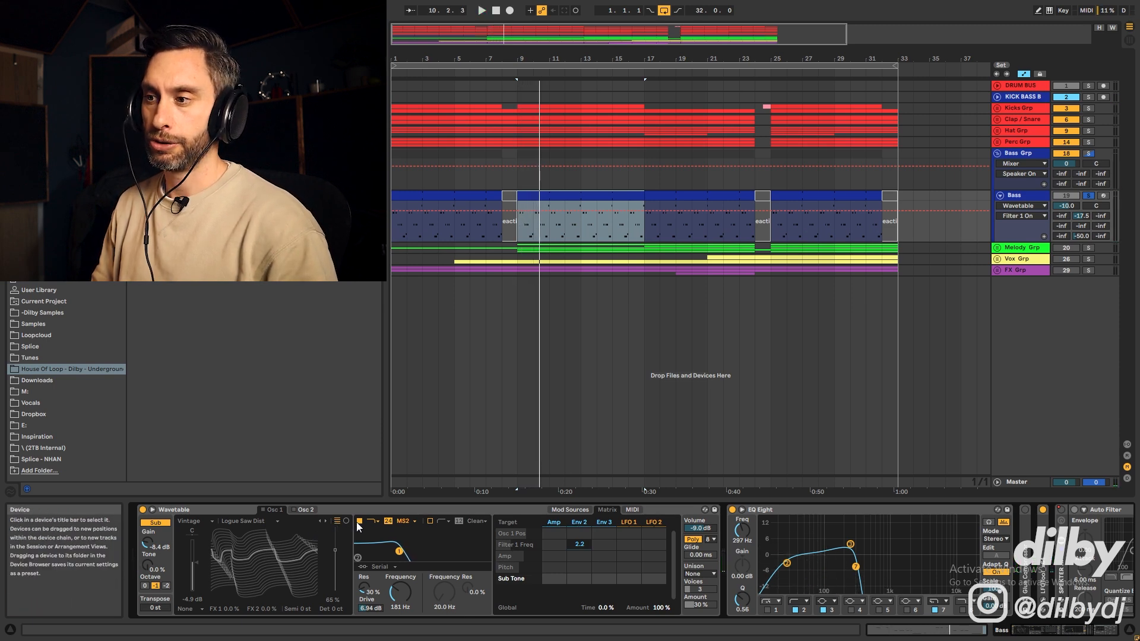
Set Wavetable's Sub Tone to 100% and audition the bass while switching filter 1 on
drag(148, 569, 148, 535)
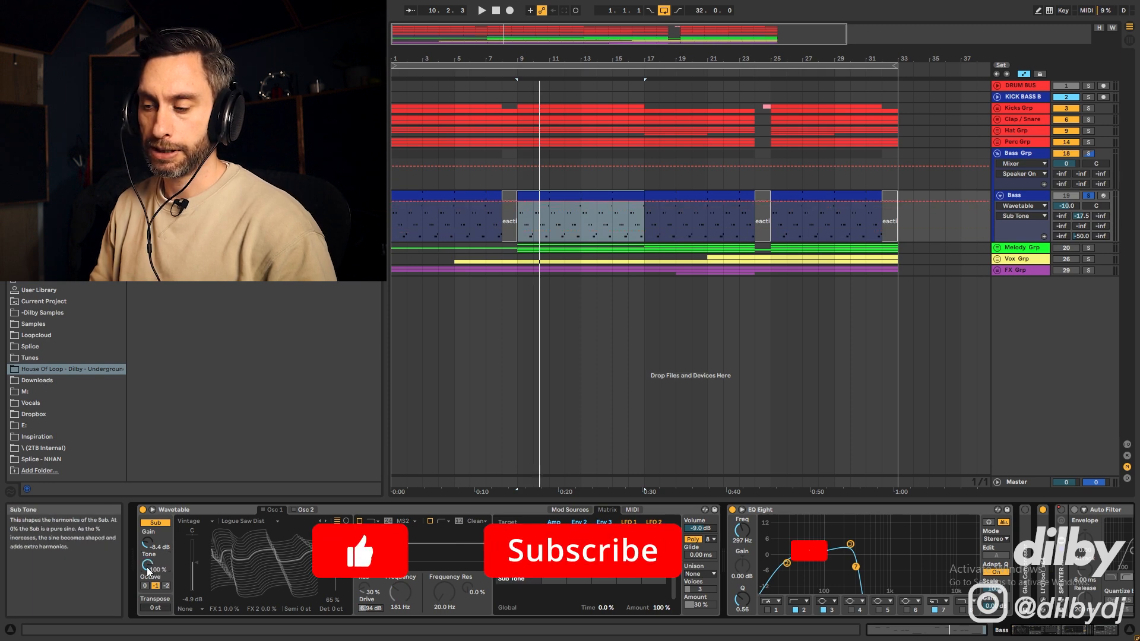
key(space)
click(359, 521)
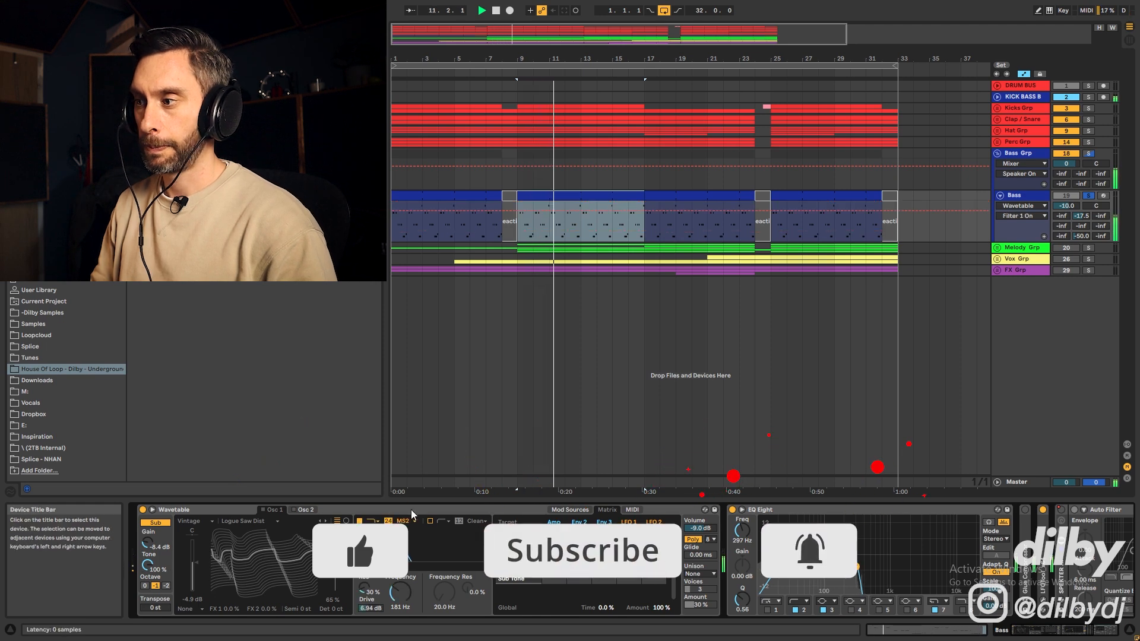
Expand Wavetable's full view and audition the bass from bar 9, including with Osc 1 switched on
key(ctrl+alt+e)
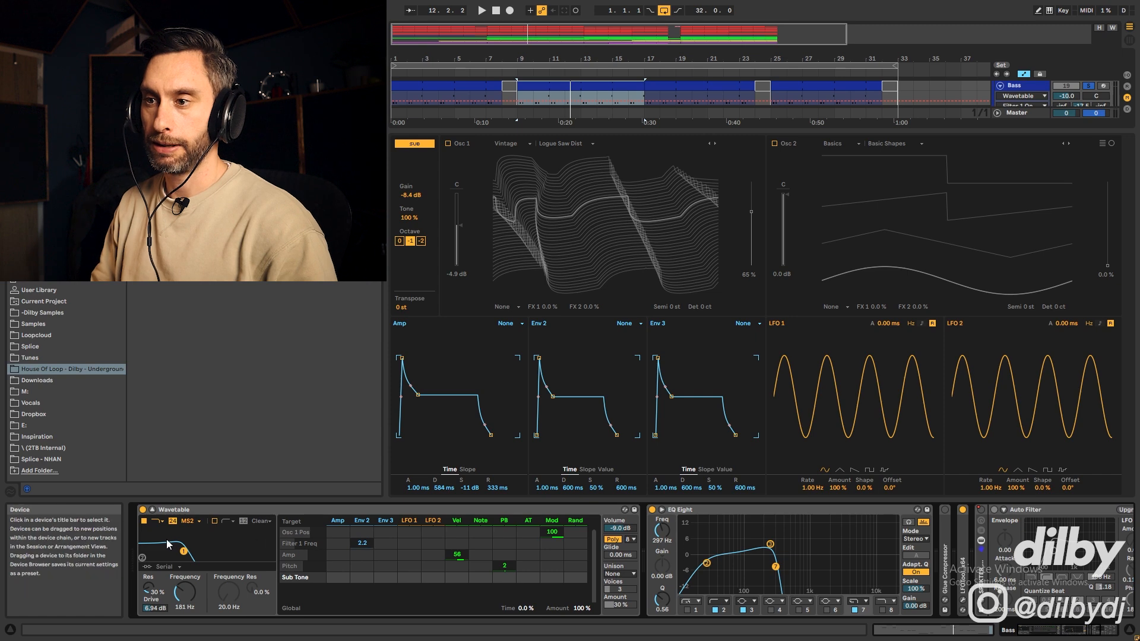
key(space)
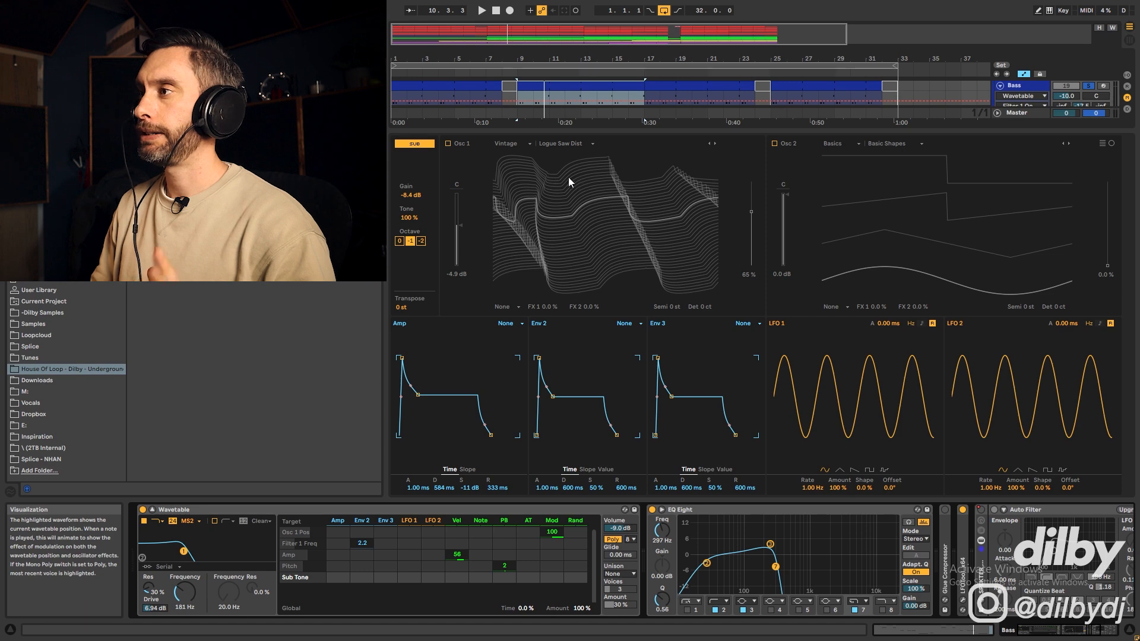
click(448, 143)
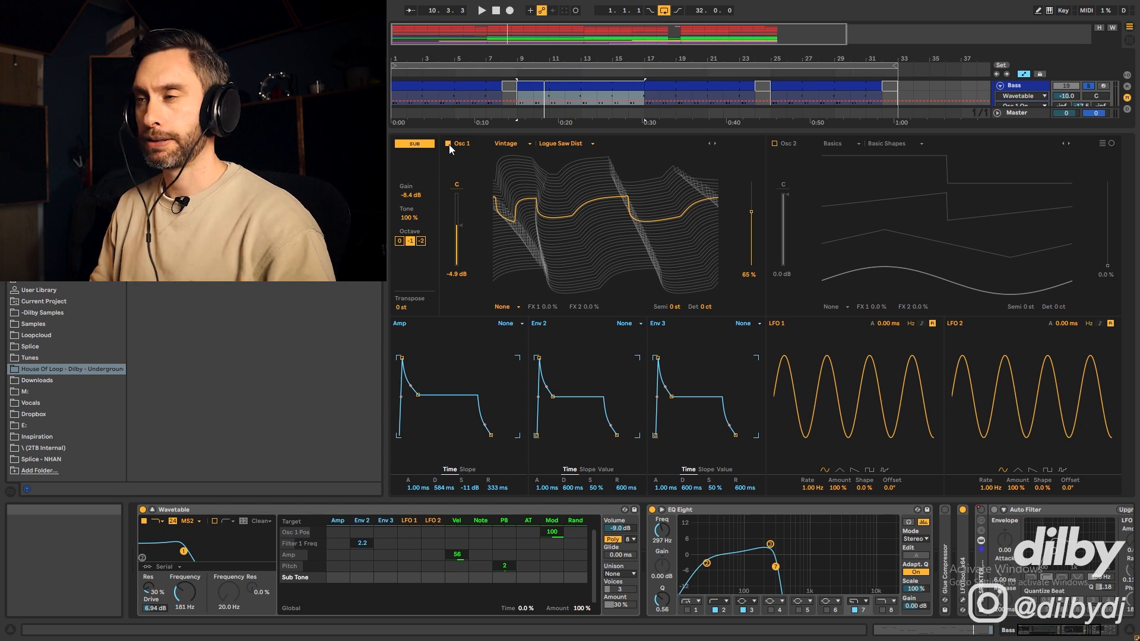
key(space)
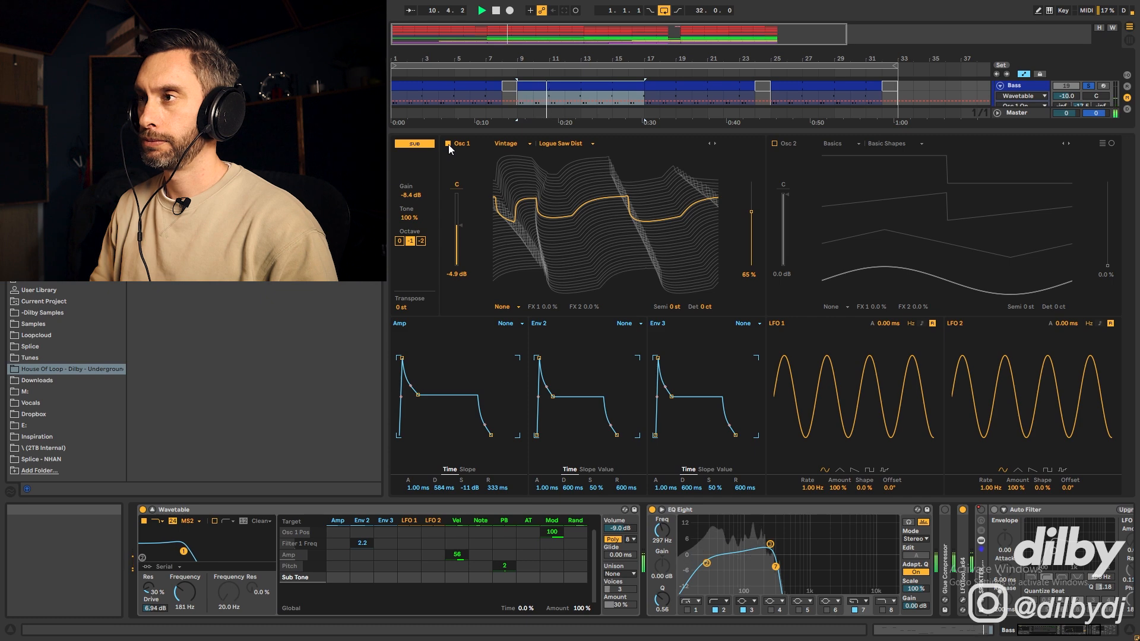
key(space)
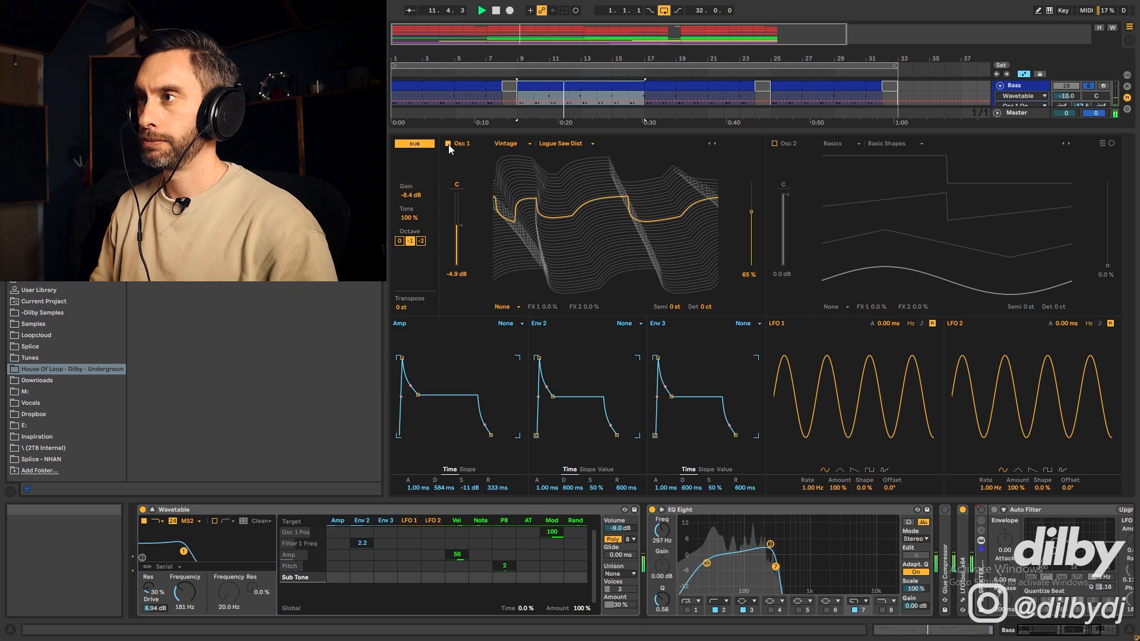
Compare the bass with Osc 1 off and on from bar 9, leaving the oscillator off
click(448, 144)
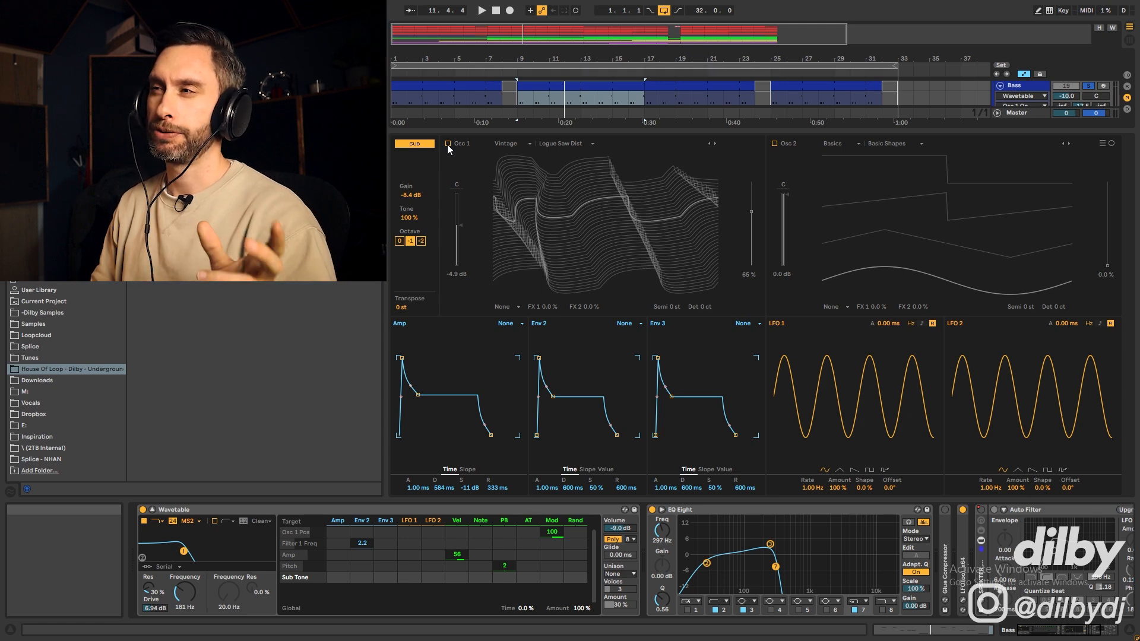
click(449, 143)
key(space)
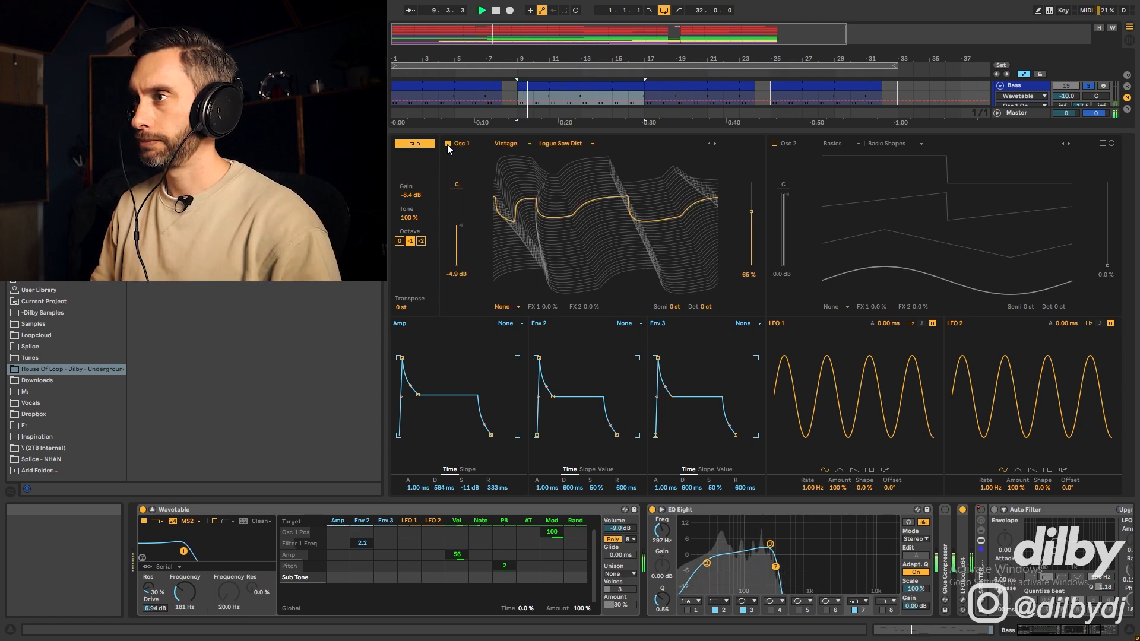
click(449, 143)
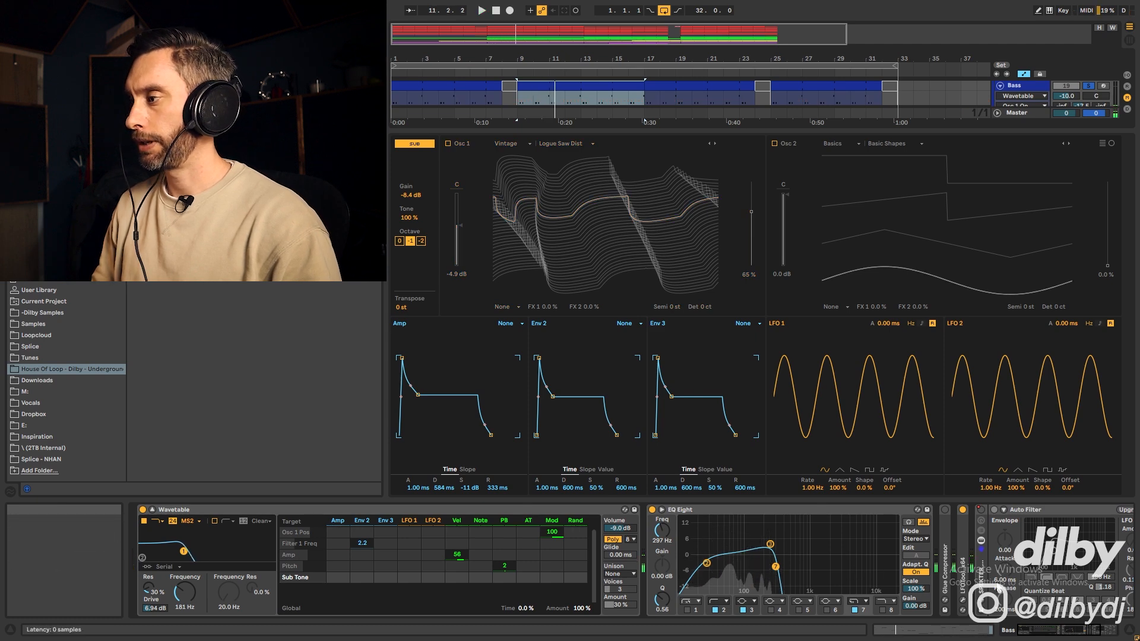
Audition the bass with EQ Eight filter 7 and filter 3 bypassed one at a time, re-enabling each for comparison
click(856, 611)
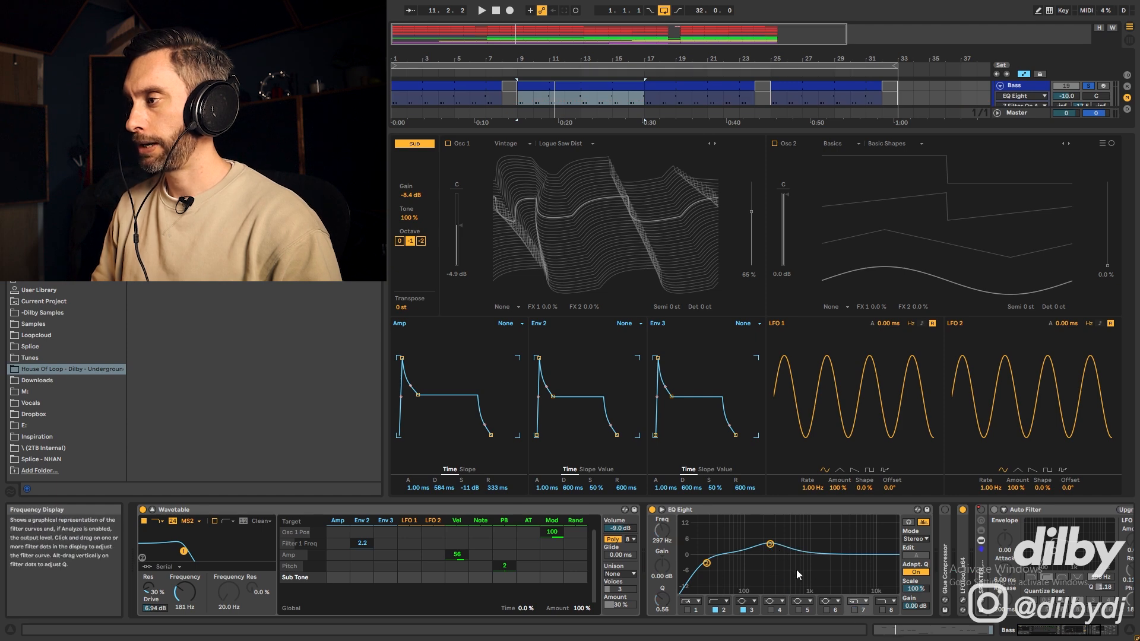
key(space)
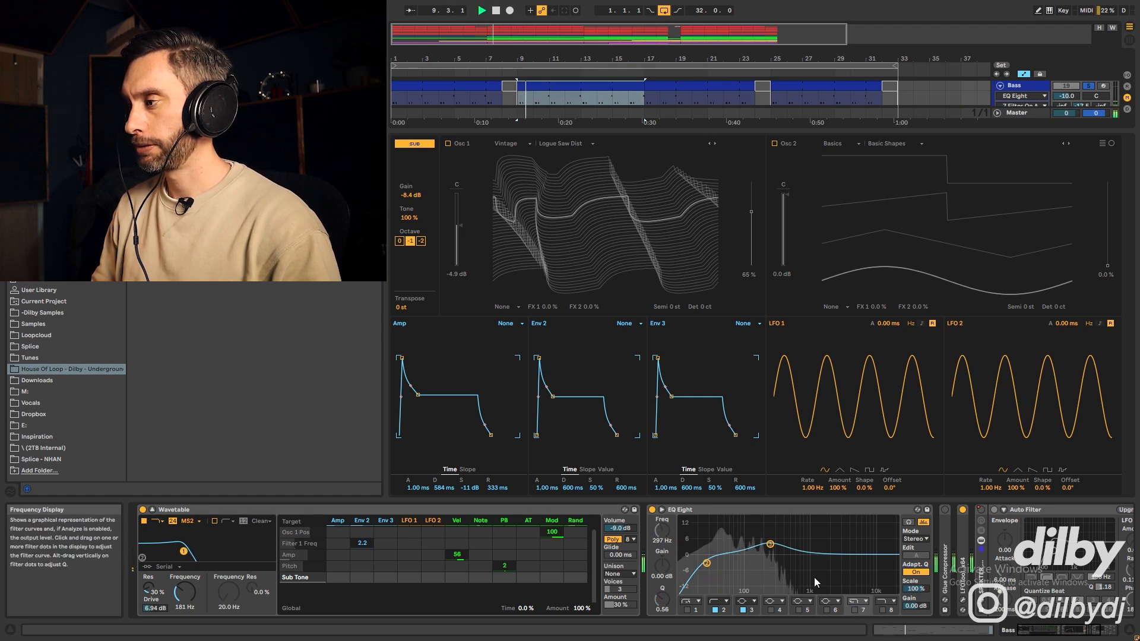
click(855, 611)
key(space)
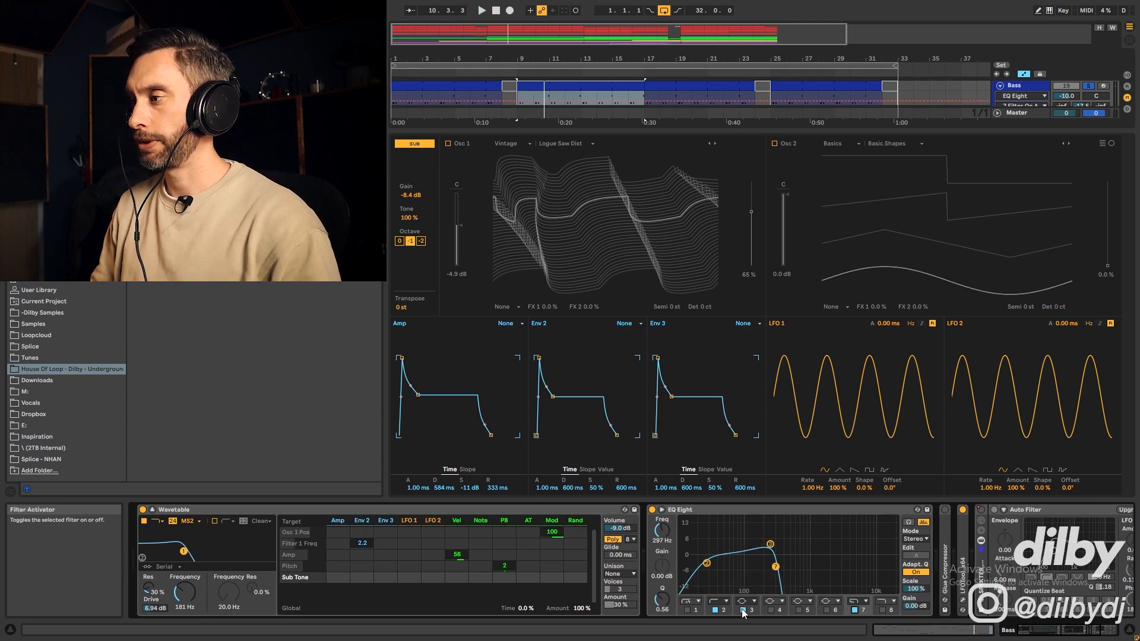
key(space)
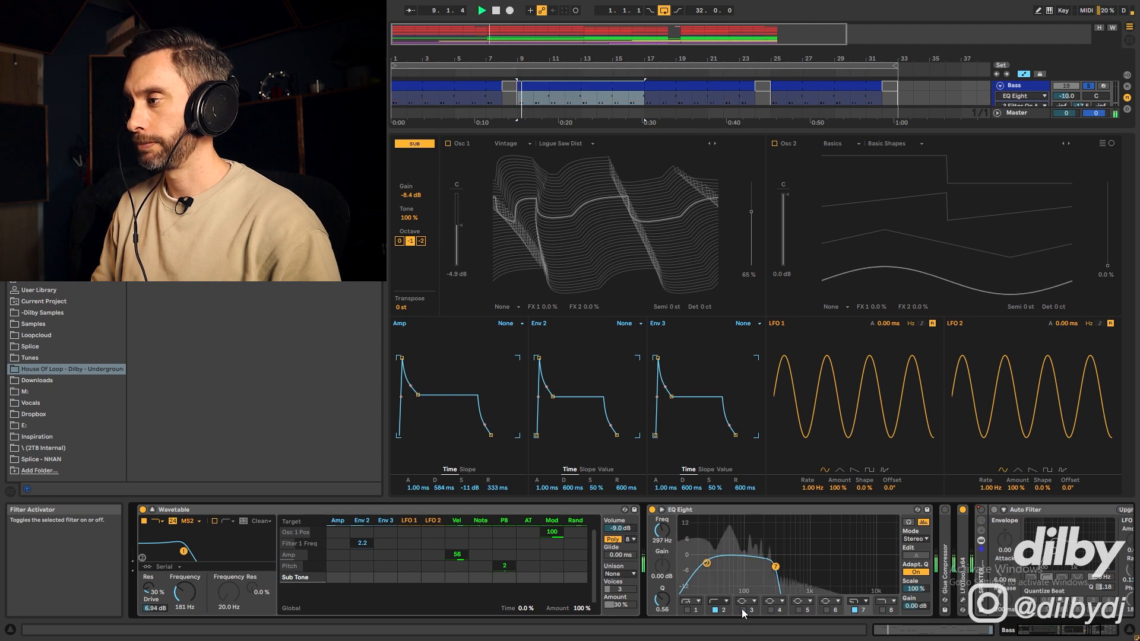
click(742, 610)
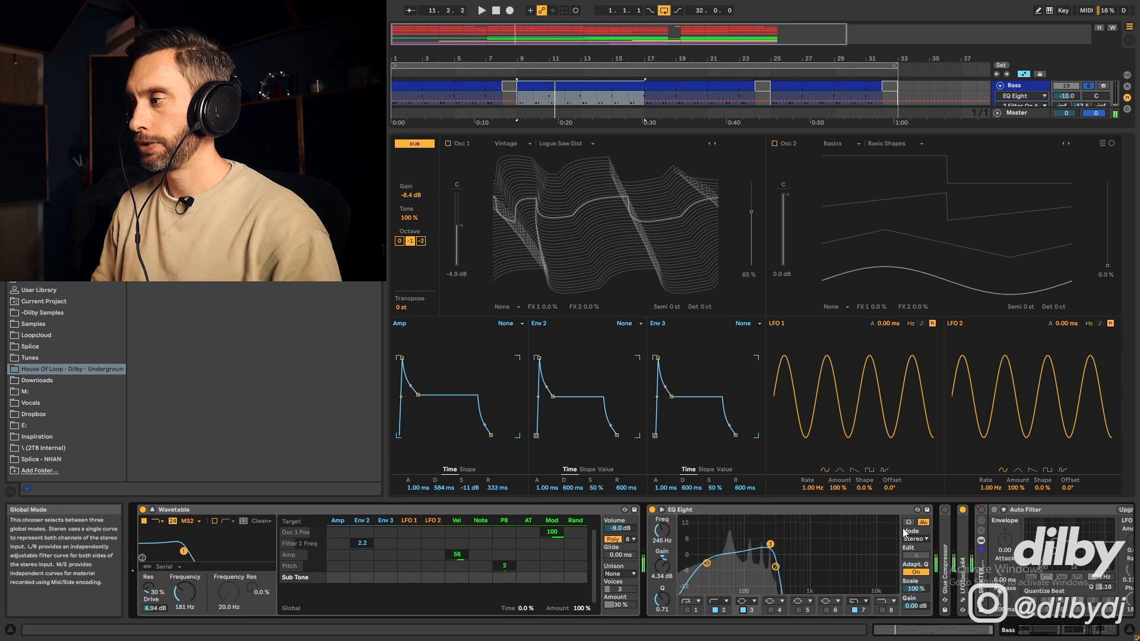
Open the Bass track's LFOTool window, move it over the Wavetable view, and examine its volume curve during playback
click(957, 600)
drag(315, 74, 786, 211)
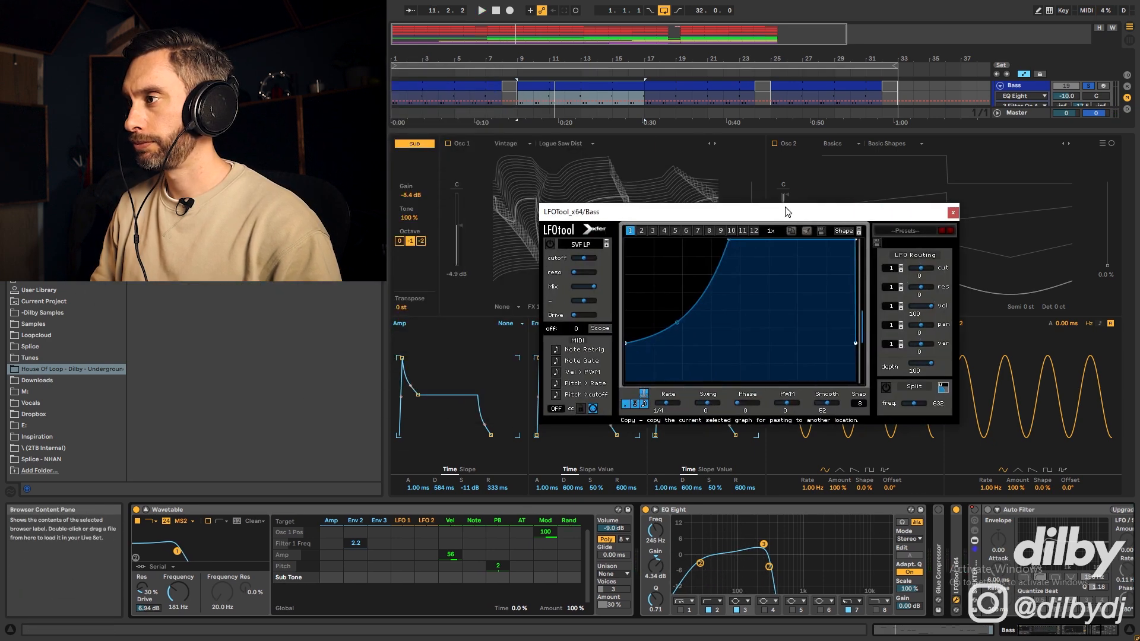
key(space)
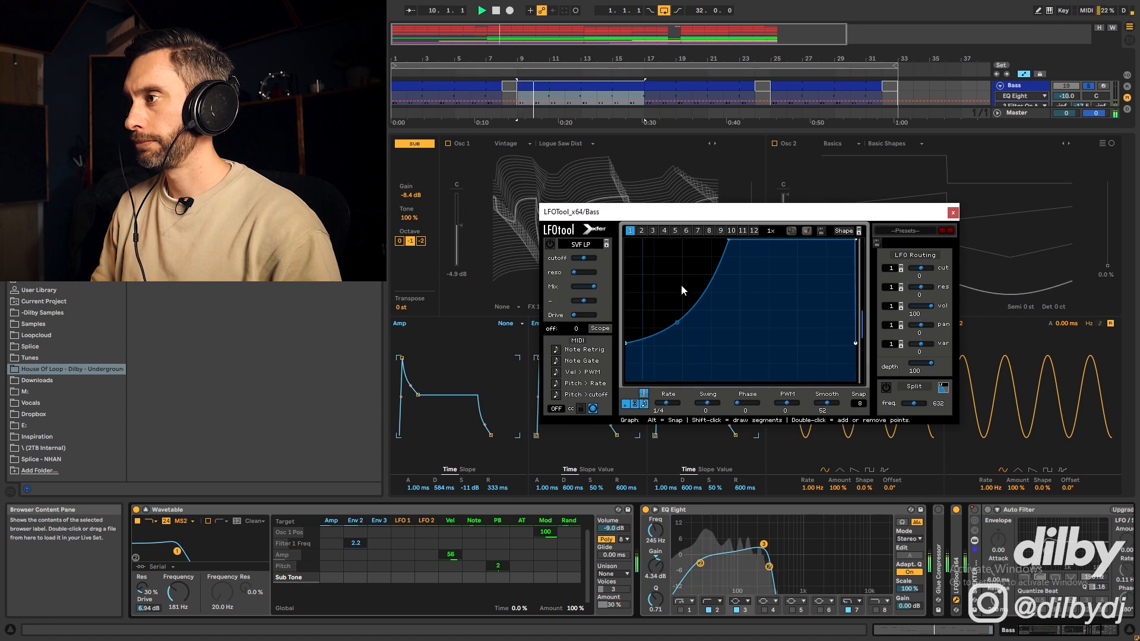
key(space)
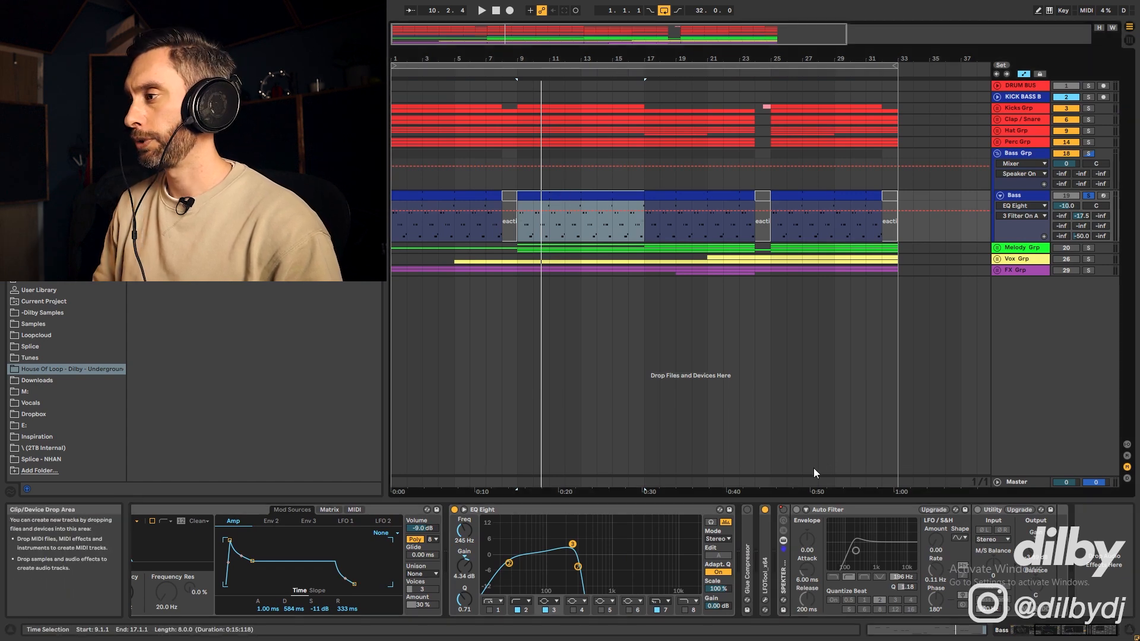
Show the Bass track's SPEKTER Kick Device On automation and audition the bass from bar 20 as it switches on
right_click(783, 510)
click(818, 515)
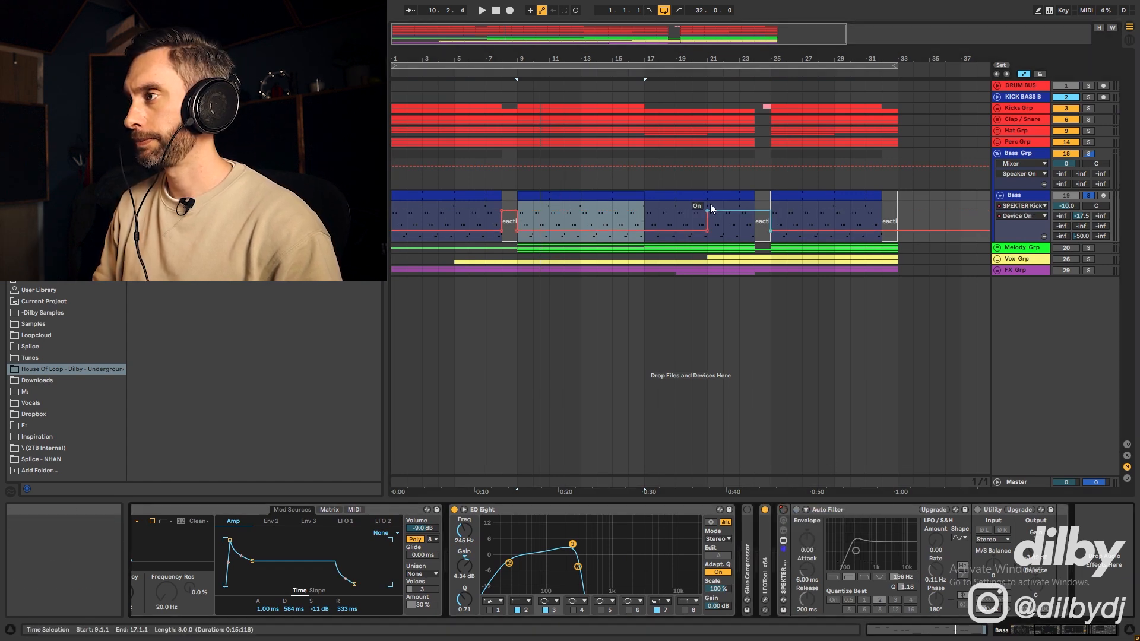
click(693, 212)
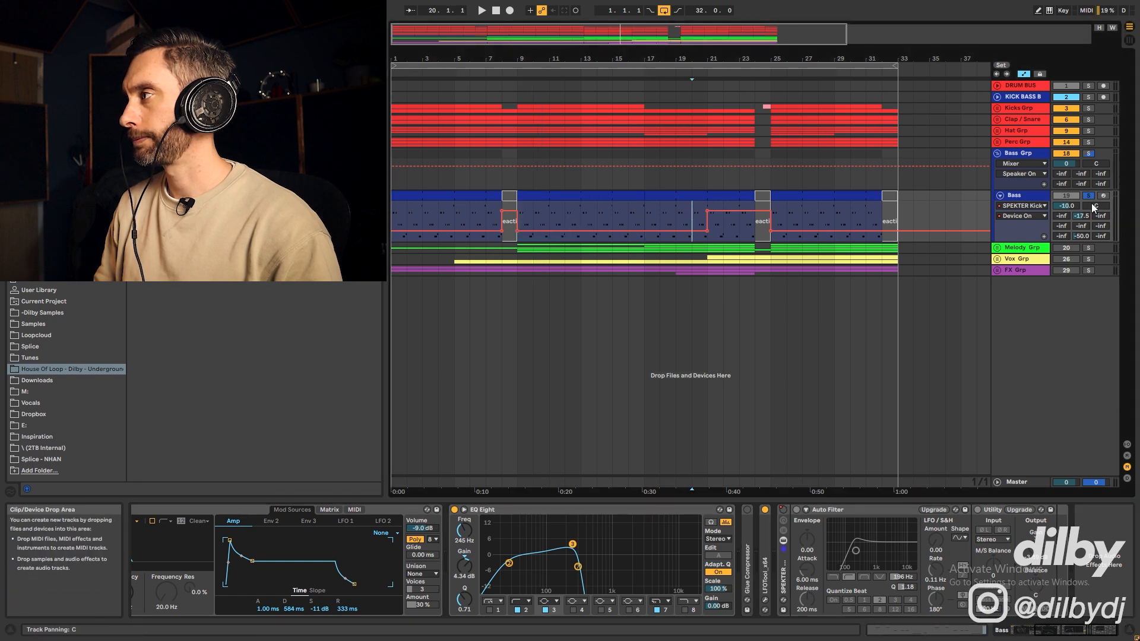
key(space)
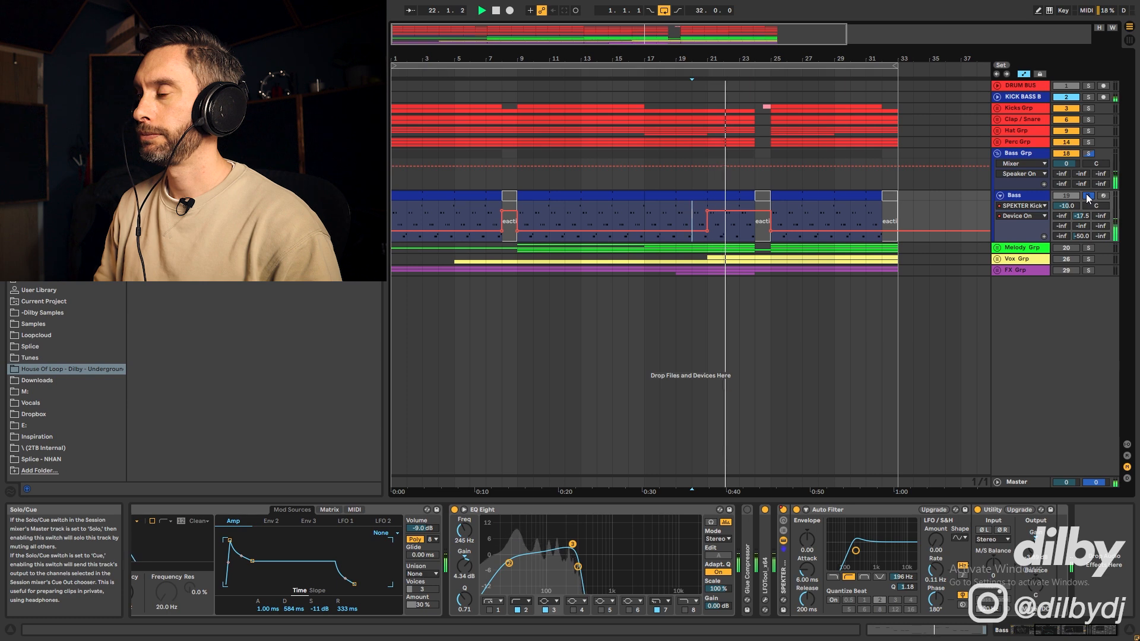
key(space)
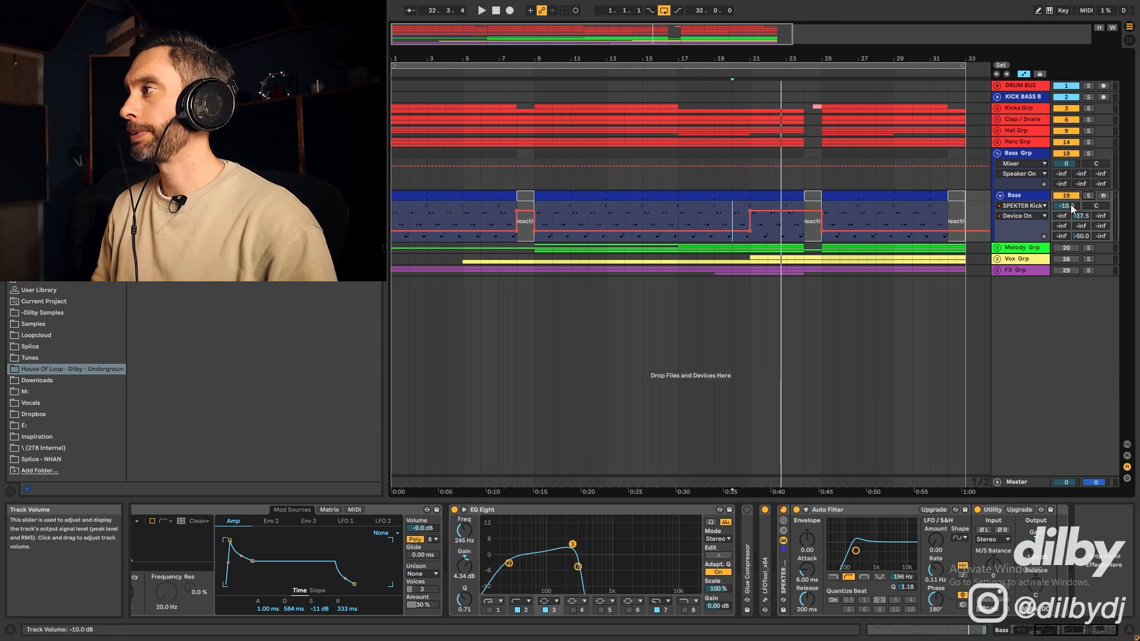
Check the Bass track's return sends, then play its bar 9 MIDI clip and examine the notes and groove settings
click(1083, 216)
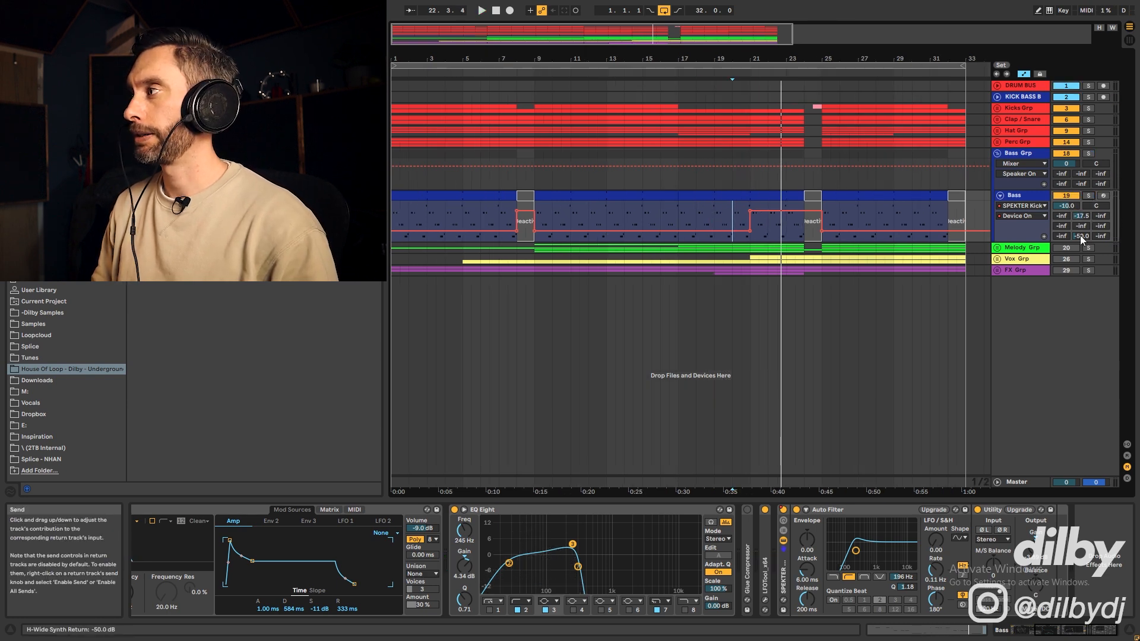
click(1080, 236)
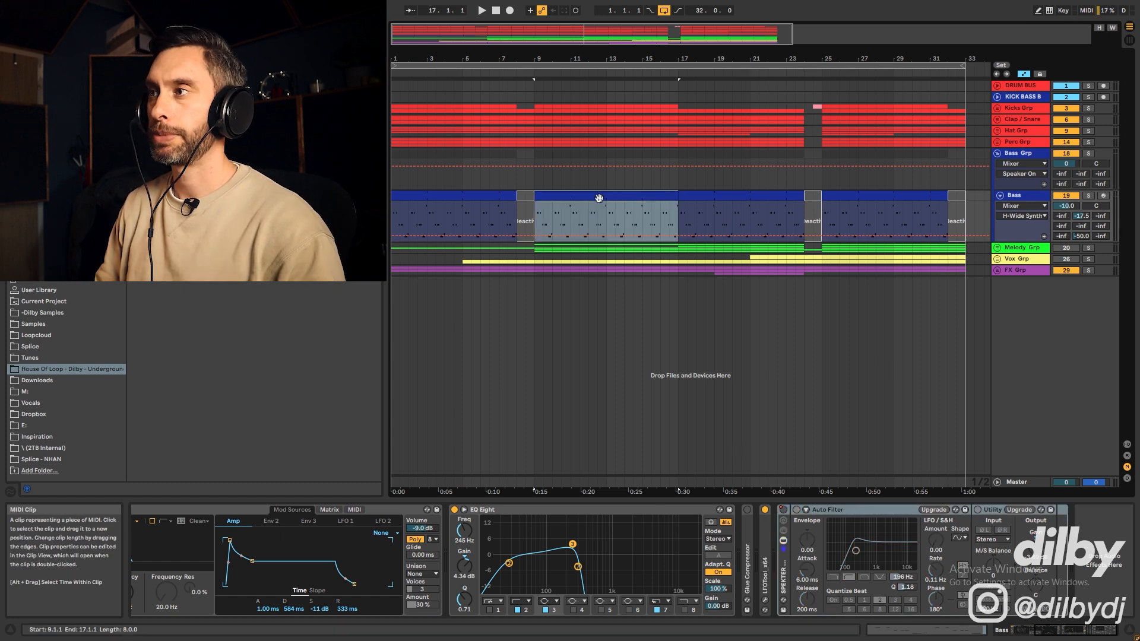
double_click(599, 198)
key(space)
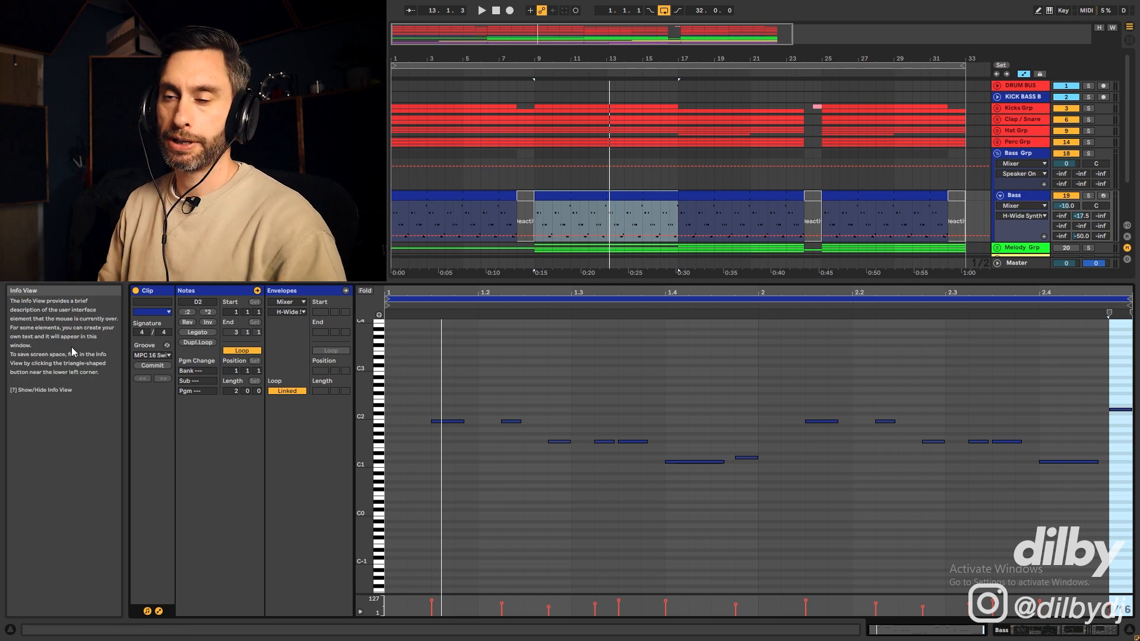
click(159, 355)
click(160, 364)
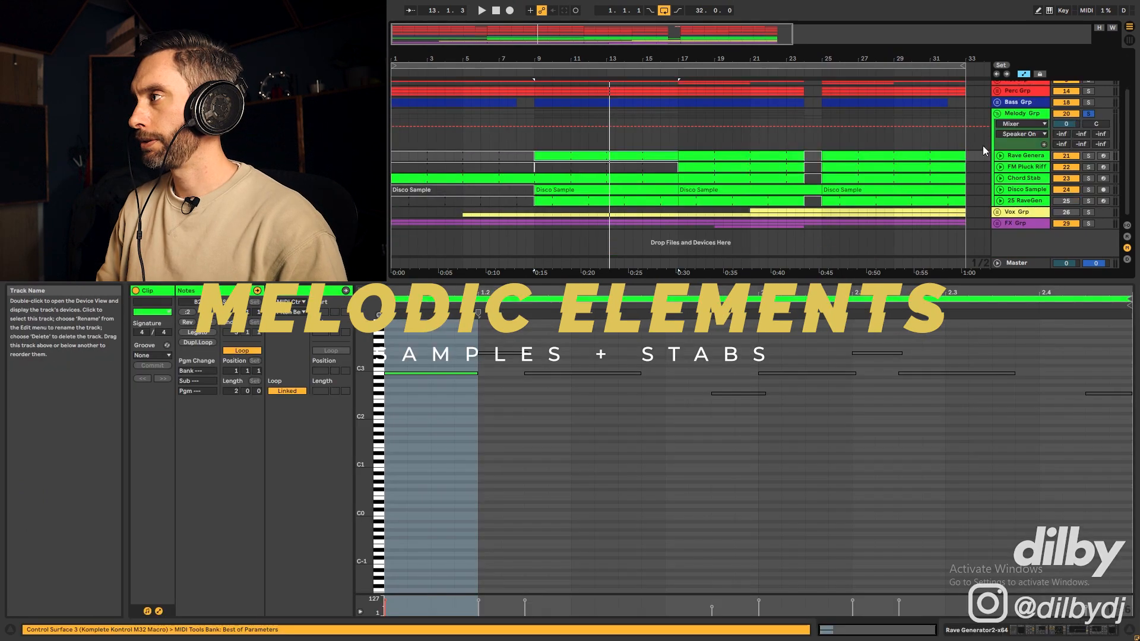
Open the Disco Sample clip at bar 9, audition it soloed, and expand its track to examine the Auto Filter frequency automation
click(555, 189)
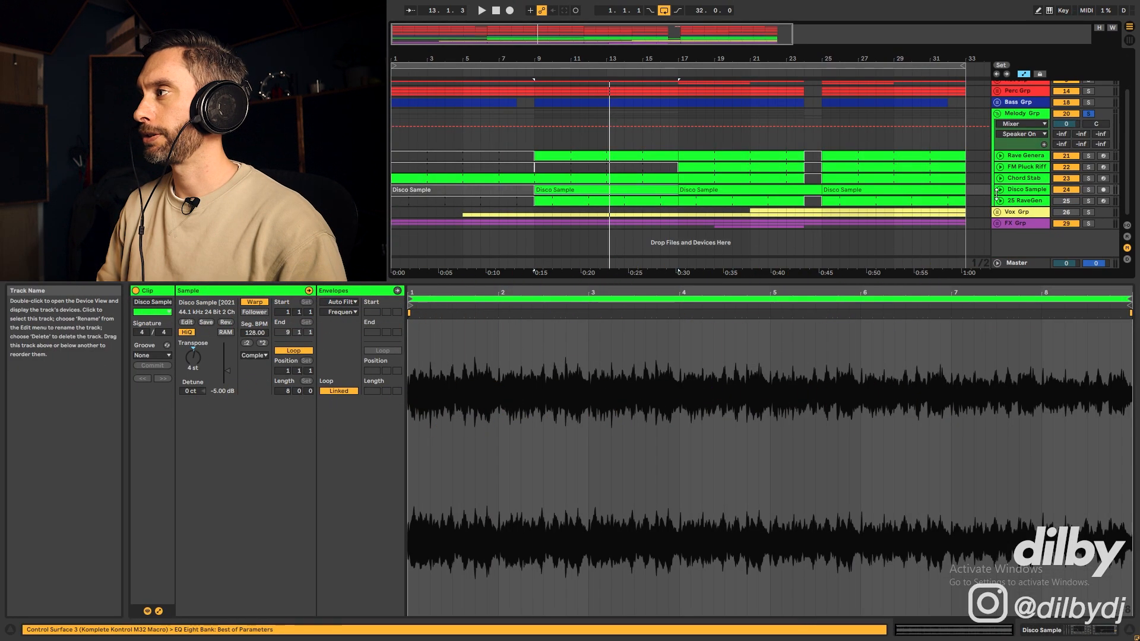
key(space)
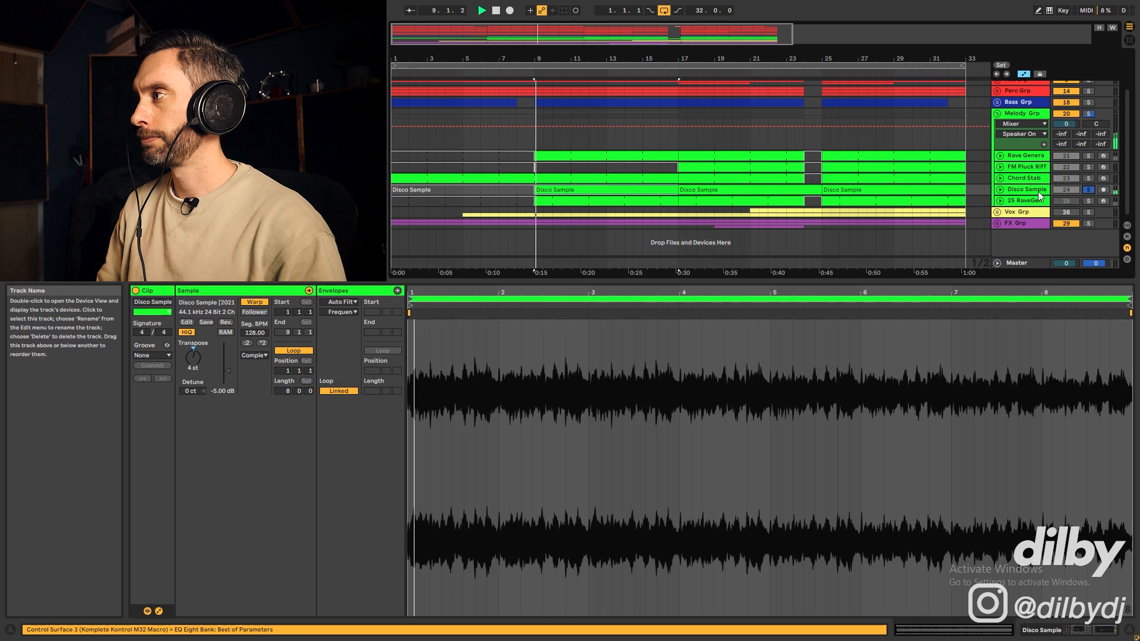
click(1000, 191)
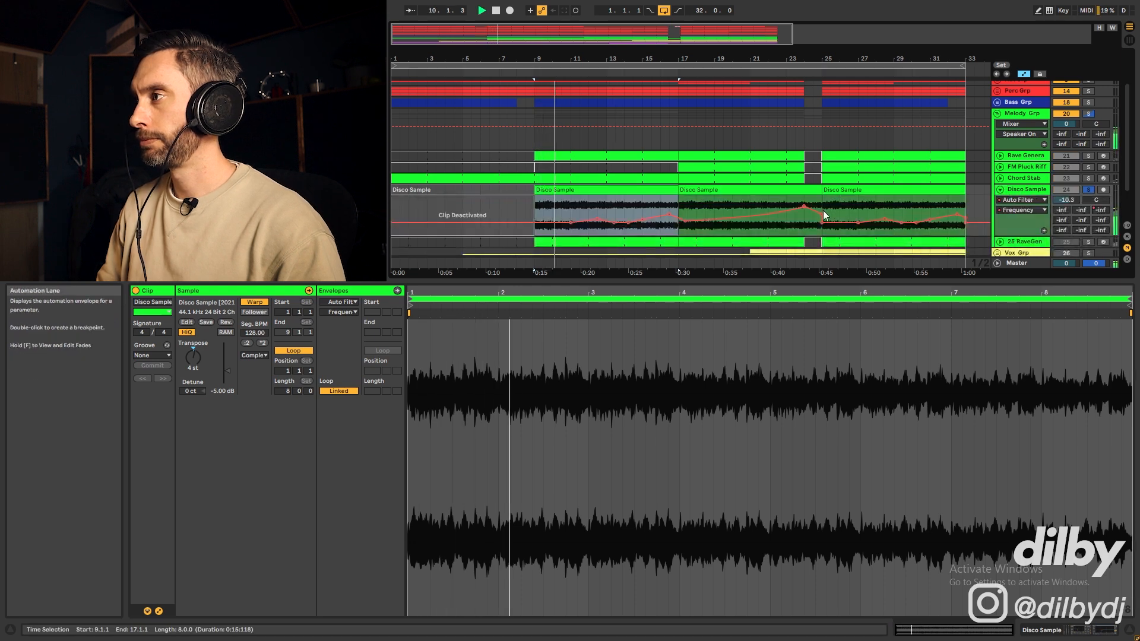
click(778, 226)
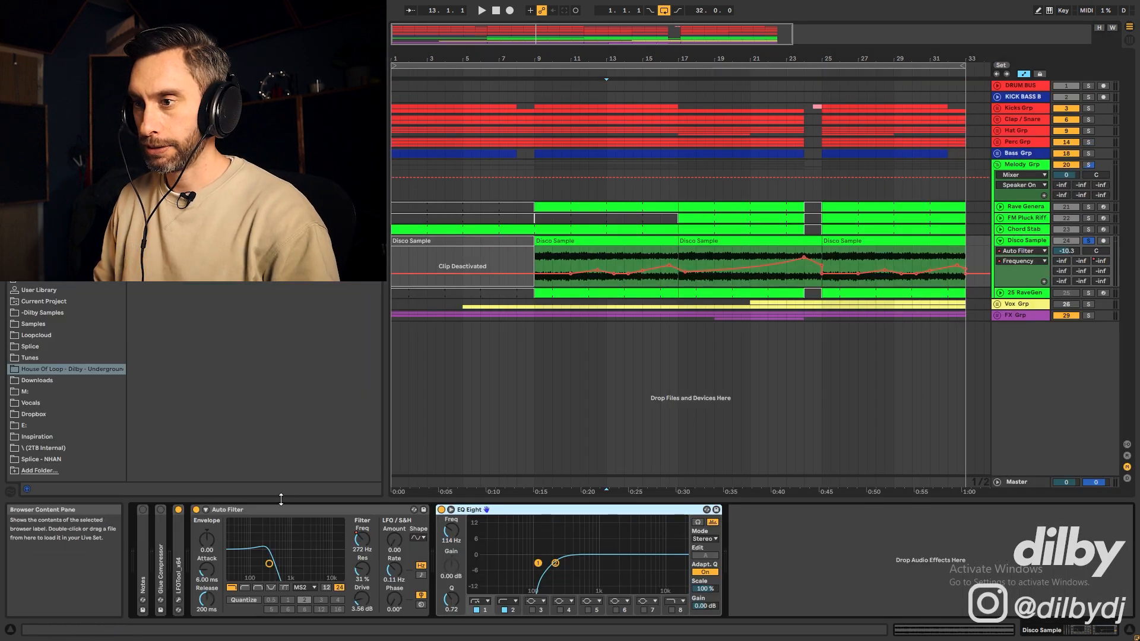
Audition the Disco Sample from bar 9 with Auto Filter, LFOTool and EQ Eight bypassed, then re-enable them and play it unsoloed
click(196, 510)
click(179, 510)
click(441, 510)
key(space)
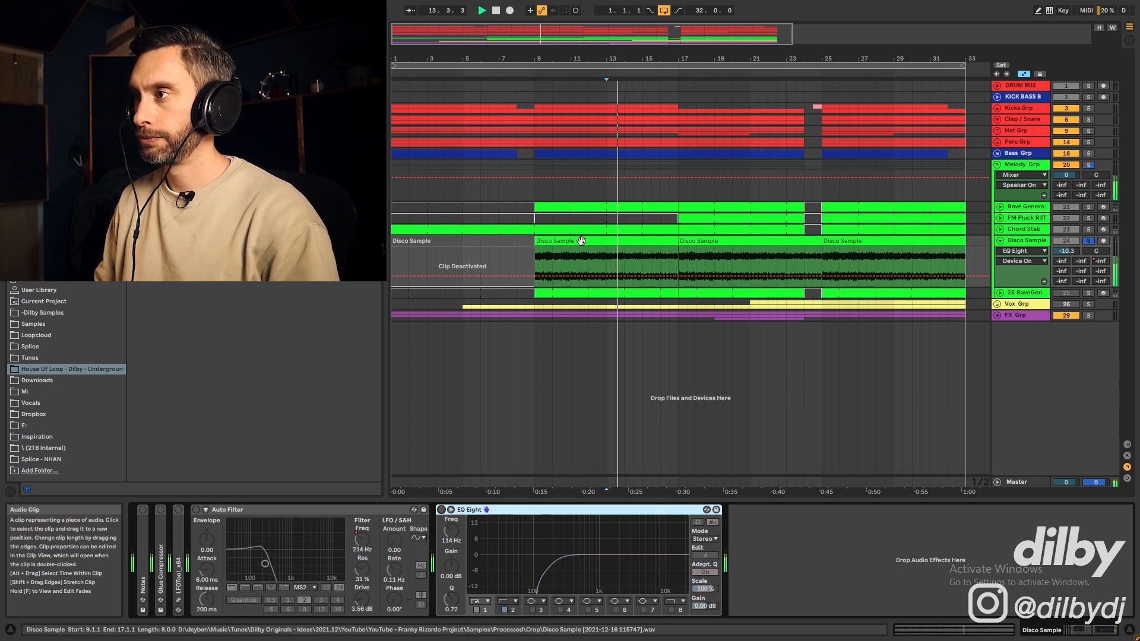
click(580, 241)
key(space)
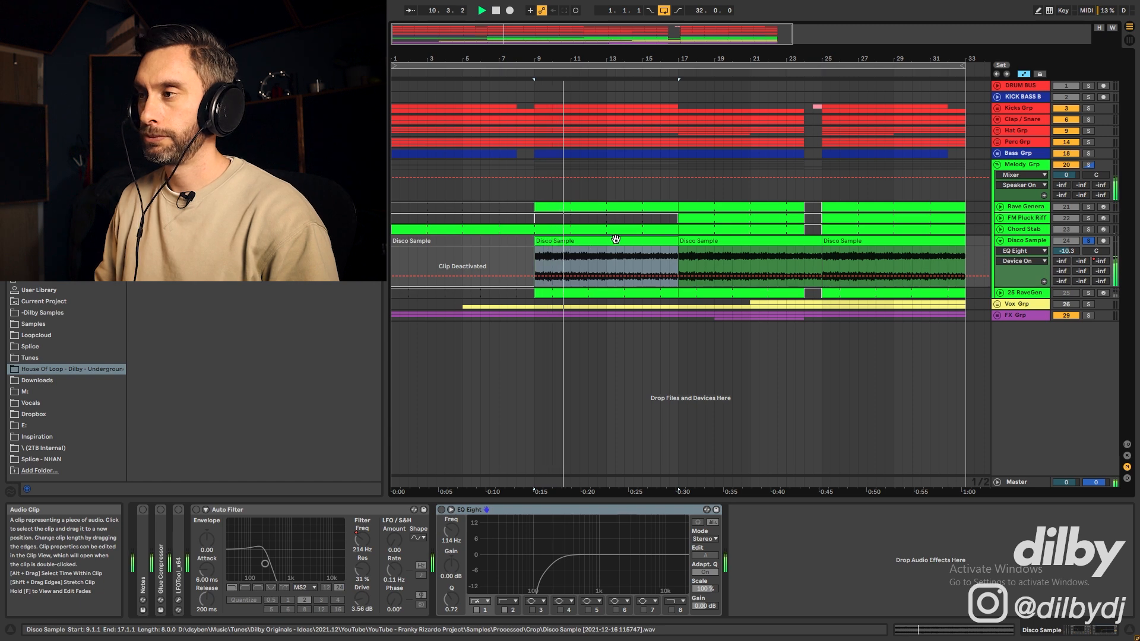
click(177, 510)
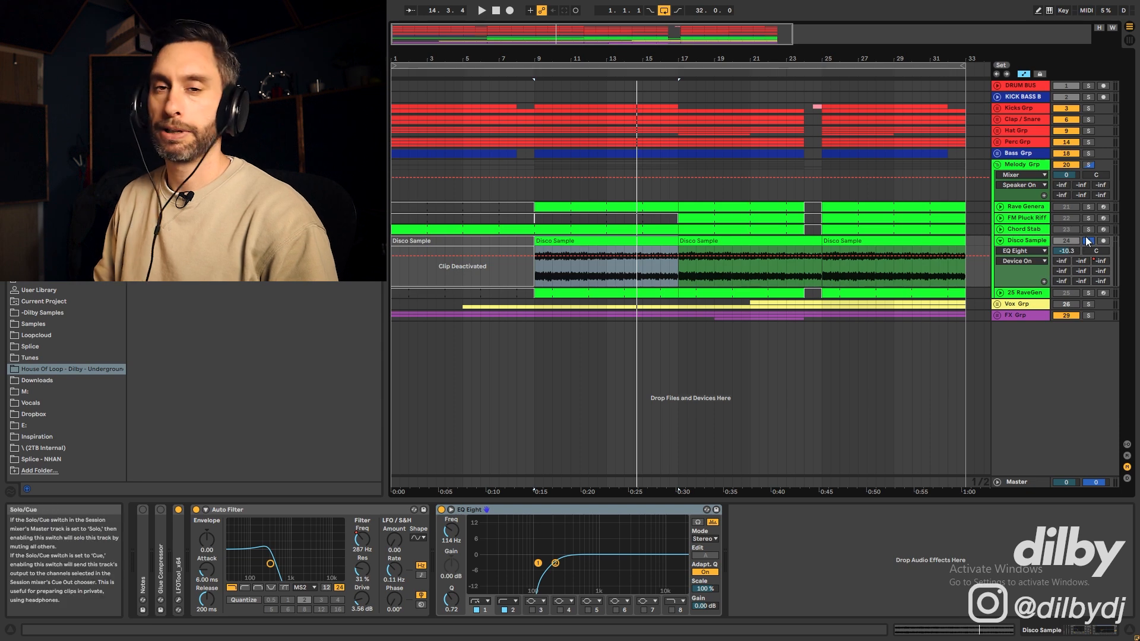
click(1088, 244)
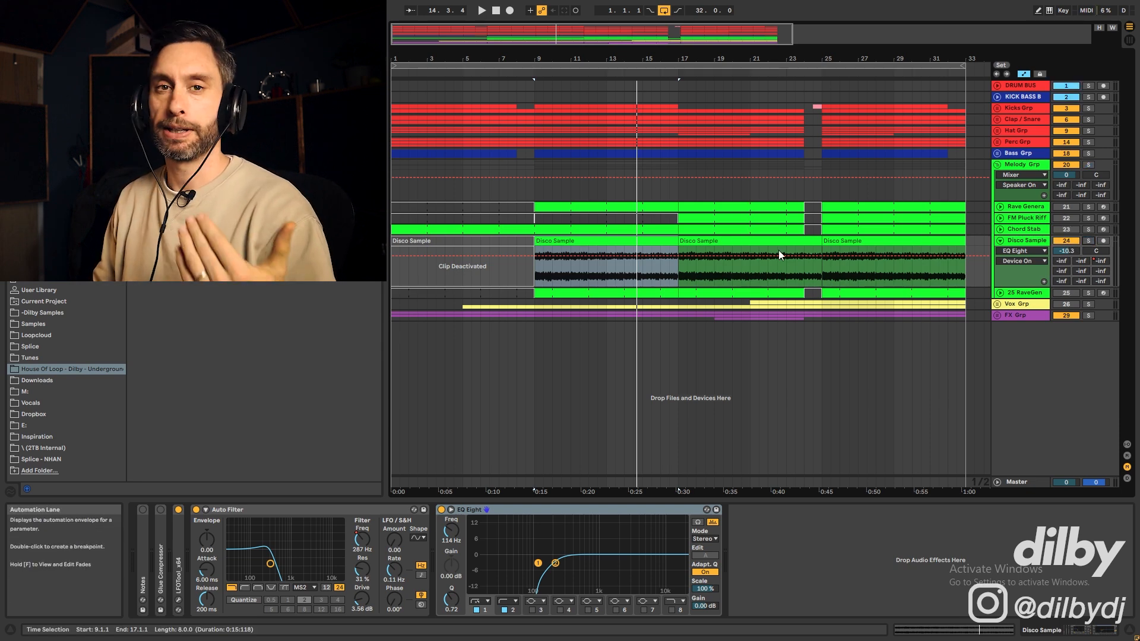
key(space)
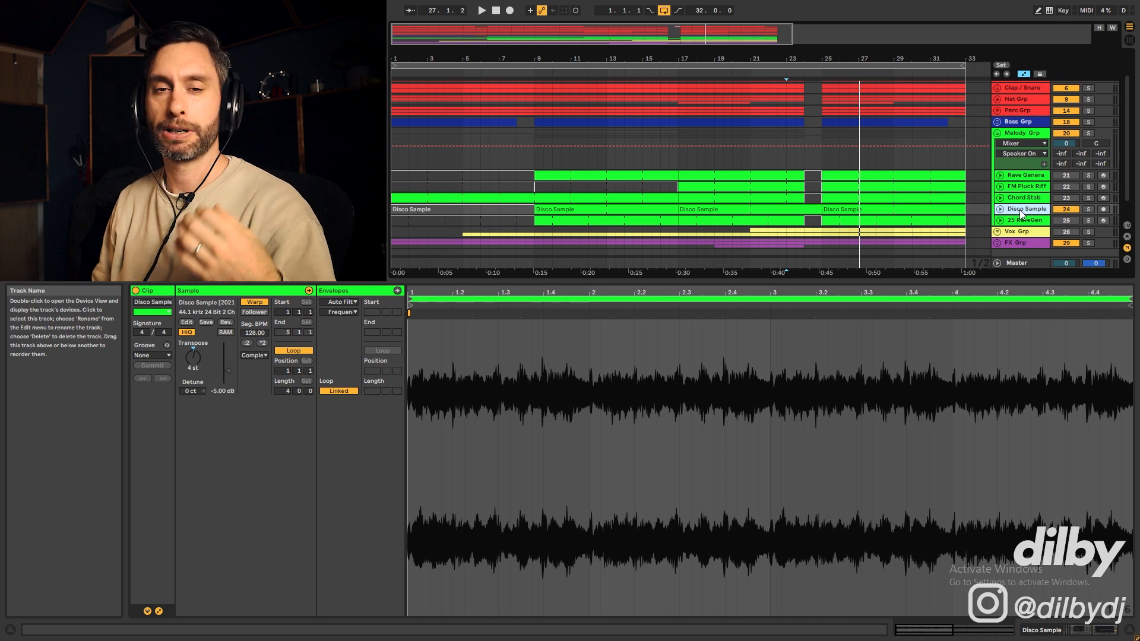
Solo the Rave Generator track and audition its MIDI clip from bar 9
click(599, 175)
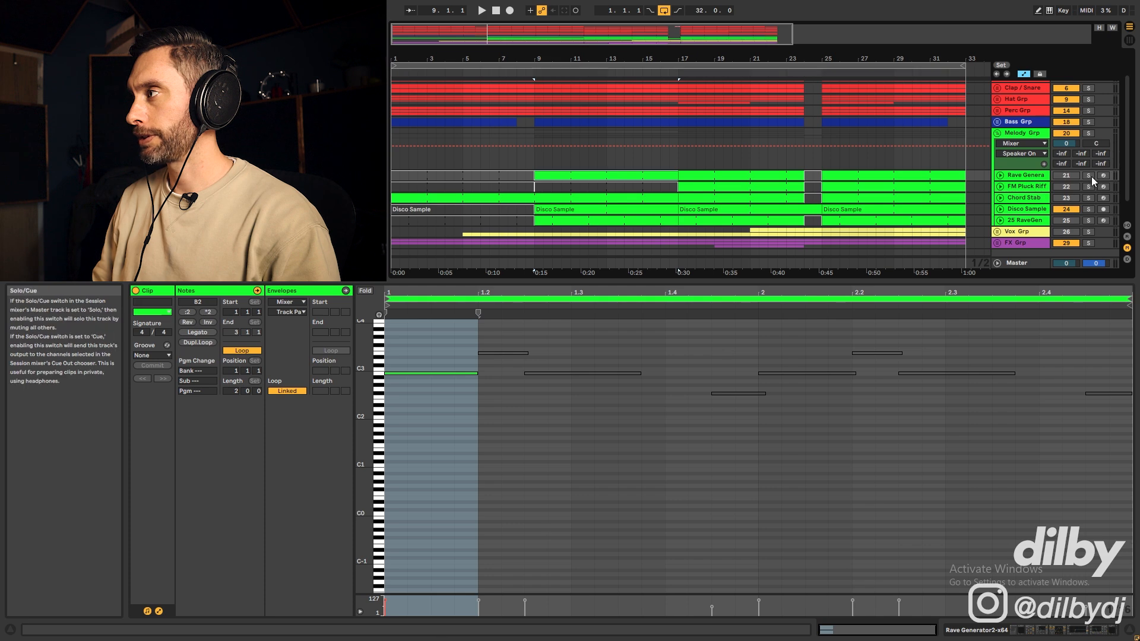
click(1089, 176)
key(space)
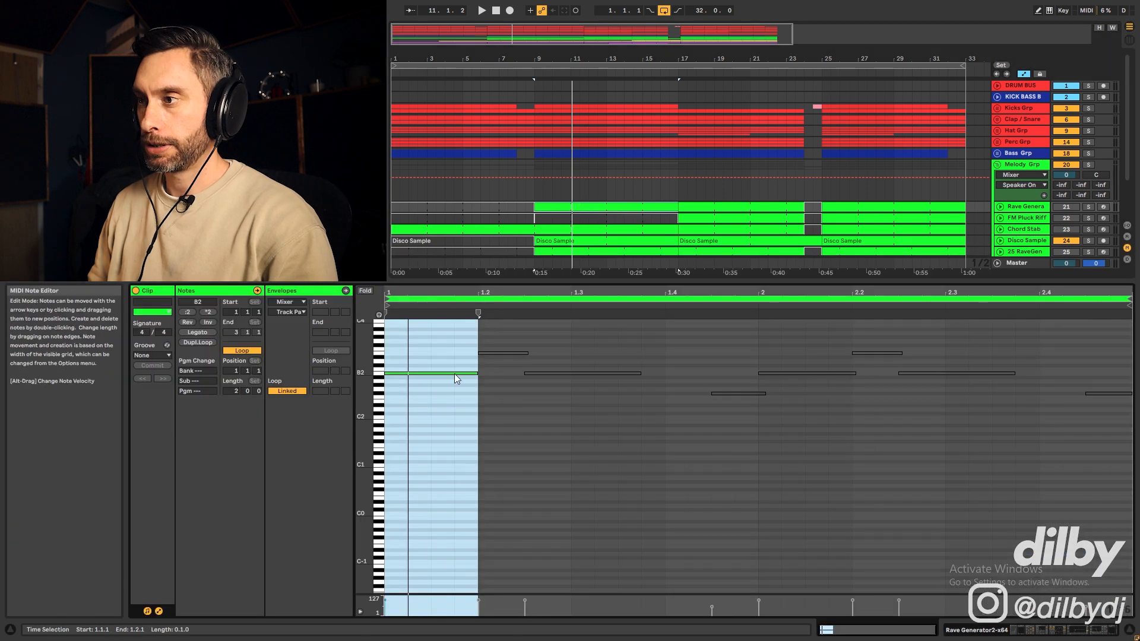
Expand the Rave Generator track and open its plug-in window, moving it over the arrangement to examine it
click(1001, 207)
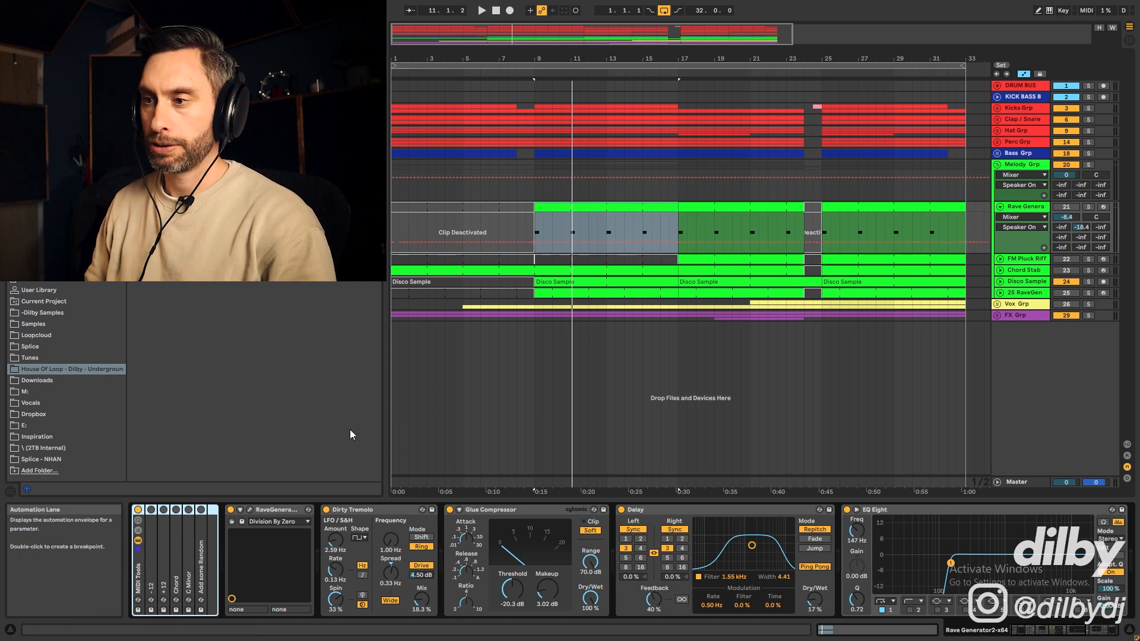
click(250, 510)
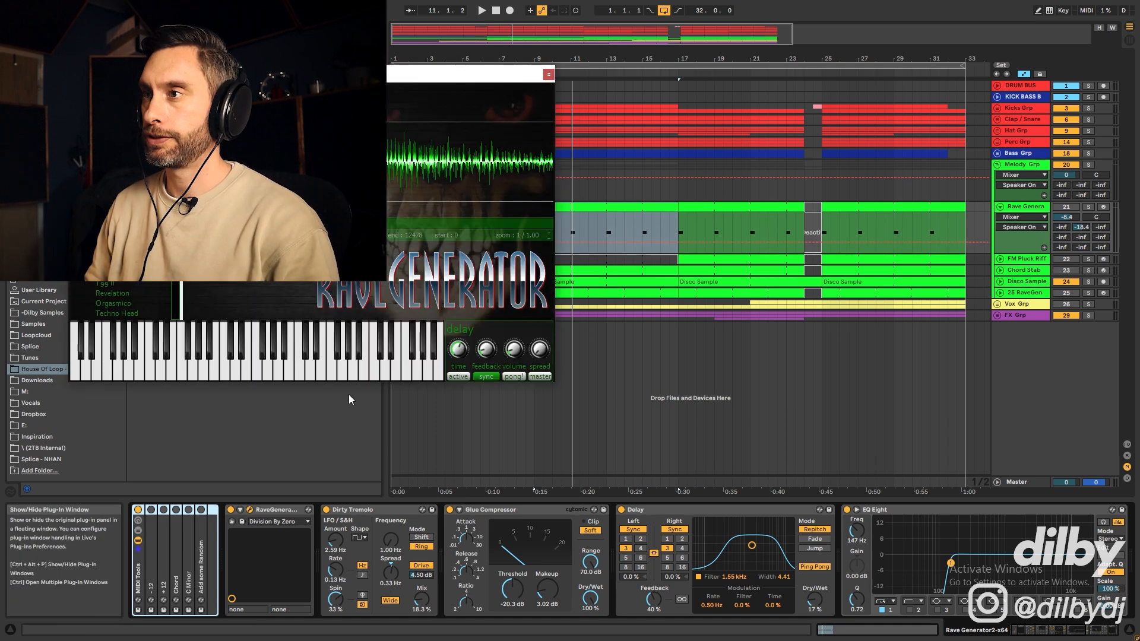
drag(493, 76, 888, 94)
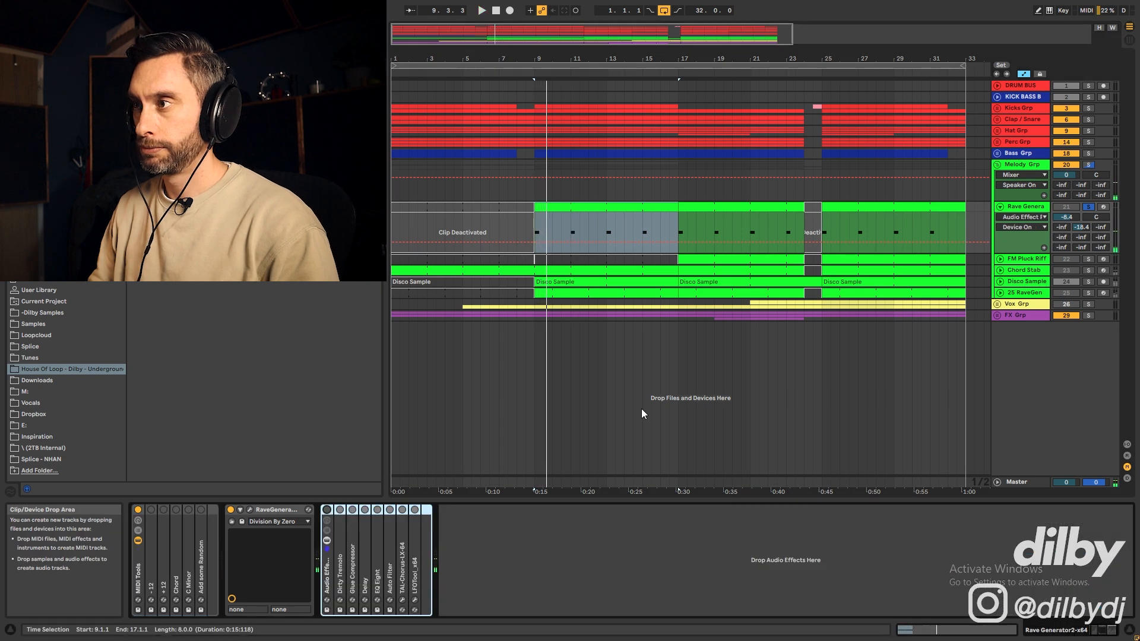
Load the RaveGenerator presets BizarreInc Piano and Inner City one after the other, auditioning each from bar 9
key(space)
click(265, 522)
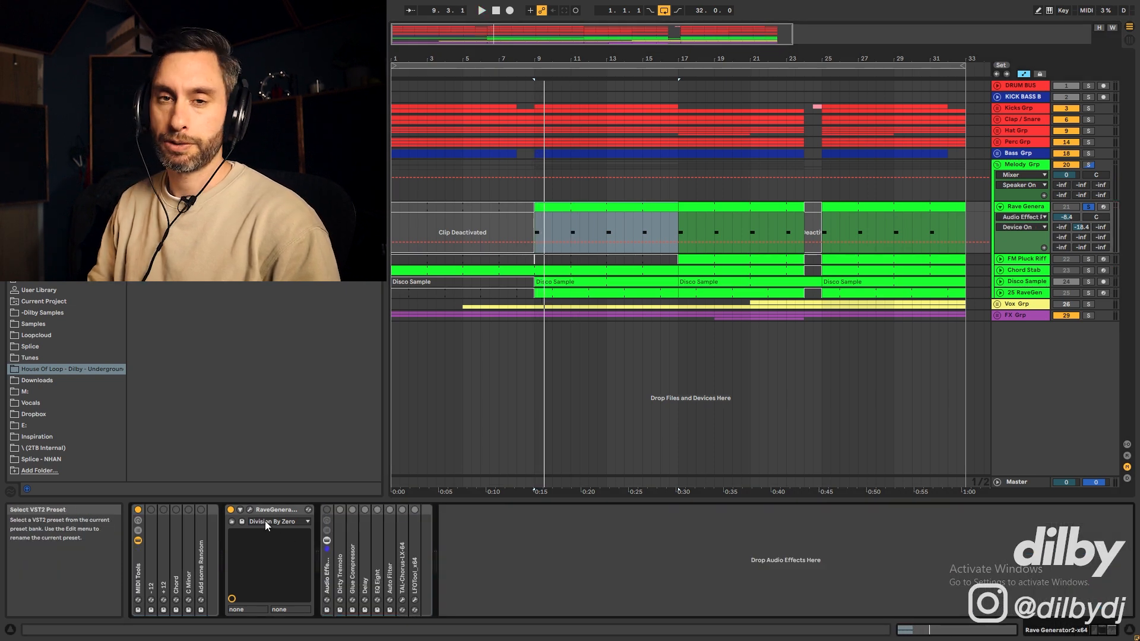
click(264, 522)
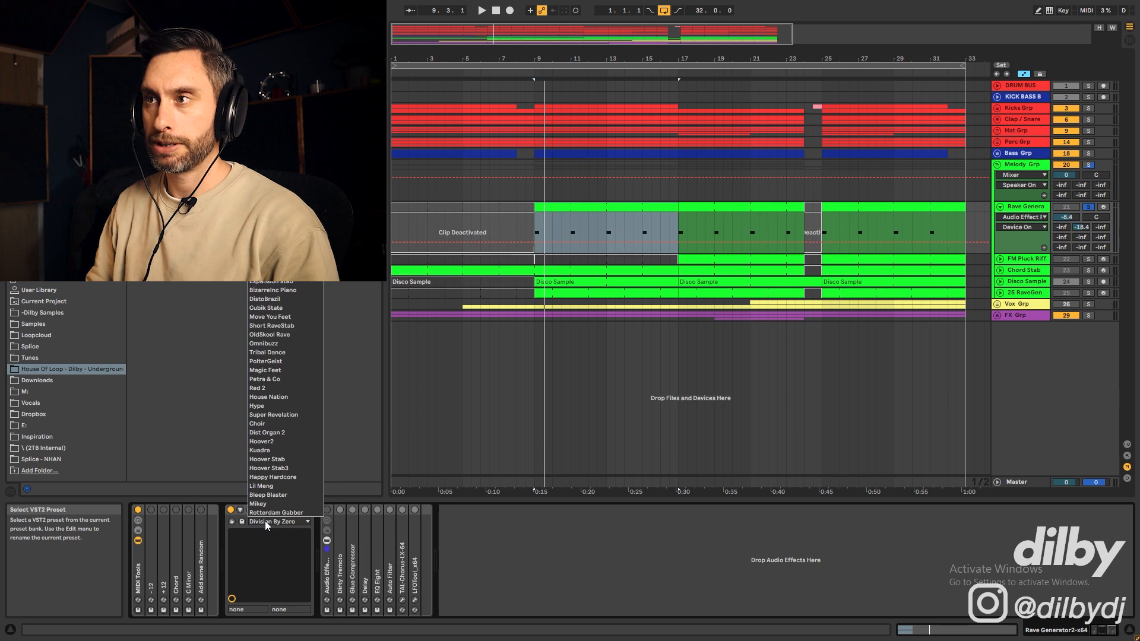
click(290, 288)
key(space)
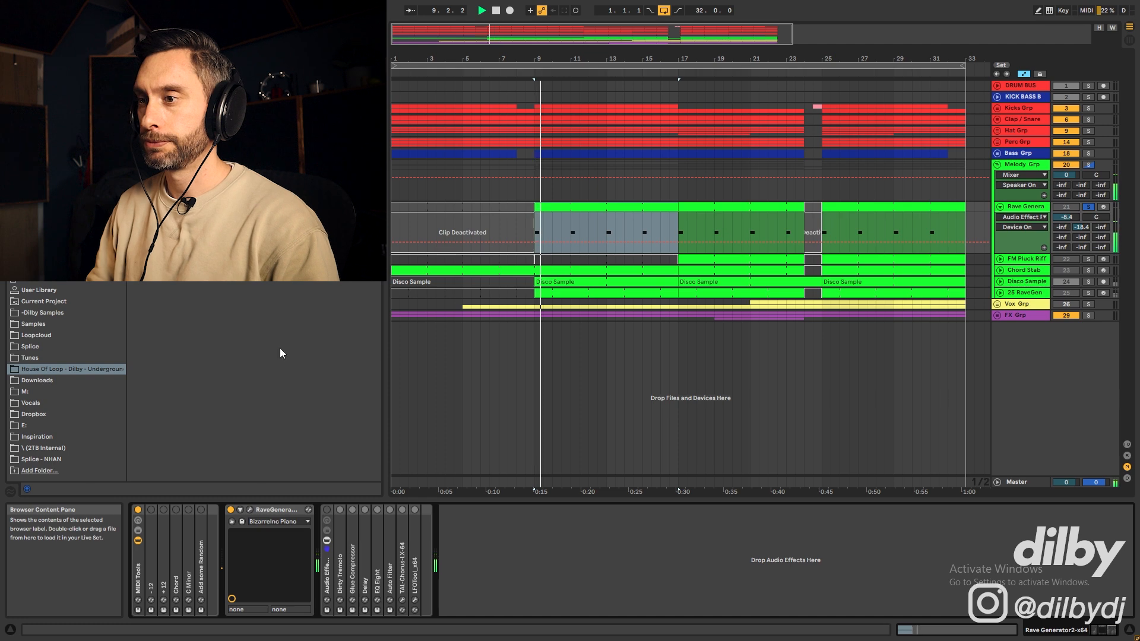
key(space)
click(258, 522)
click(279, 266)
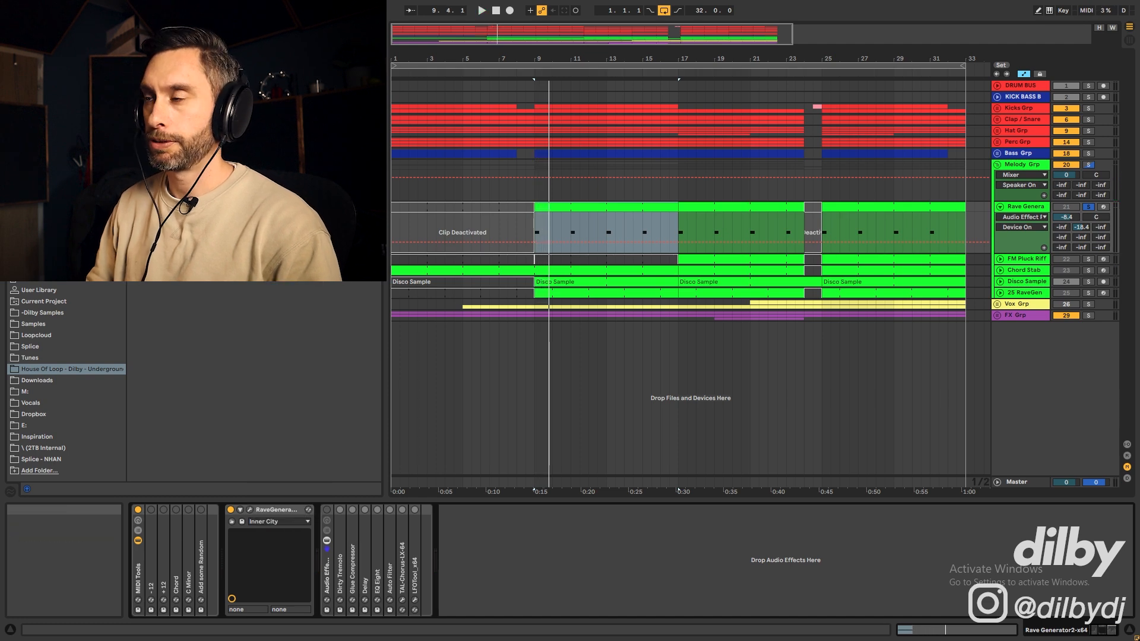
key(space)
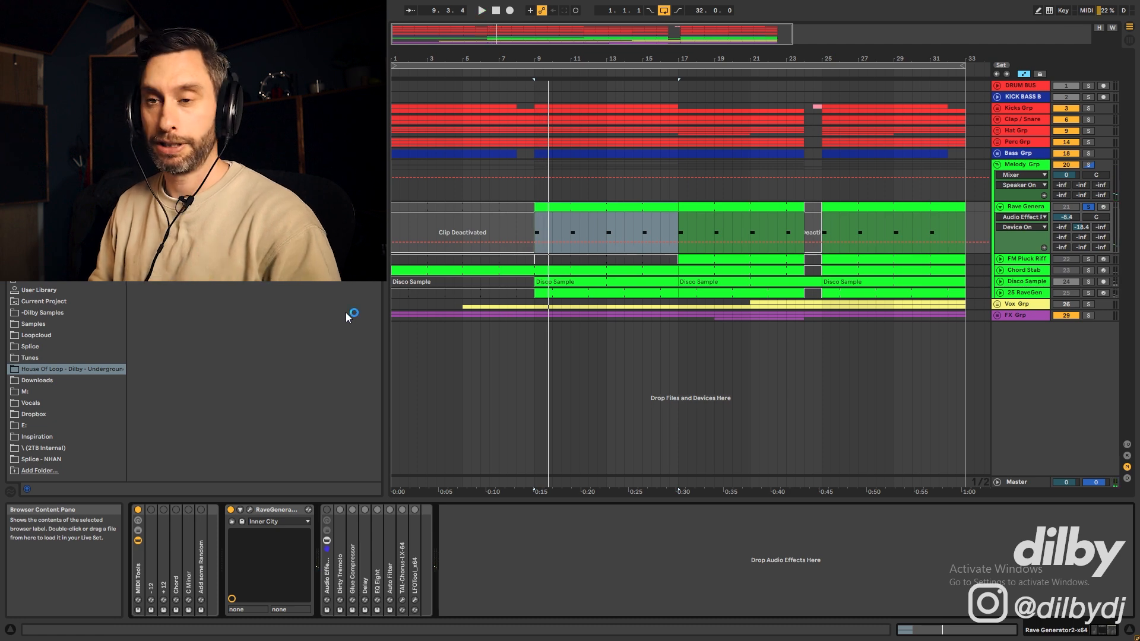
Load the OldSkool Rave and Belgian Rave presets in RaveGenerator, auditioning each from bar 9
click(284, 521)
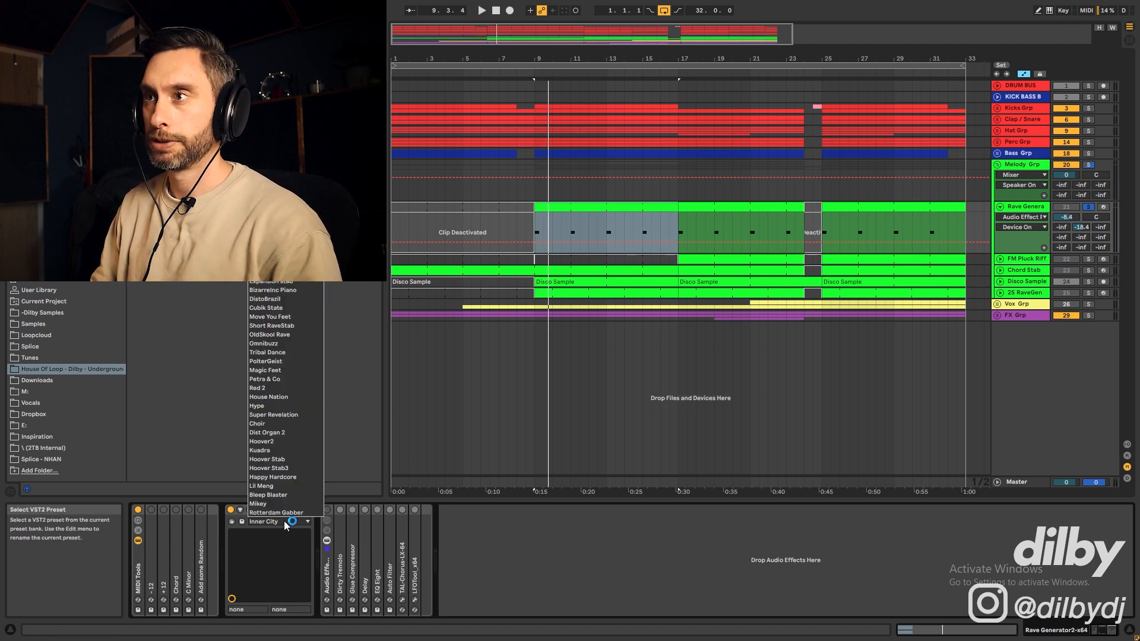
click(275, 336)
key(space)
key(space)
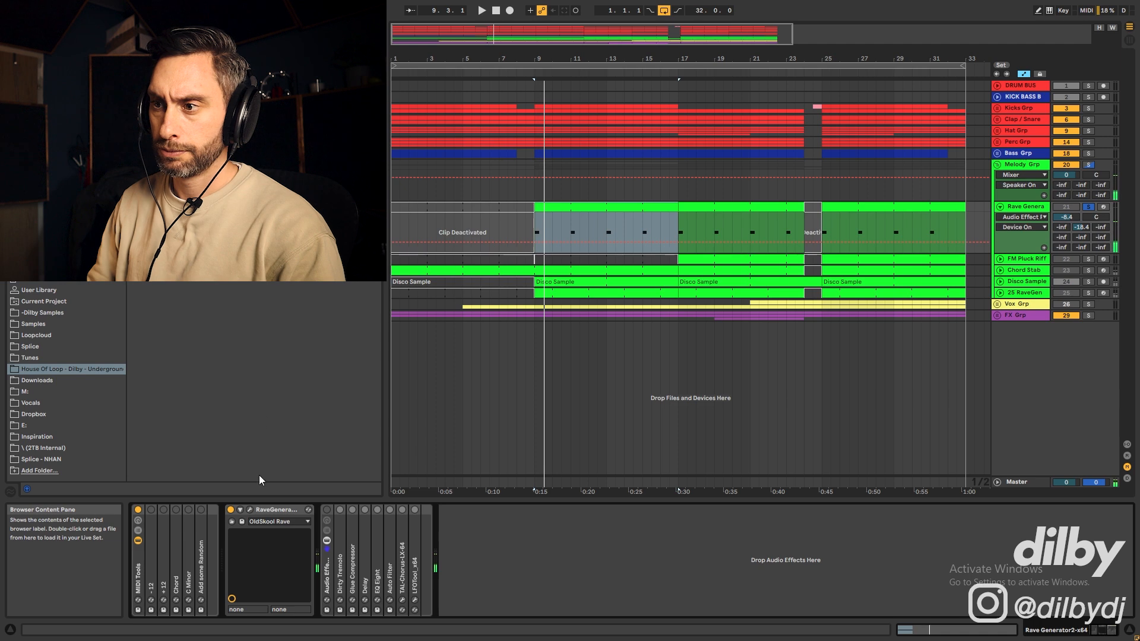
click(282, 521)
click(279, 268)
key(space)
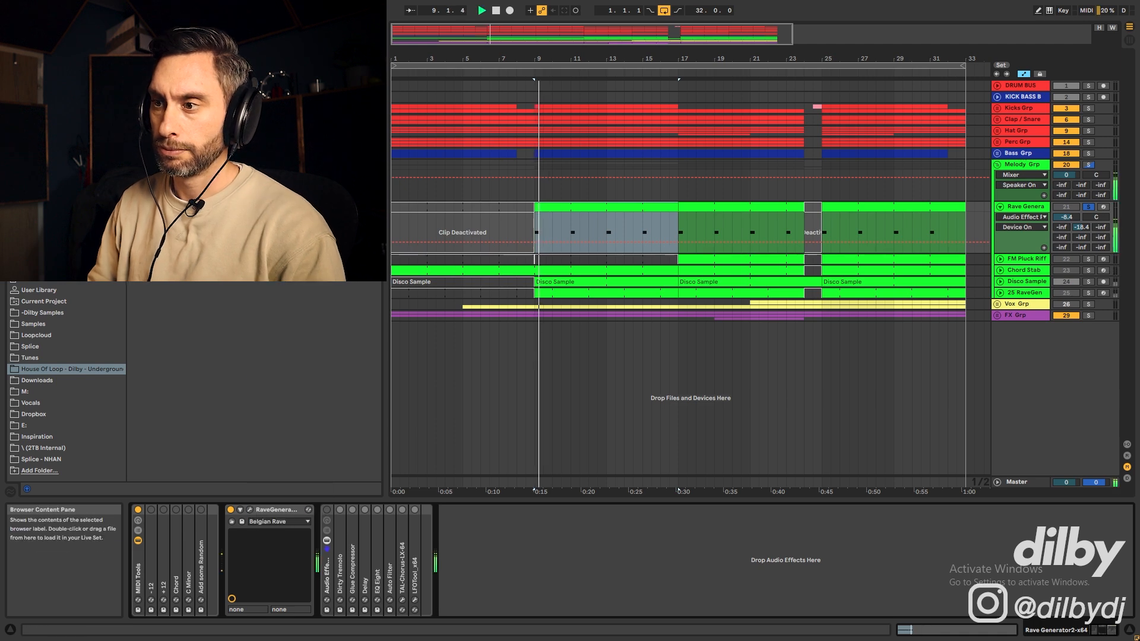
click(279, 521)
key(space)
Load RaveGenerator's HOOVER preset and audition it from bar 9
click(283, 521)
click(279, 261)
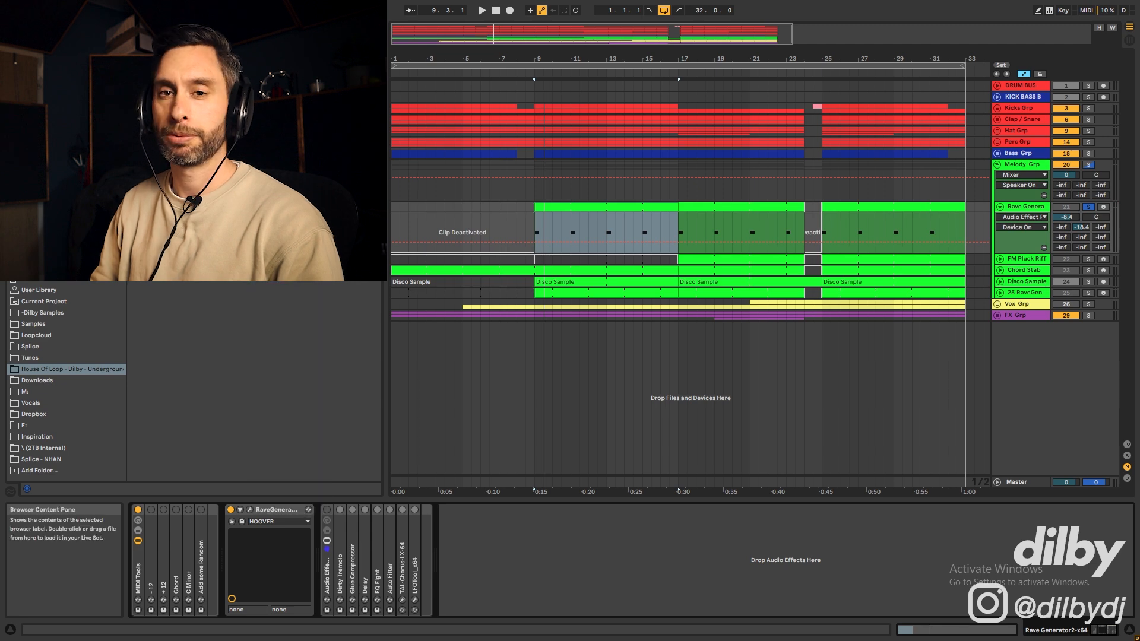
key(space)
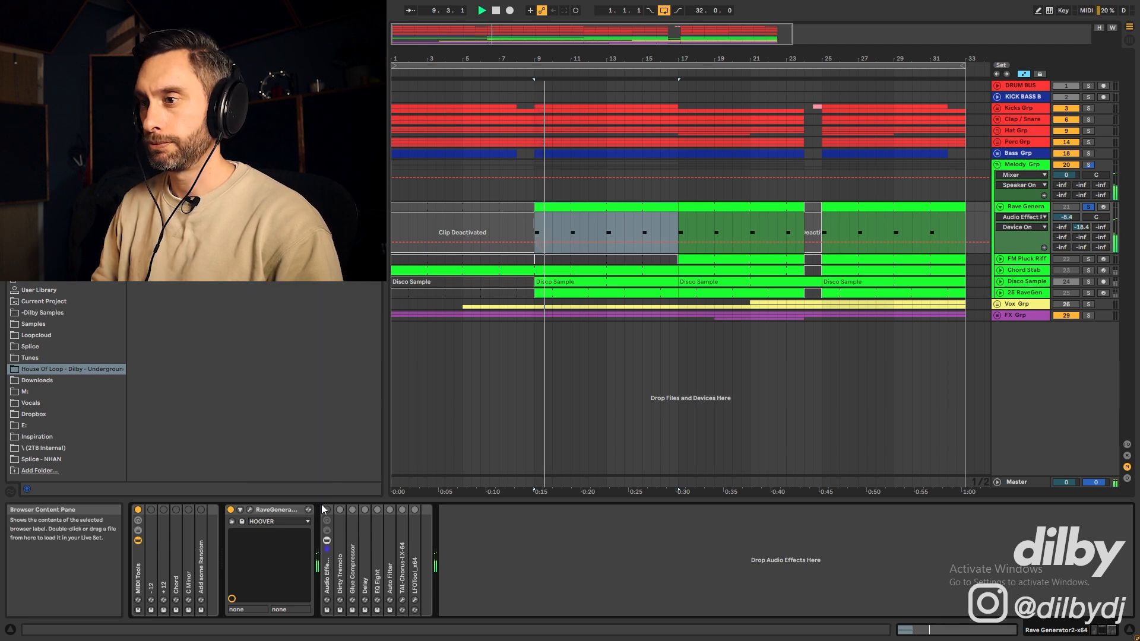
Restore RaveGenerator's Division By Zero preset and unfold the Dirty Tremolo device in the audio effect rack
click(282, 522)
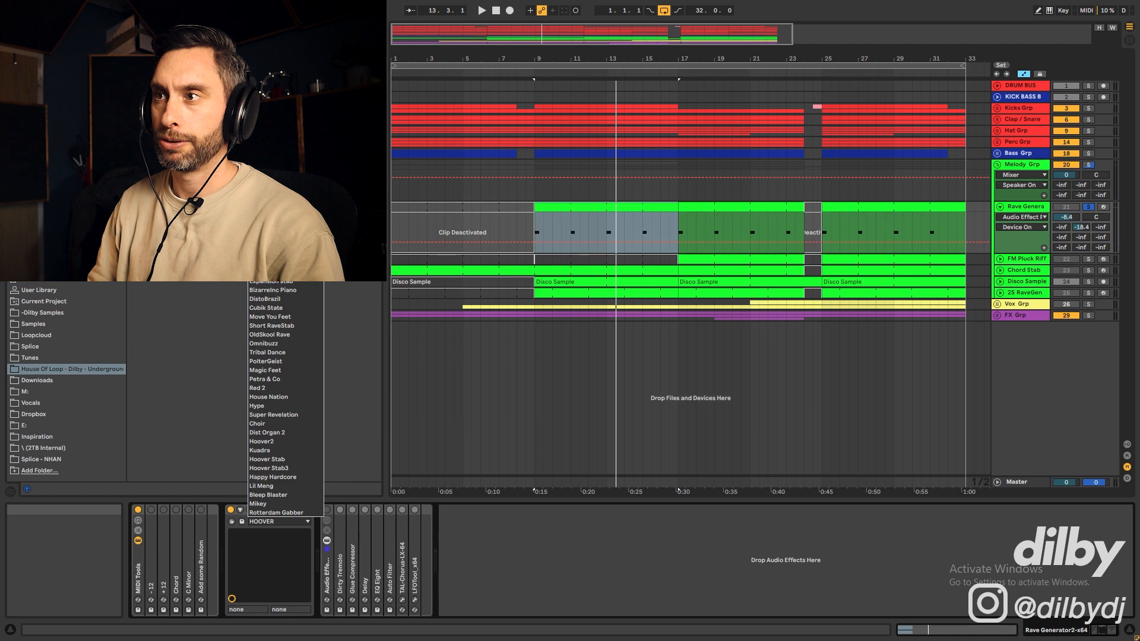
click(274, 256)
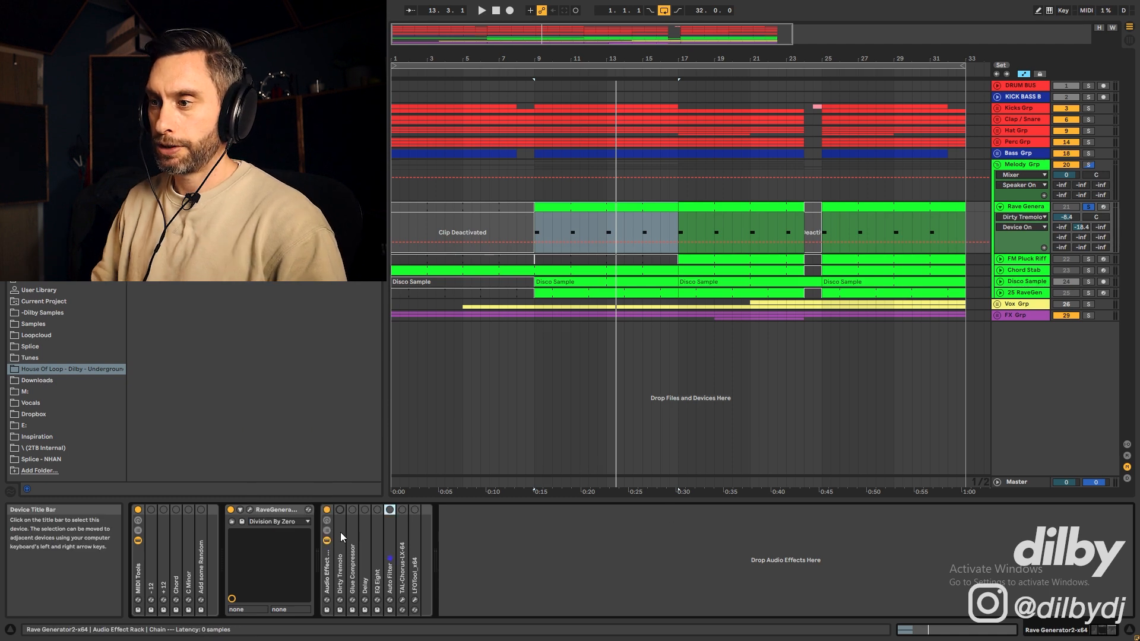
double_click(342, 537)
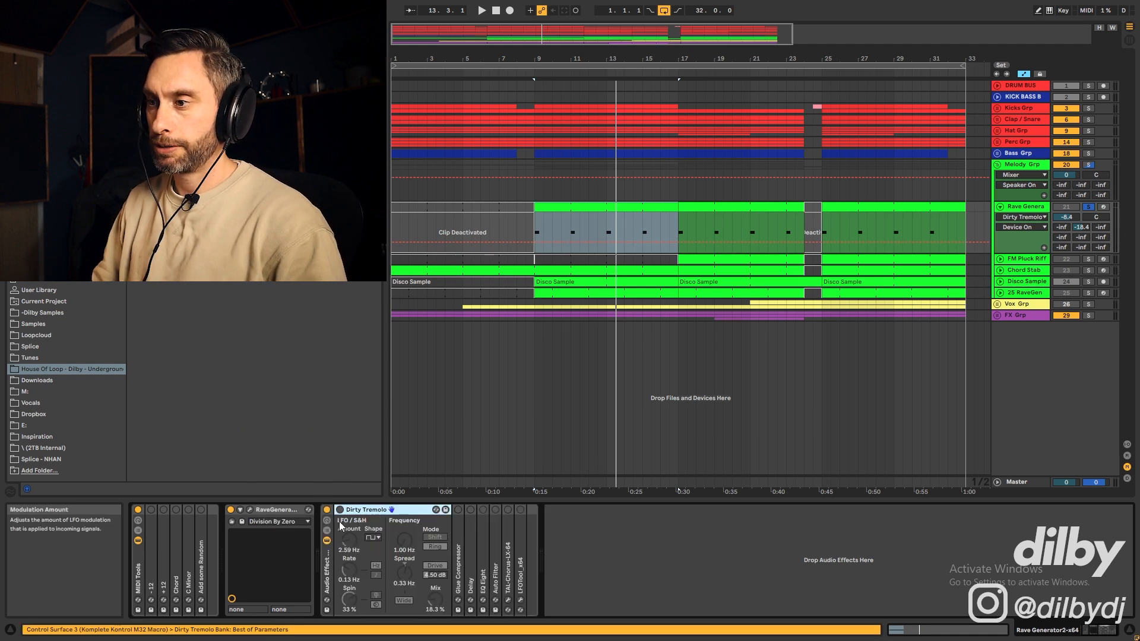
Switch on the Dirty Tremolo device and audition the Rave Generator riff from bar 9 with and without it
click(341, 510)
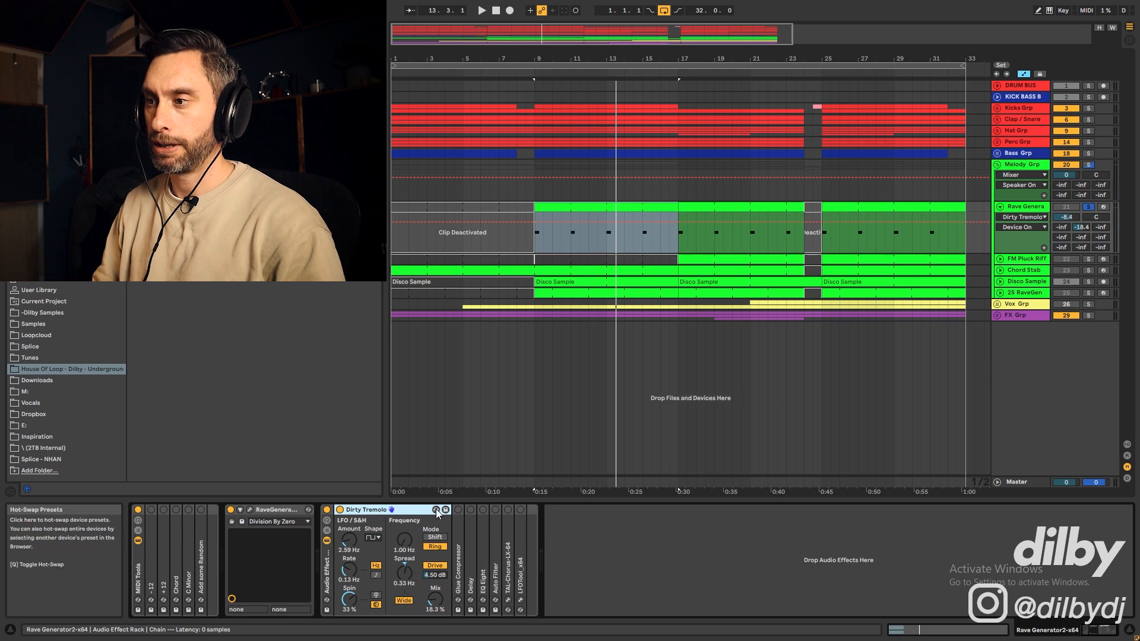
key(space)
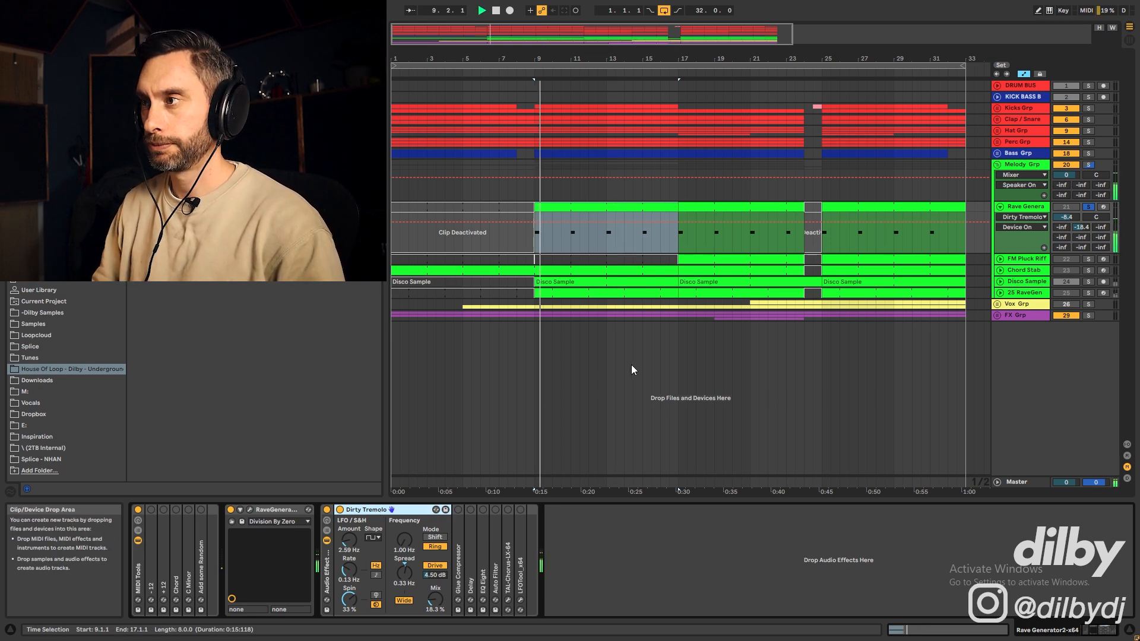
click(340, 510)
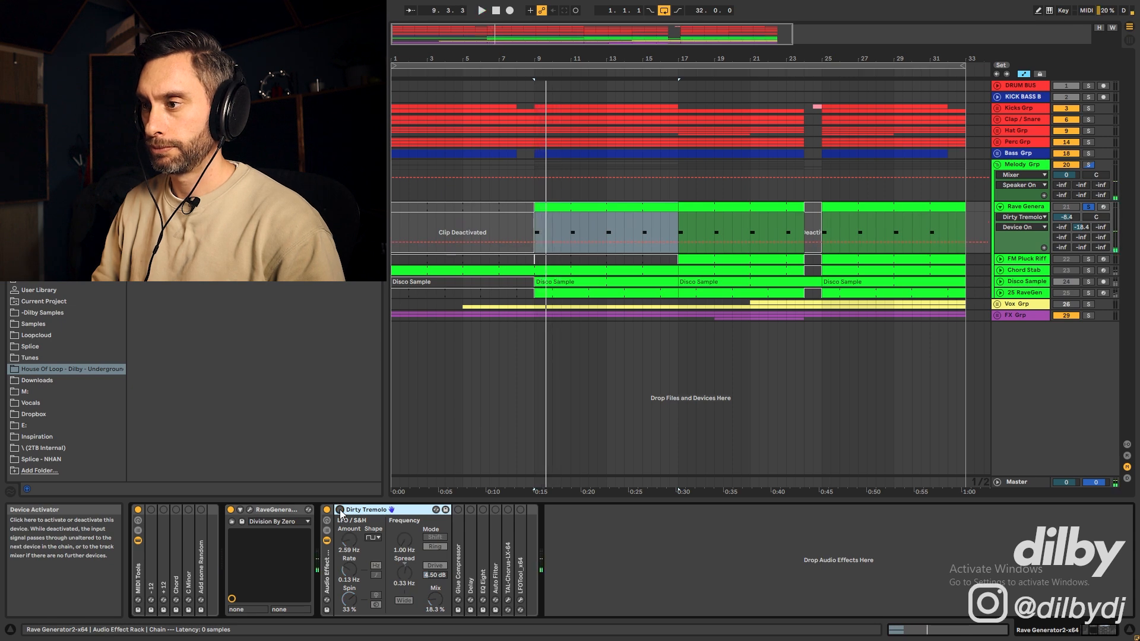
click(340, 510)
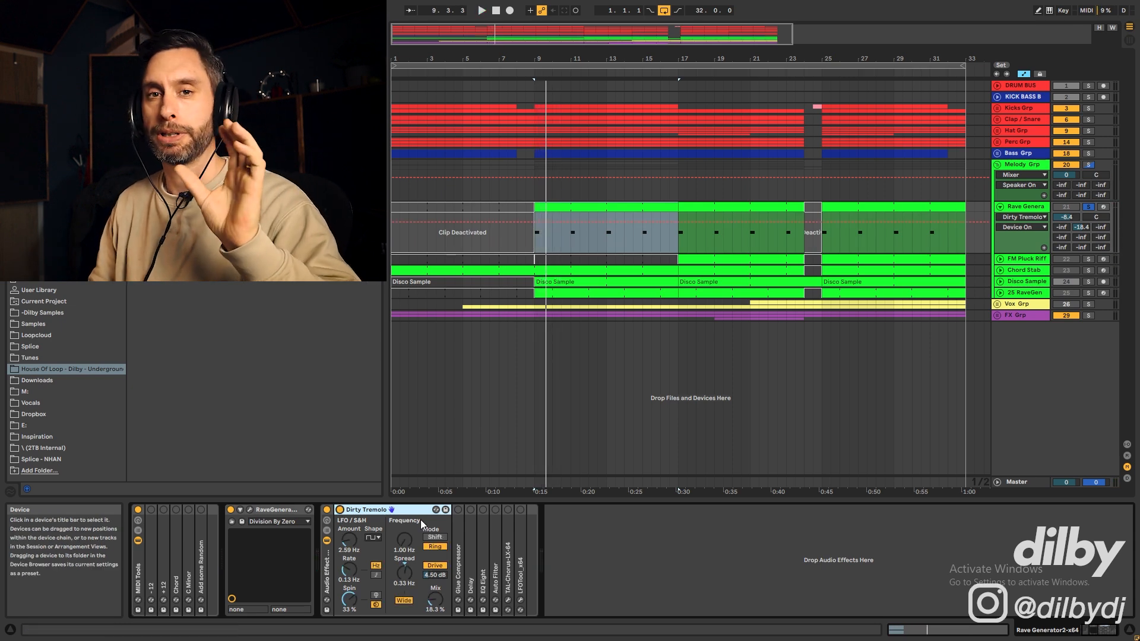
Unfold the Glue Compressor and Delay devices, auditioning the Rave Generator riff from bar 9 after each
double_click(458, 517)
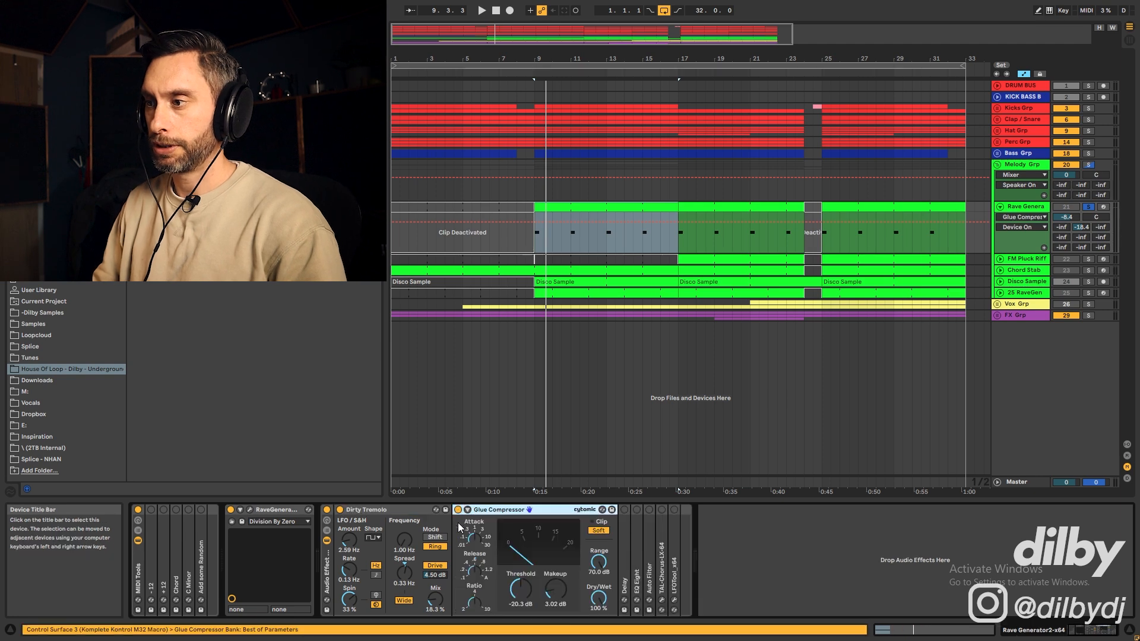
key(space)
key(space)
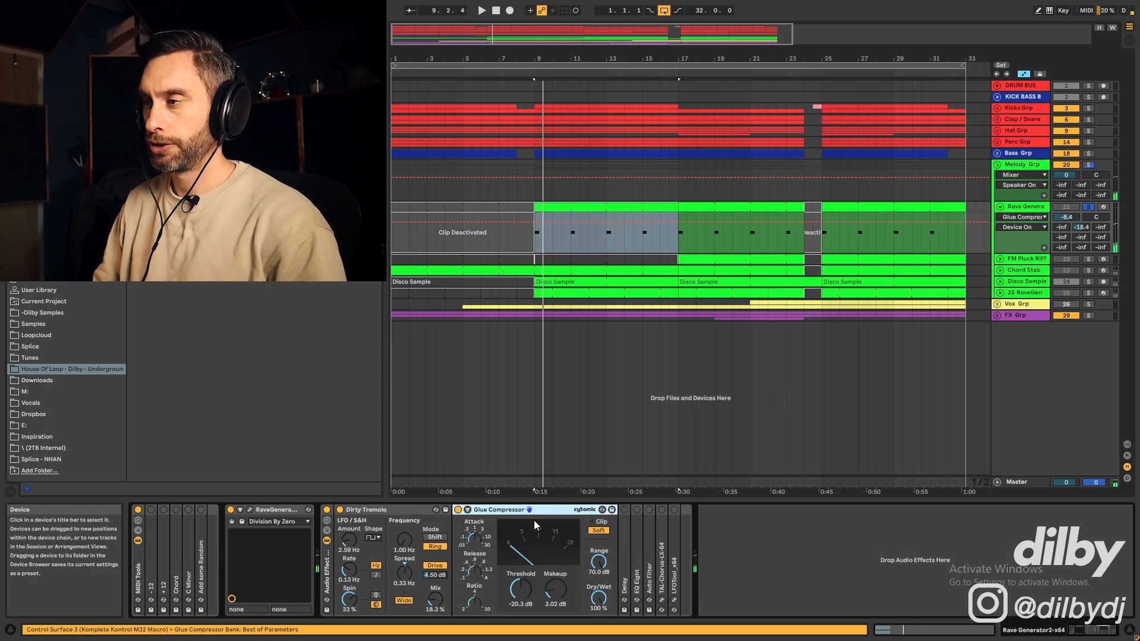
double_click(626, 512)
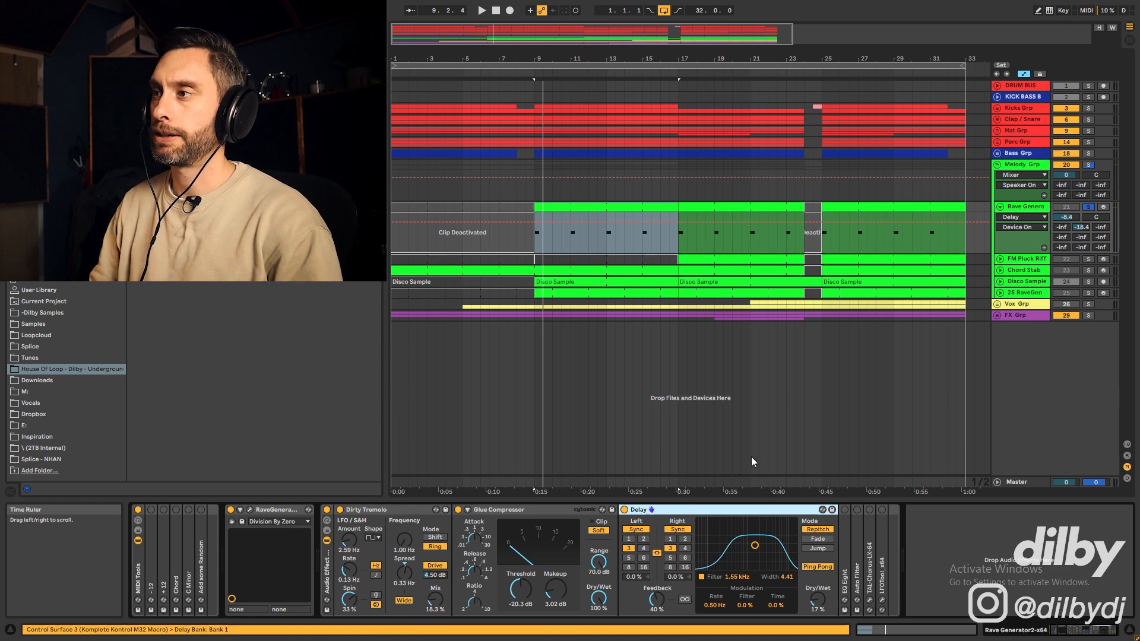
key(space)
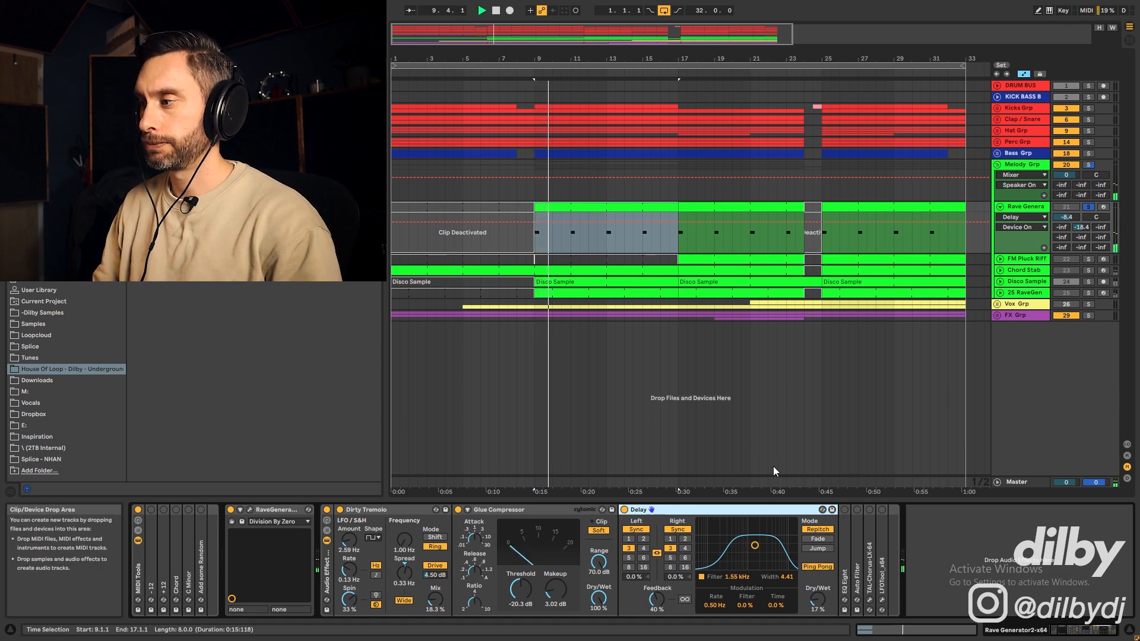
Unfold the EQ Eight and the remaining devices through LFOTool, auditioning the riff through the EQ and Auto Filter
double_click(845, 570)
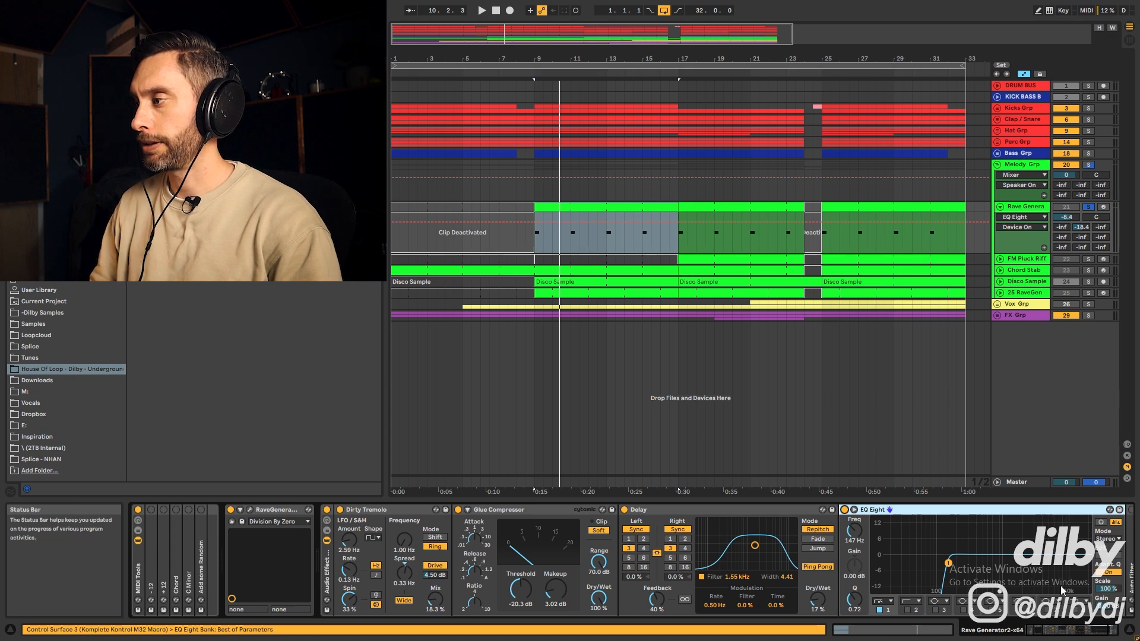
key(space)
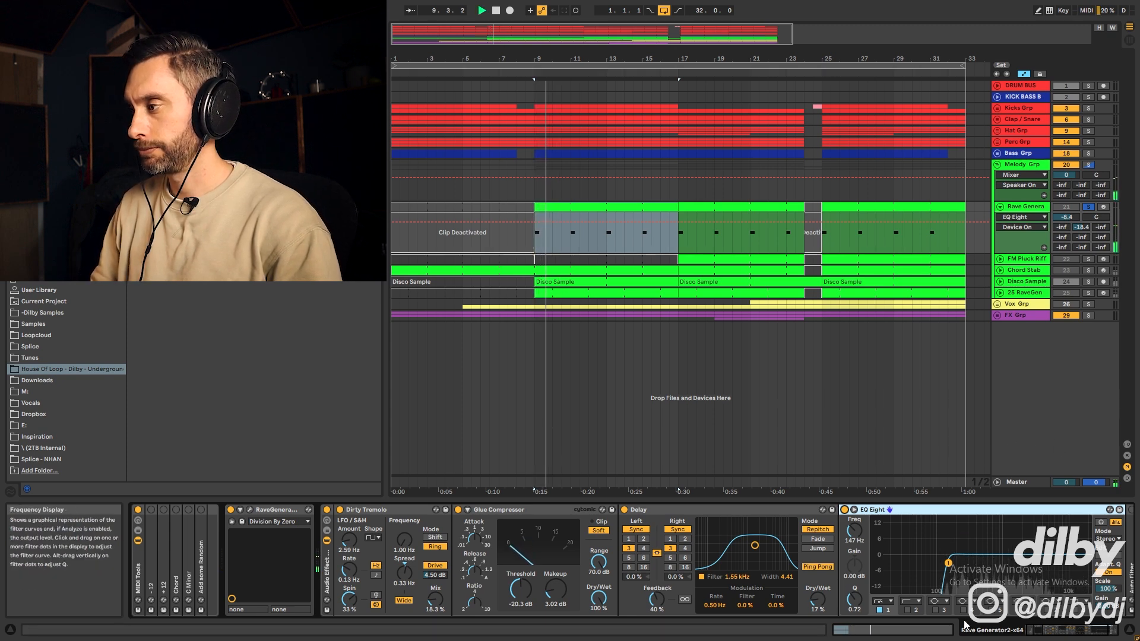
click(1066, 637)
click(1029, 551)
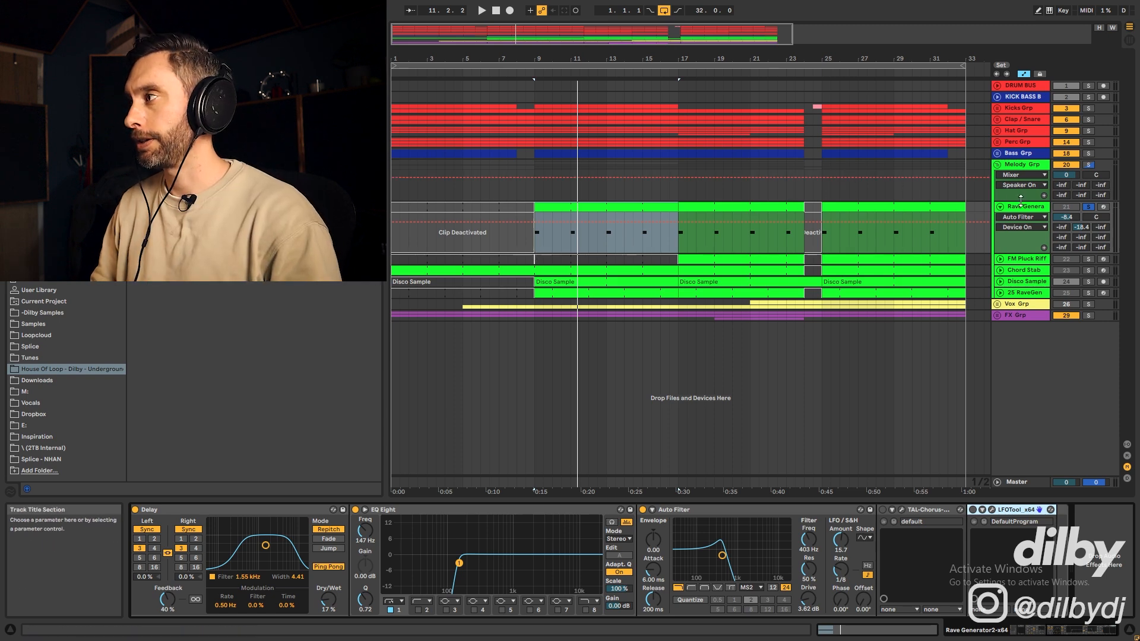
key(space)
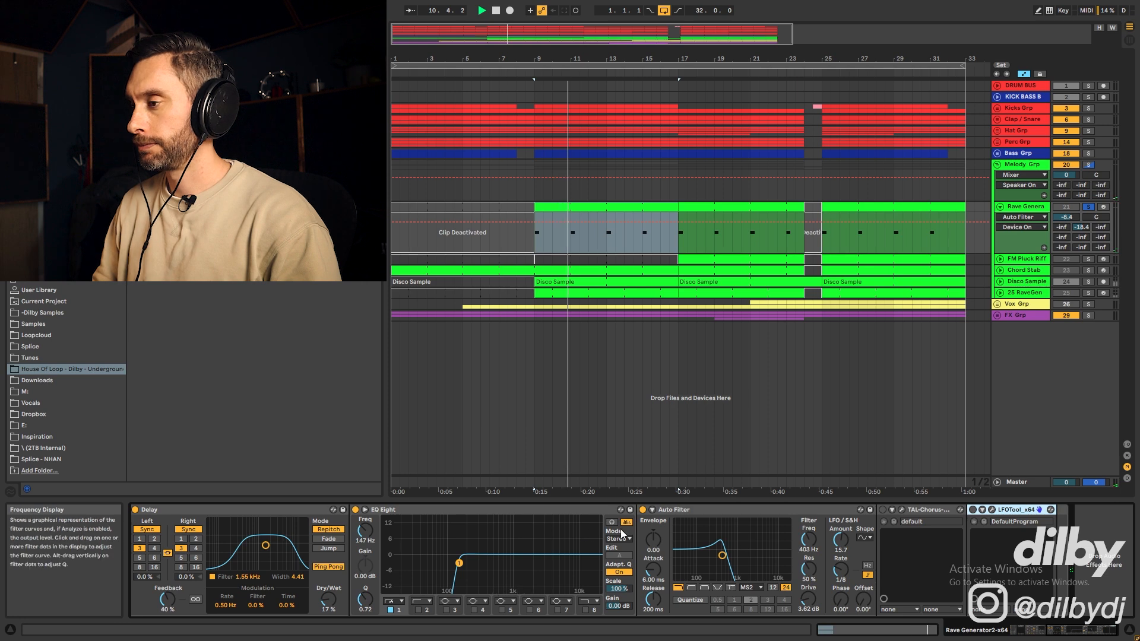
key(space)
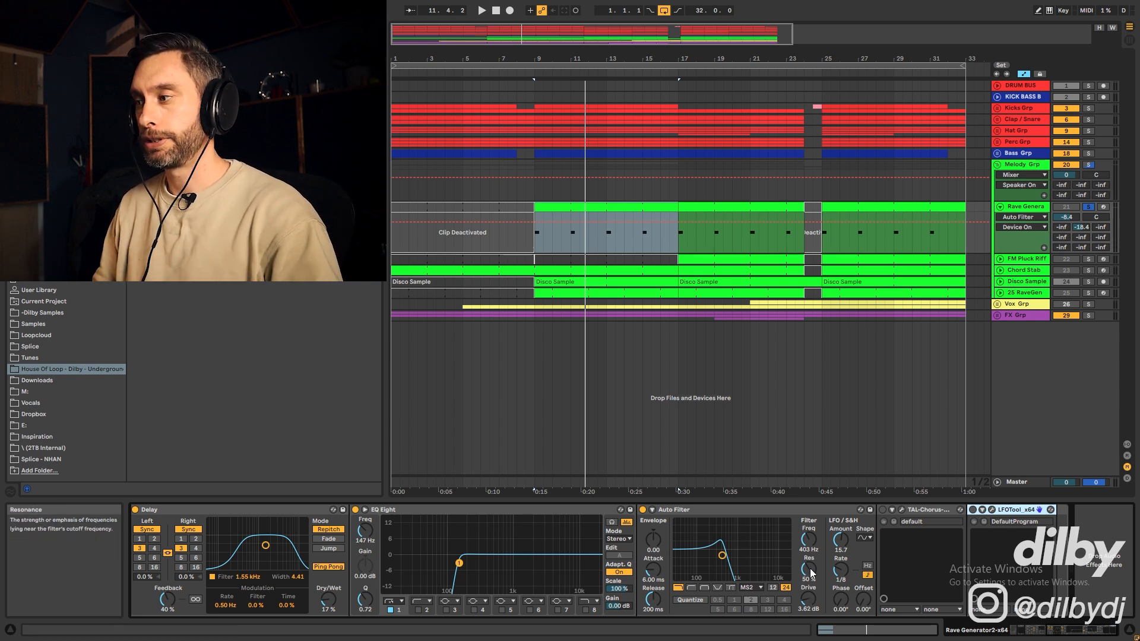
Audition the riff with the Auto Filter's resonance lowered to 0% and returned to 50%
drag(812, 570, 808, 574)
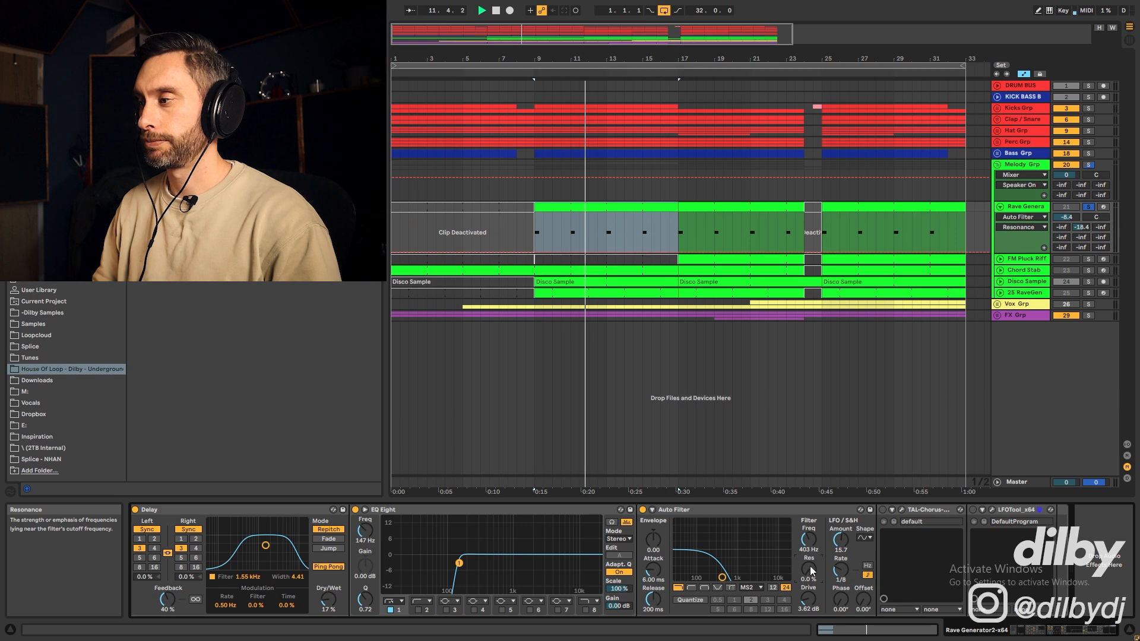
key(space)
drag(809, 574, 810, 549)
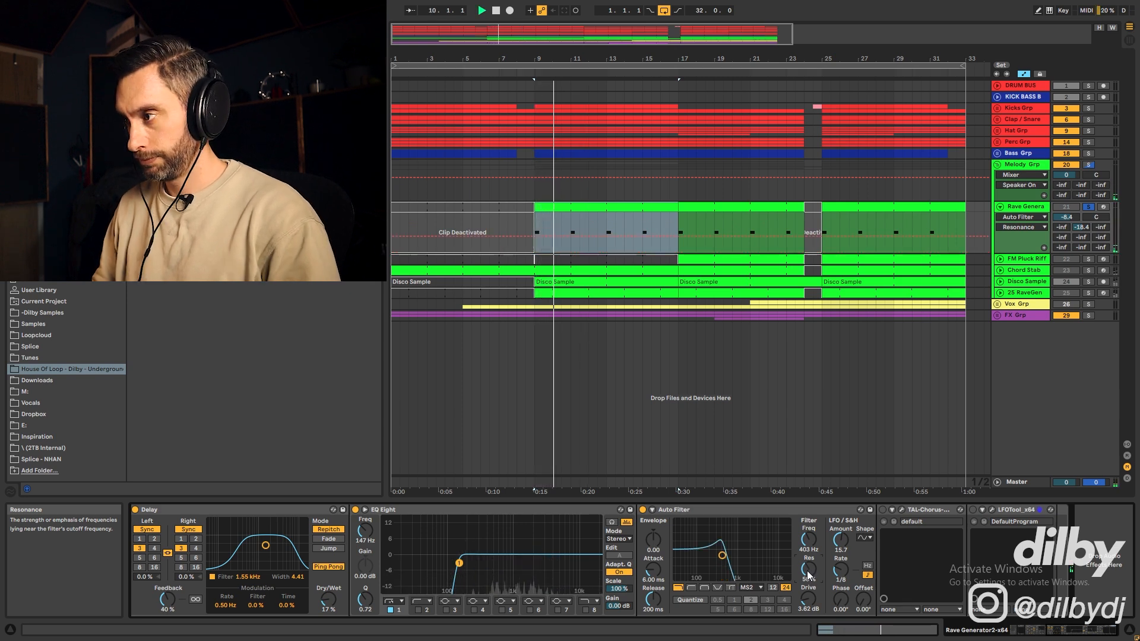
Switch on TAL-Chorus-LX and LFOTool, and bring their plug-in windows into view while auditioning the riff from bar 9
click(882, 510)
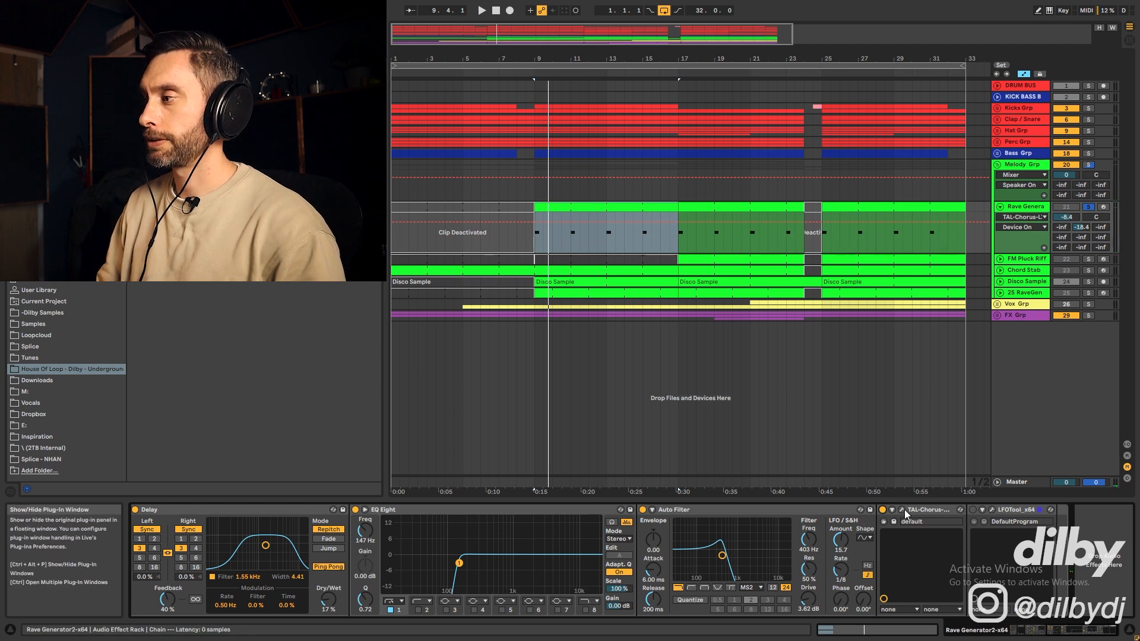
drag(250, 101, 780, 190)
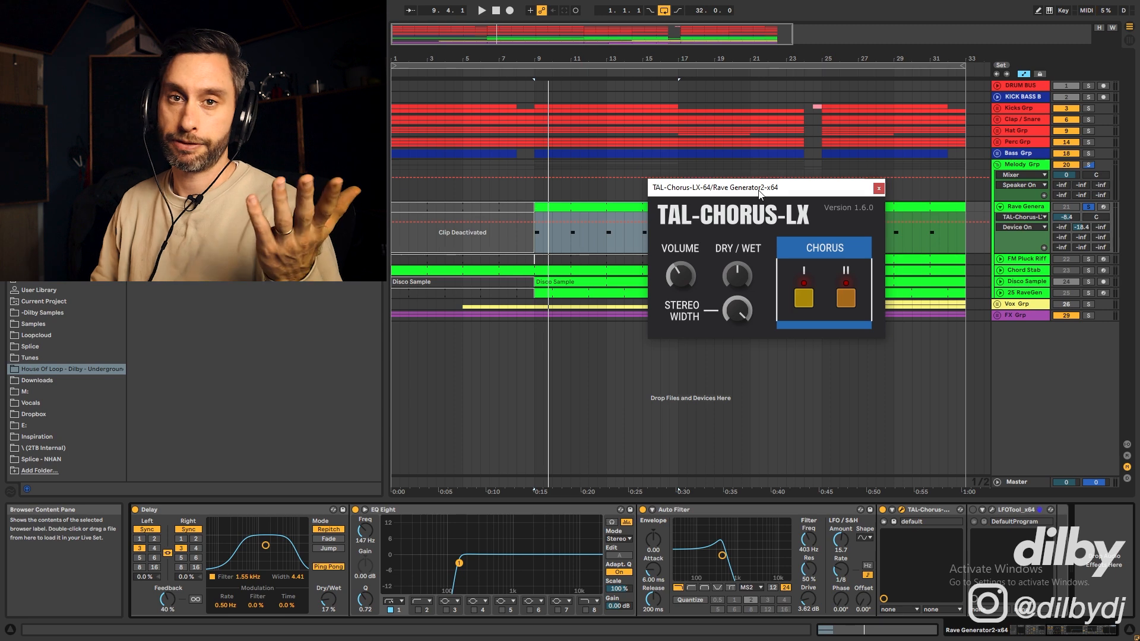
key(space)
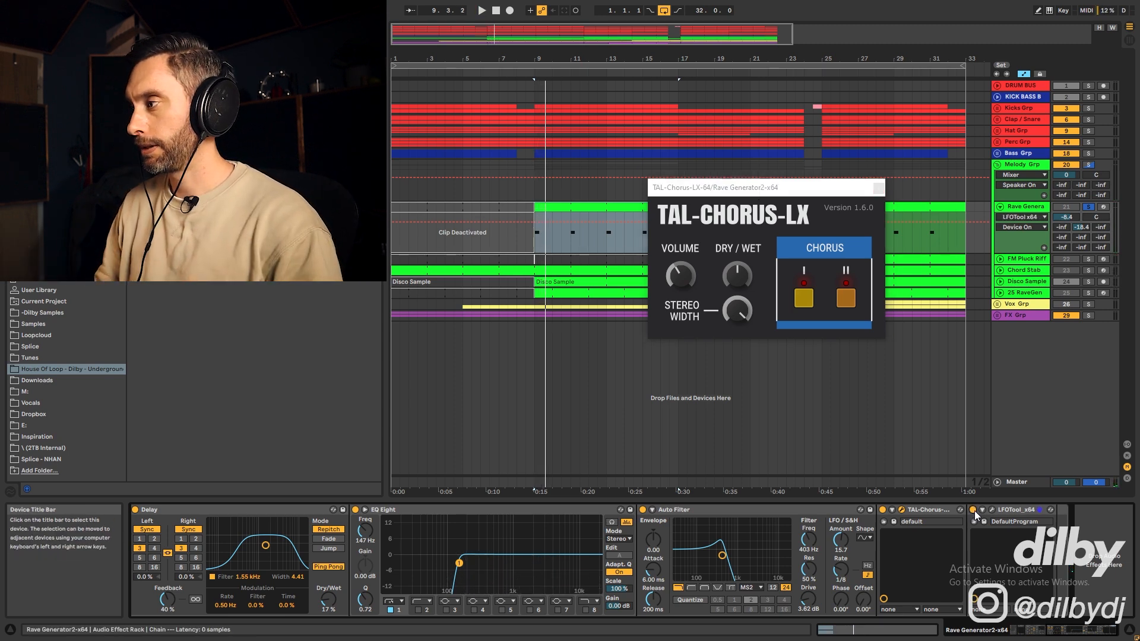
click(992, 509)
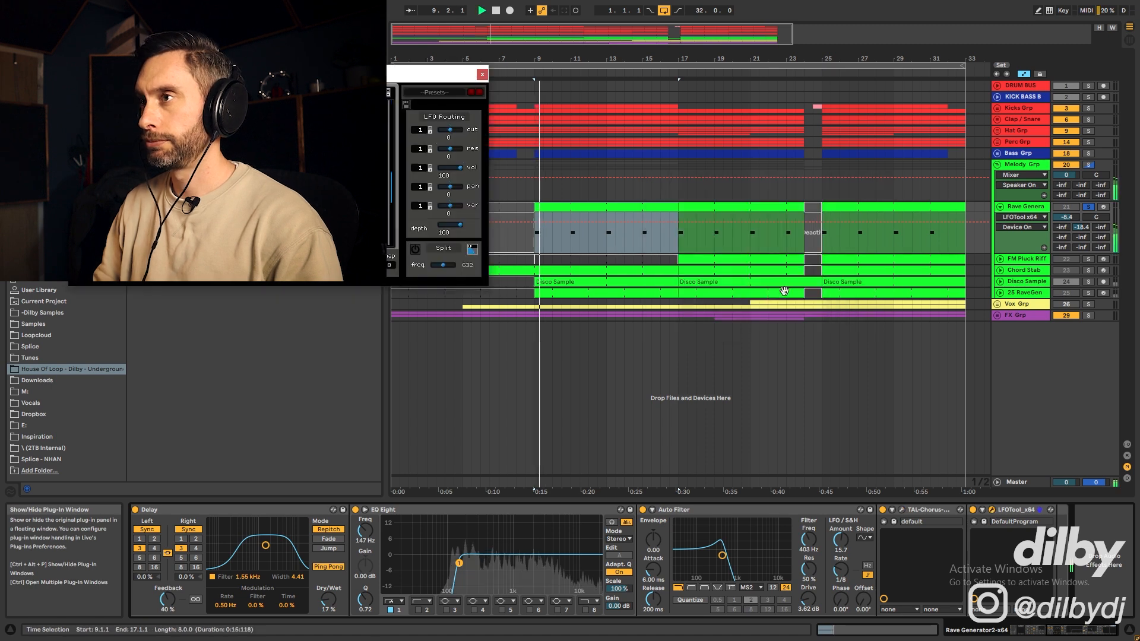
drag(440, 76, 853, 185)
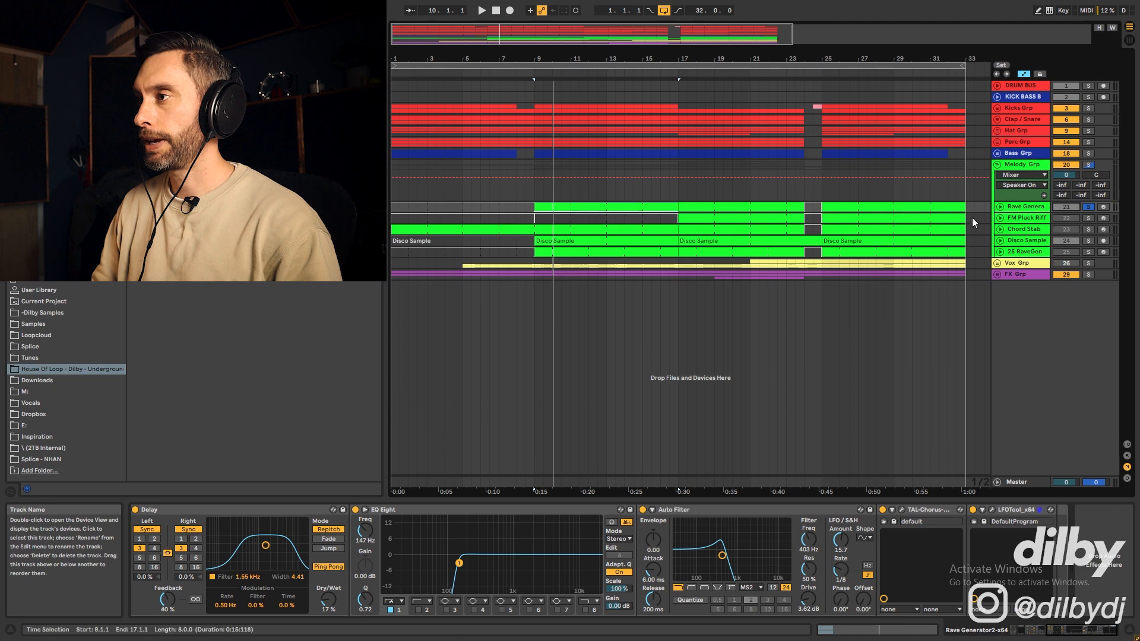
Solo the Chord Stab track and audition it from bar 9
click(663, 229)
click(1086, 230)
double_click(529, 231)
click(532, 234)
key(space)
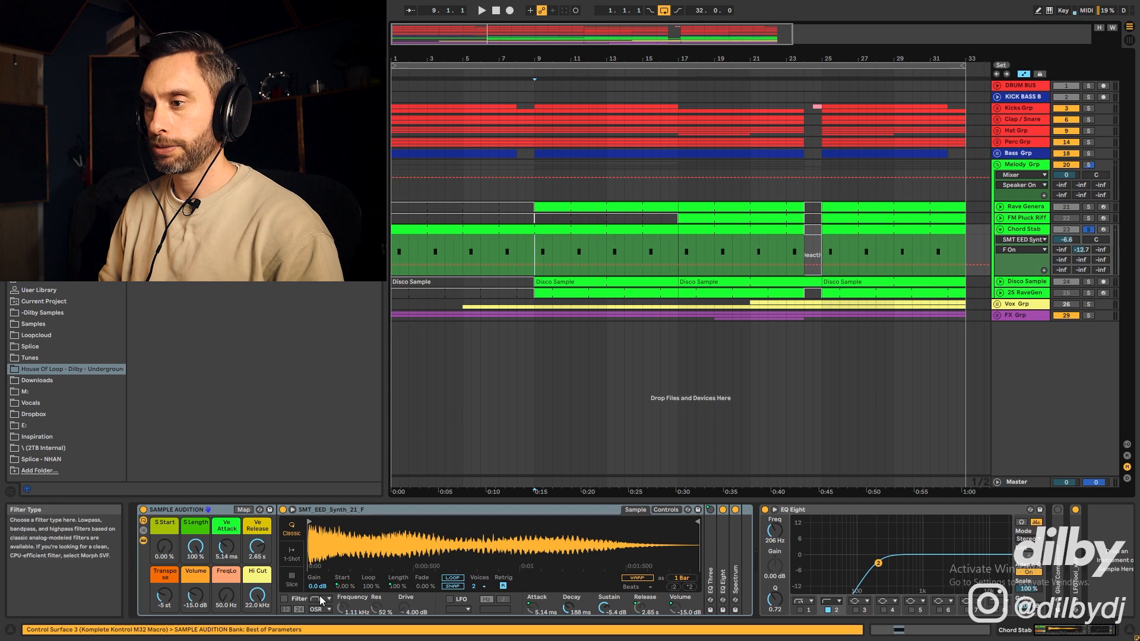
Turn on the filter in the Chord Stab's sampler and compare the sound with it off and on during playback
click(283, 600)
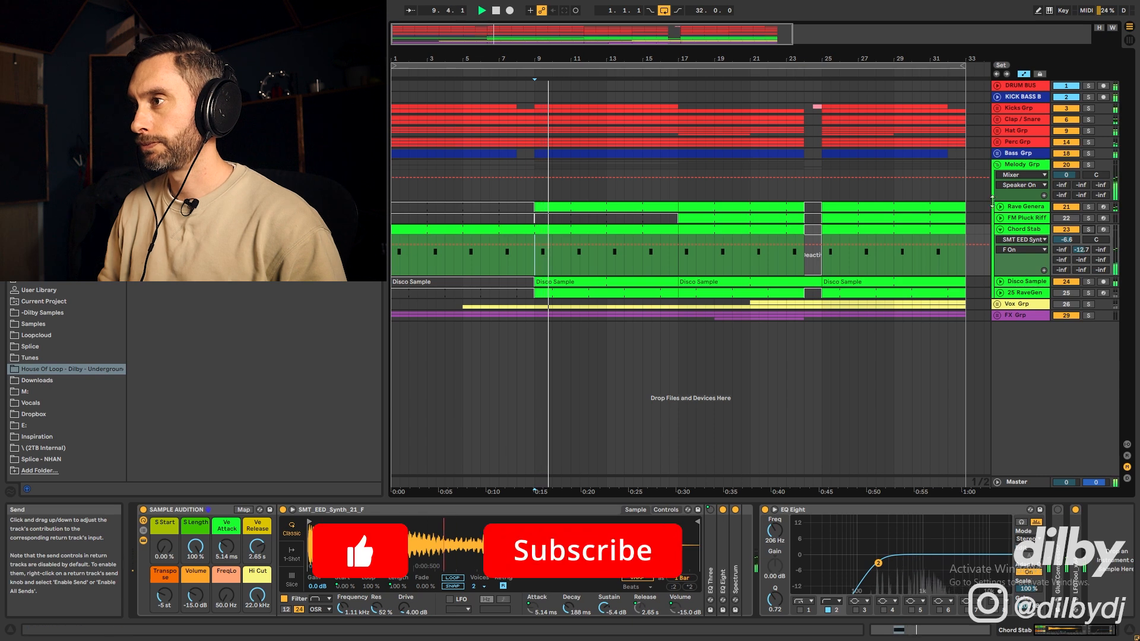
click(284, 598)
click(283, 598)
key(space)
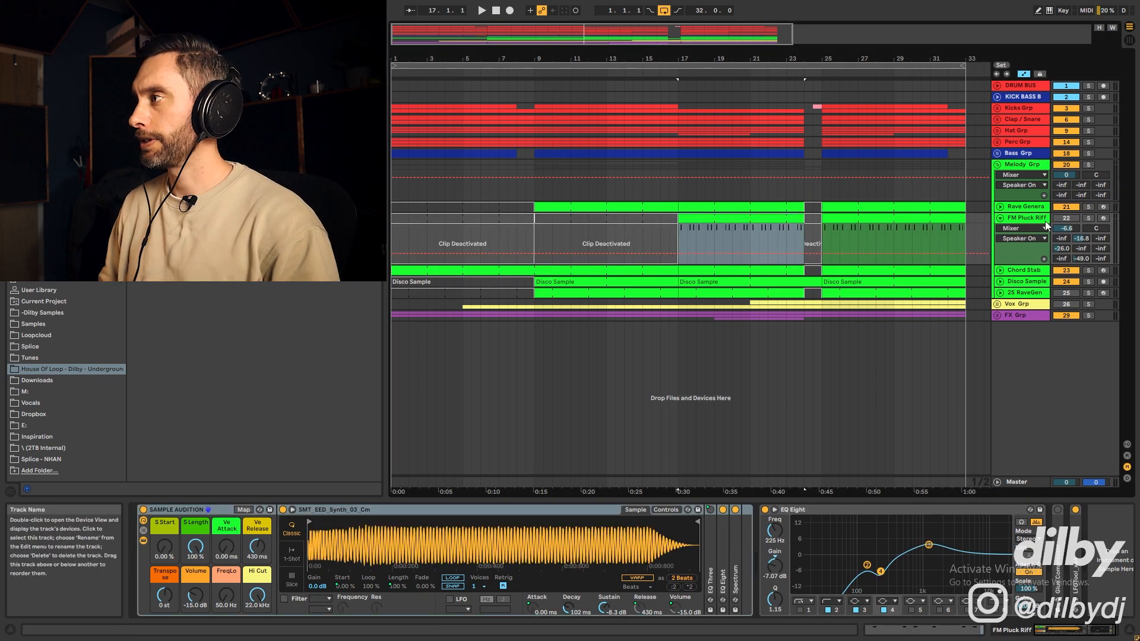
Activate and solo the FM Pluck Riff track, audition its clip from bar 17 and select the clip at bar 25
click(1064, 217)
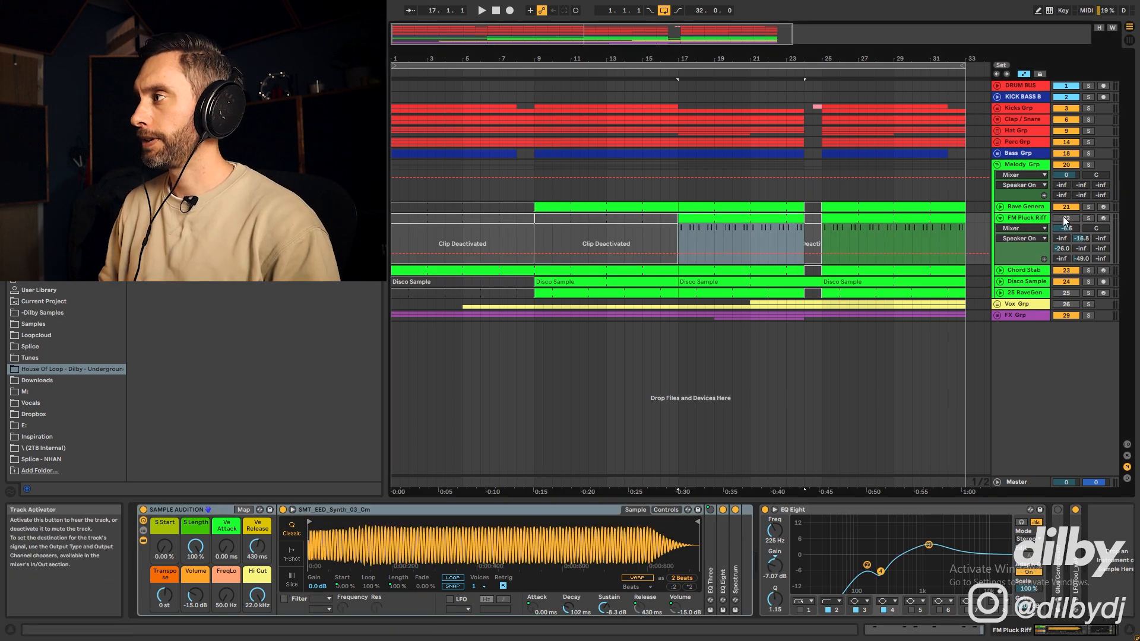
double_click(779, 228)
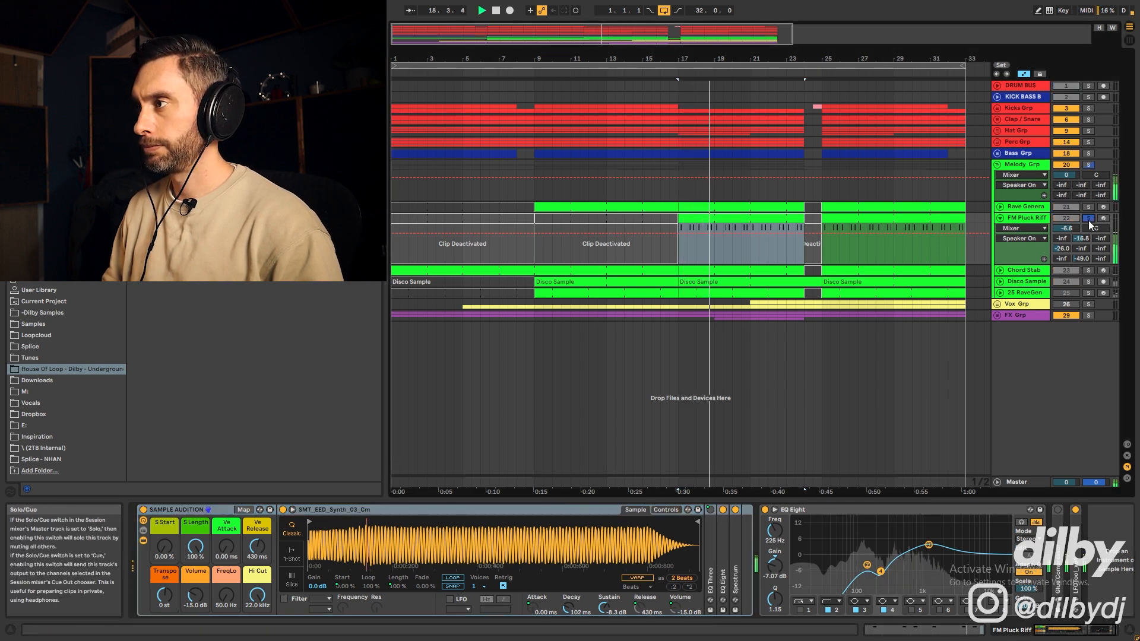
click(918, 222)
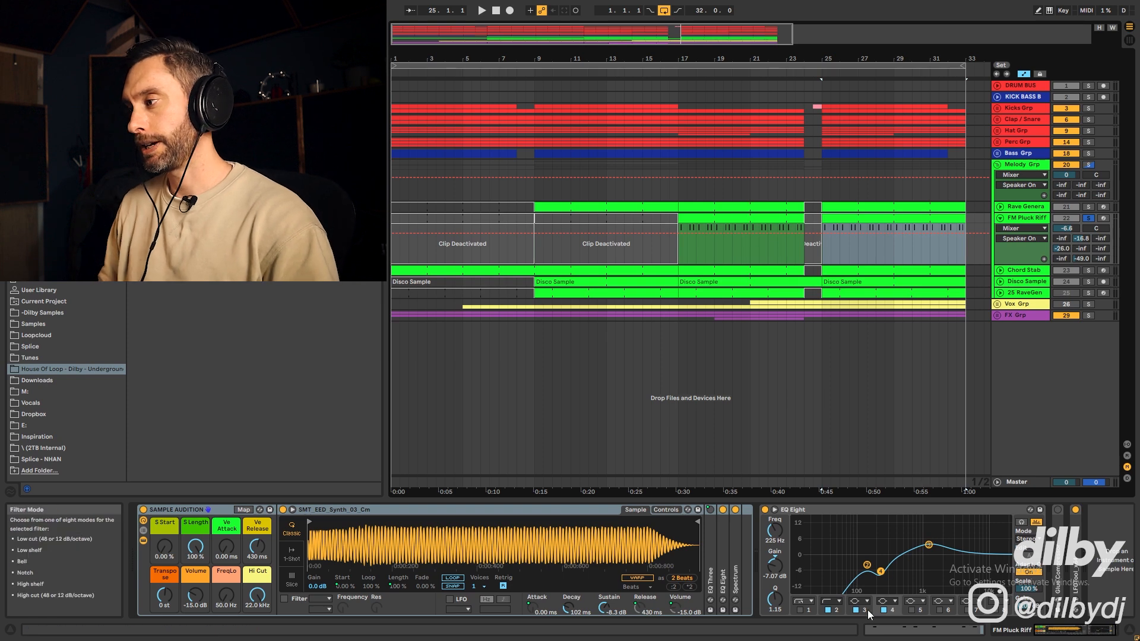
Audition the FM Pluck Riff from bar 25 with its EQ Eight bypassed and re-enabled
click(766, 510)
key(space)
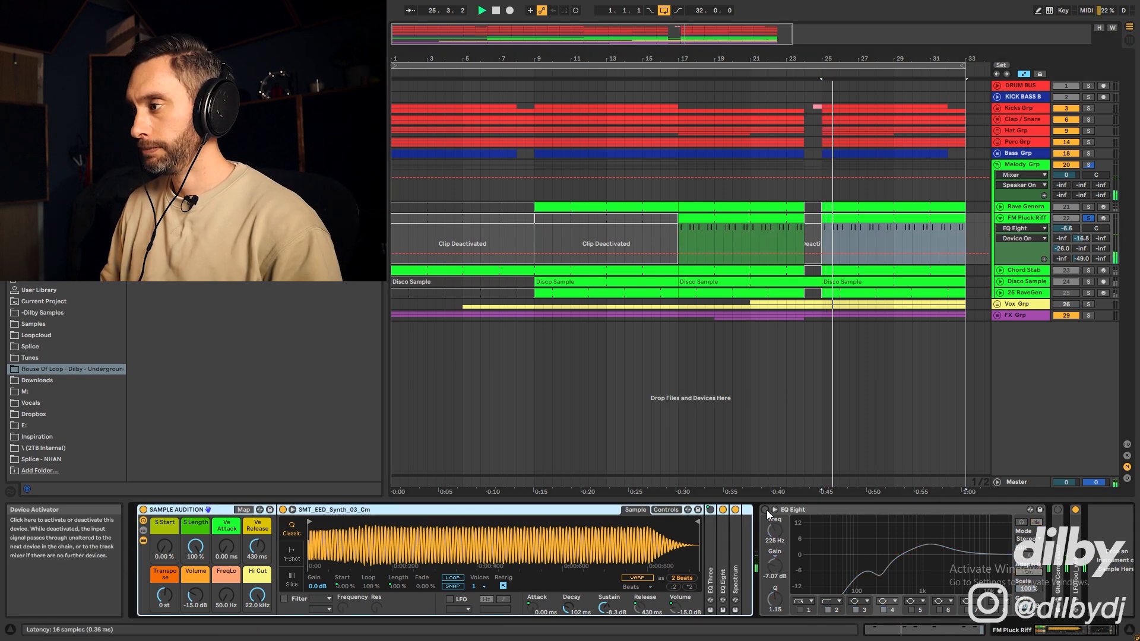
click(766, 510)
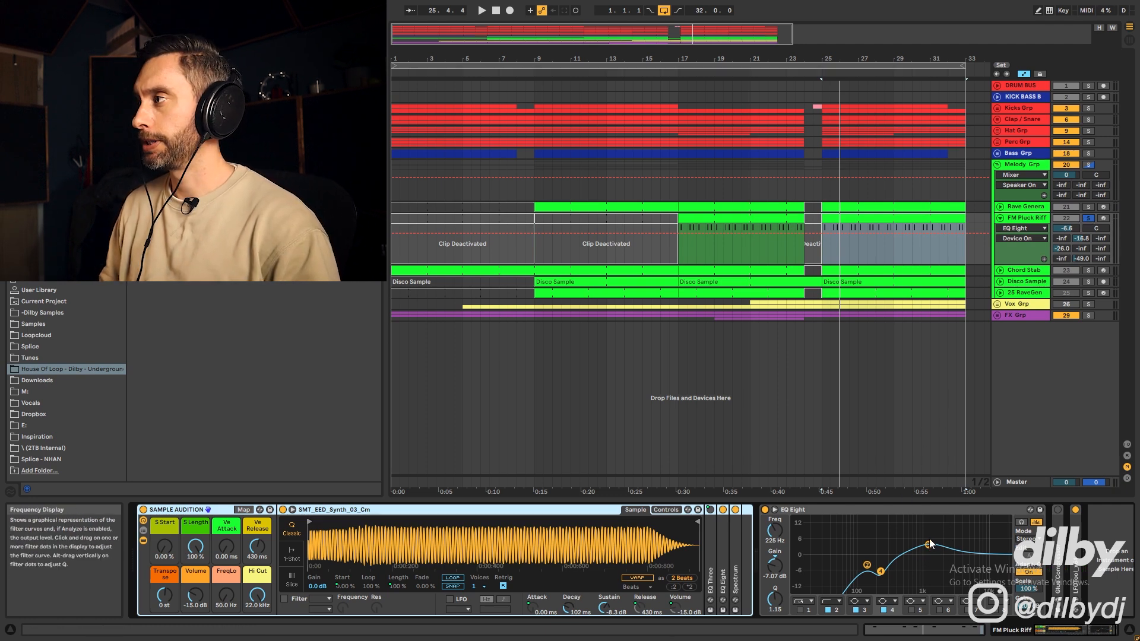
Compare the FM Pluck Riff with EQ Eight bands 4 and 3 toggled off and on during playback
click(883, 608)
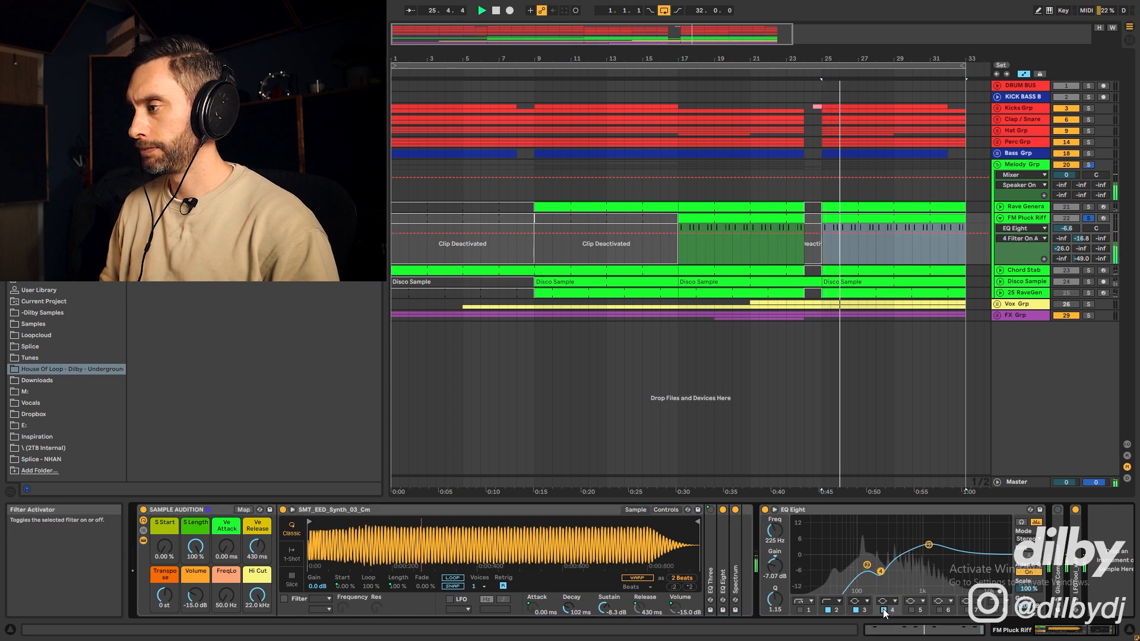
click(856, 611)
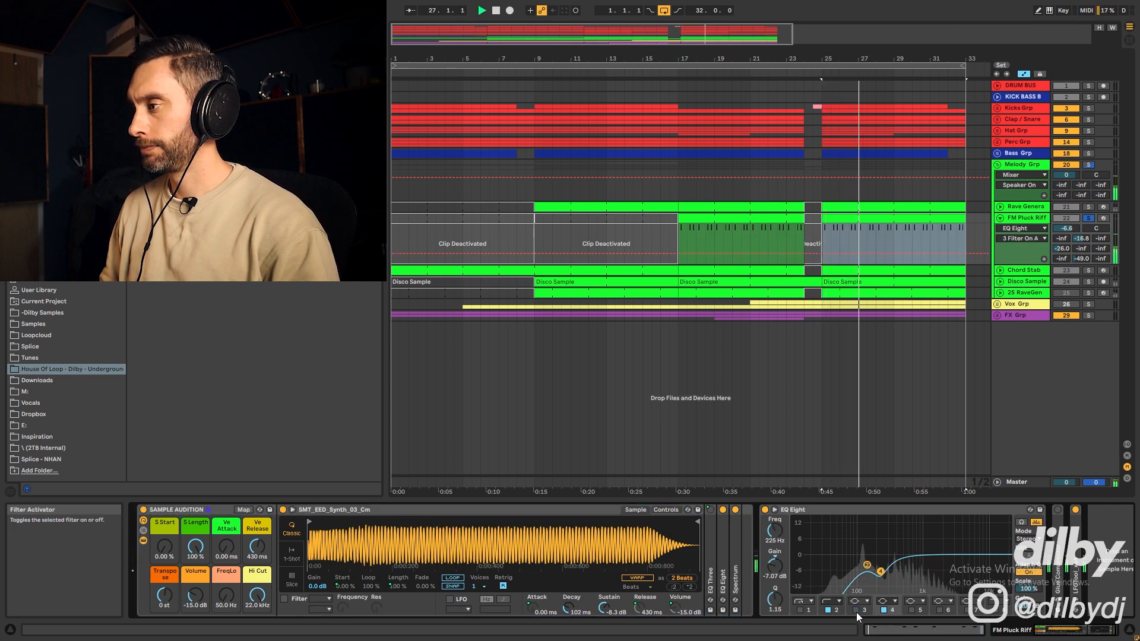
click(857, 611)
key(space)
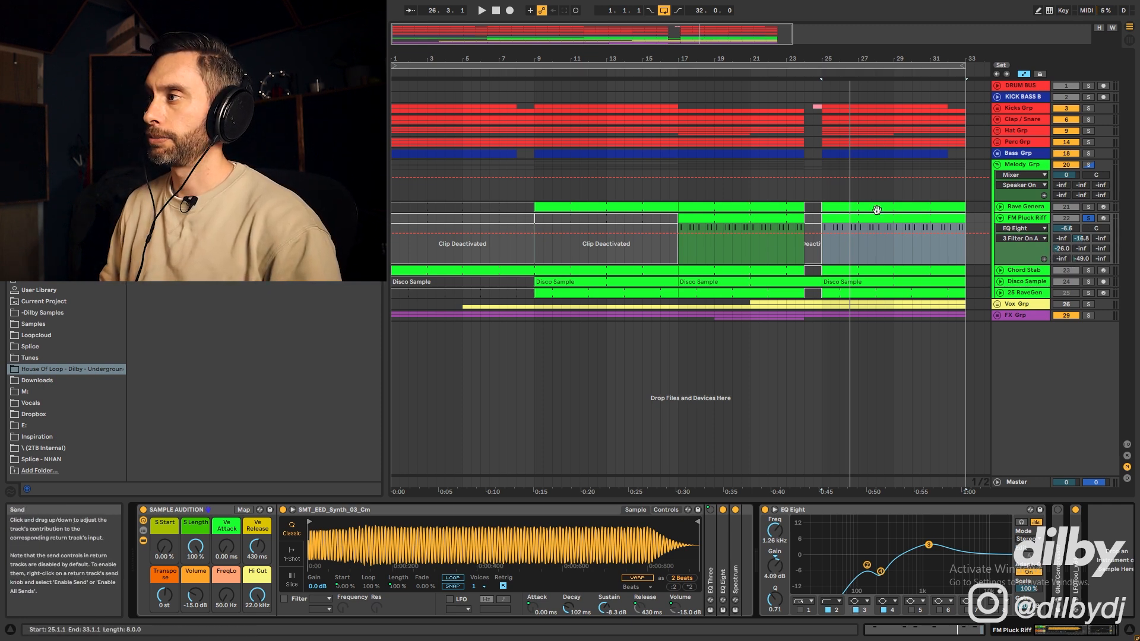
Fold the FM Pluck Riff track, unfold the 25-RaveGenerator track, and open its bar 25 clip's notes while auditioning it soloed
click(1001, 218)
click(1006, 252)
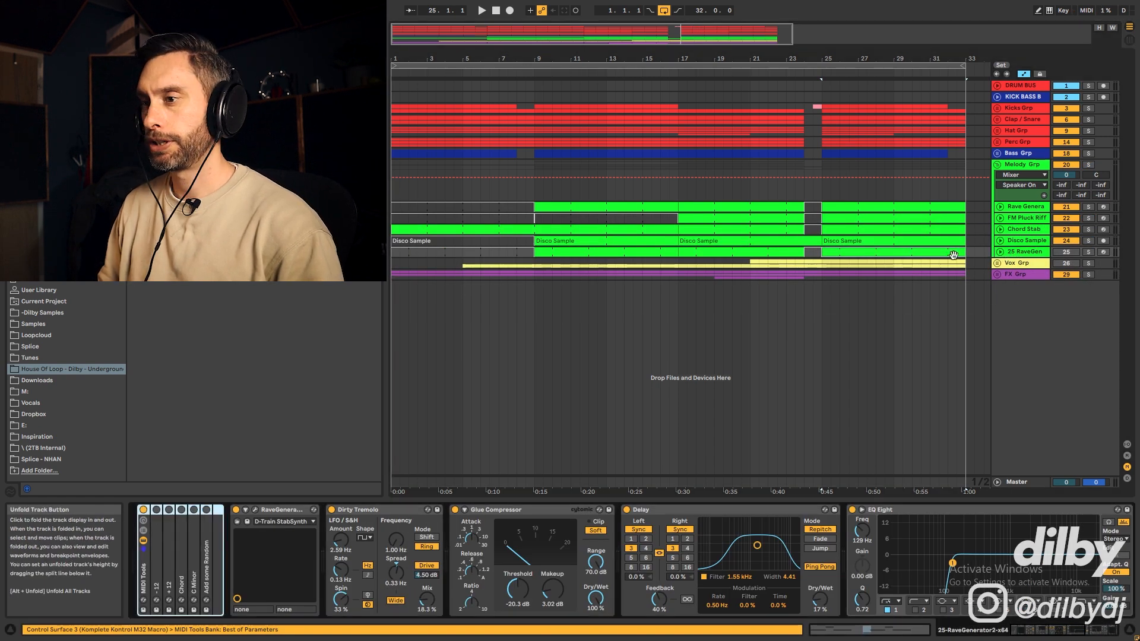
click(1001, 254)
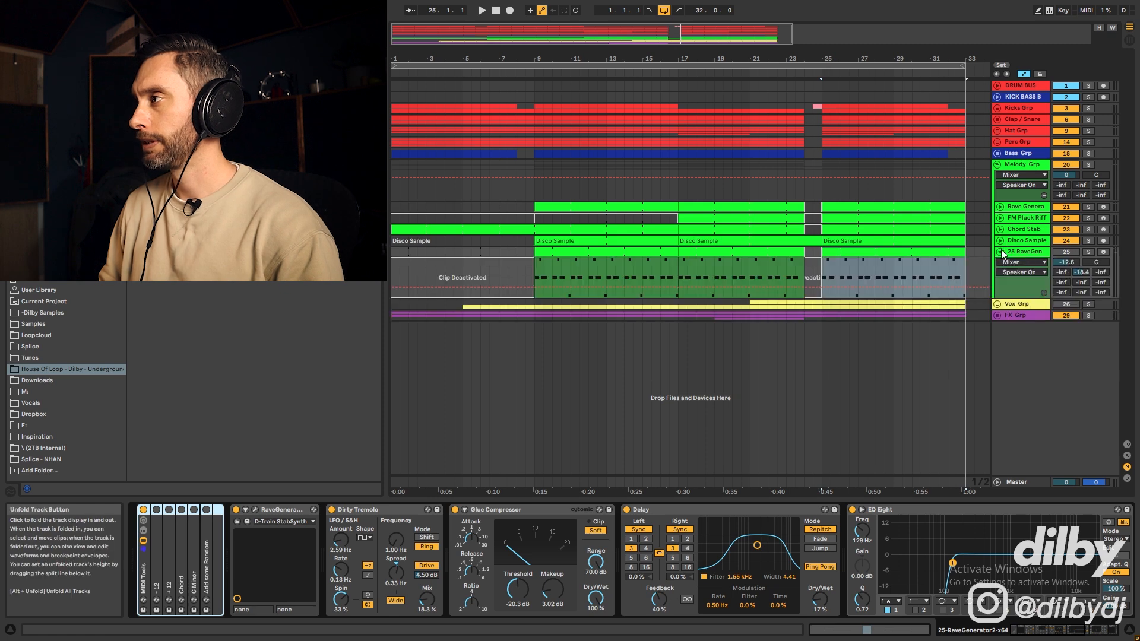
double_click(837, 259)
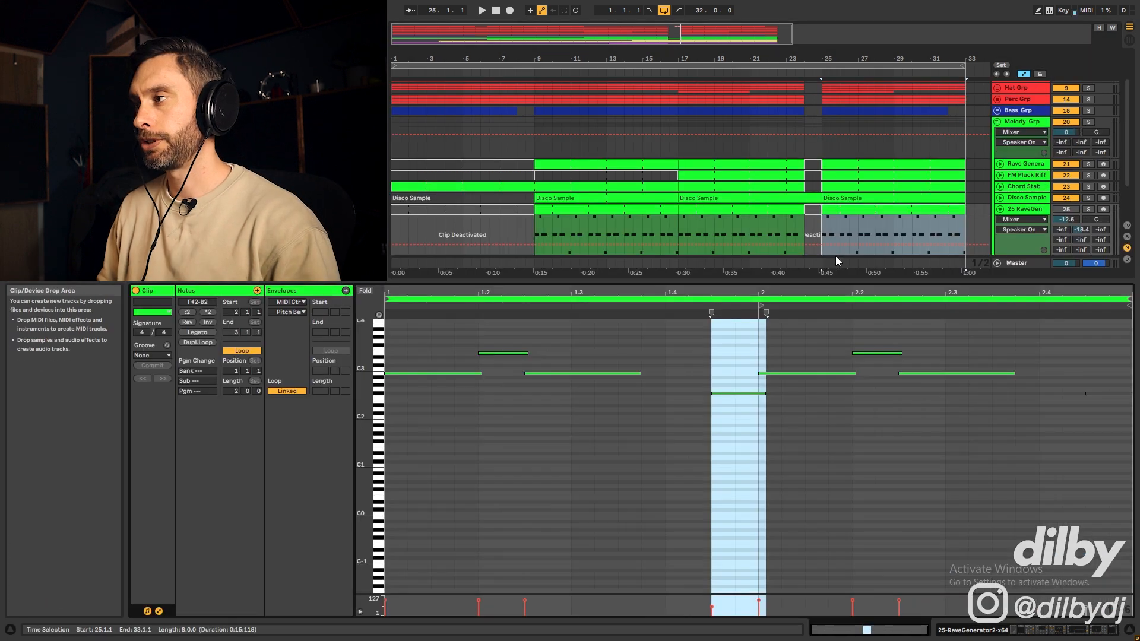
click(1089, 210)
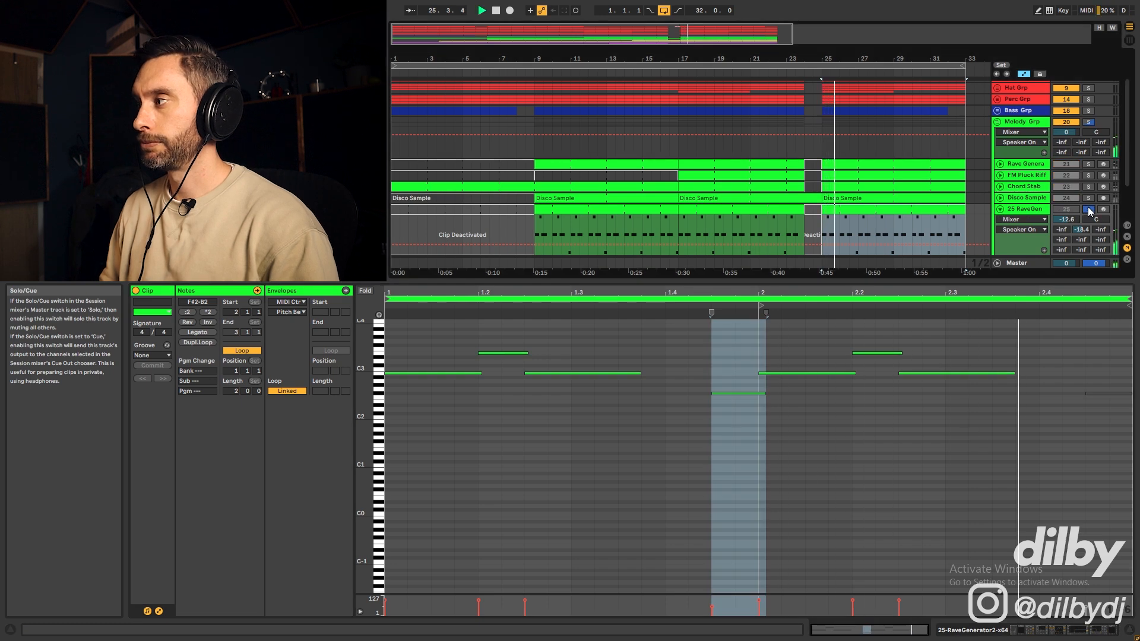
Stop the solo audition of the 25-RaveGenerator track, unsolo it and play the melody parts together from bar 25
key(space)
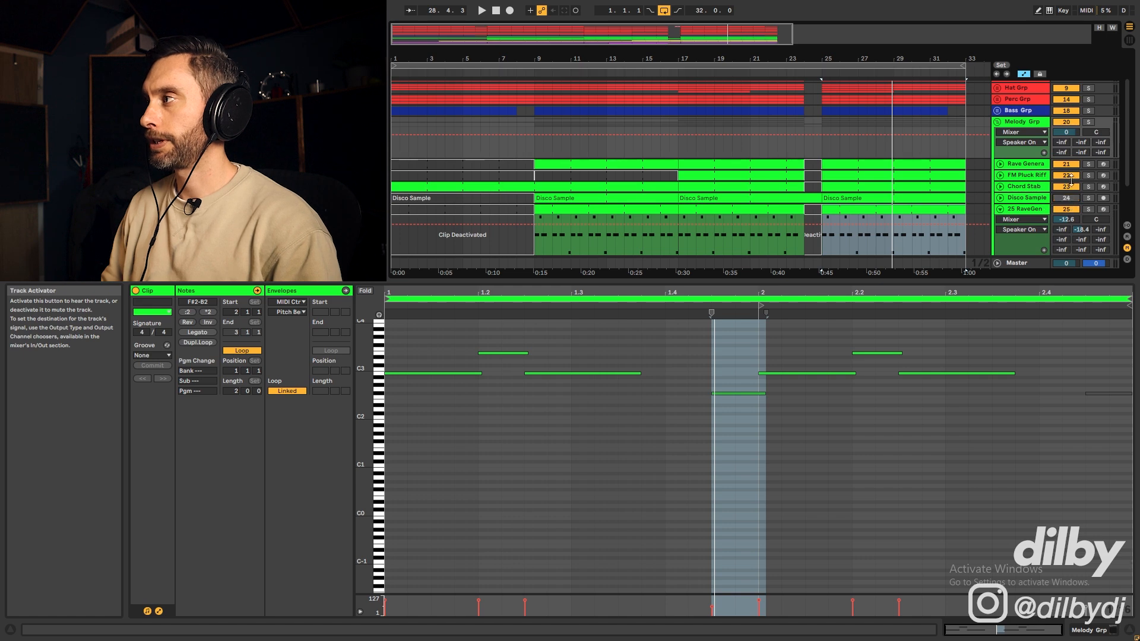
click(889, 168)
key(space)
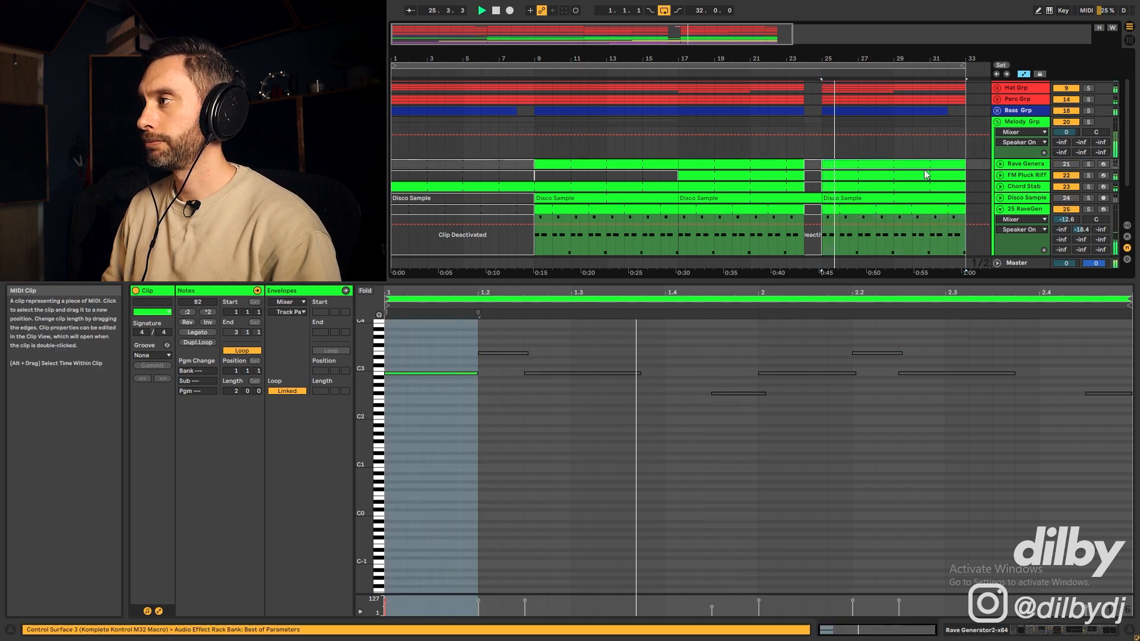
Select the 25-RaveGenerator clip at bar 25, deactivate its track and fold it
click(923, 209)
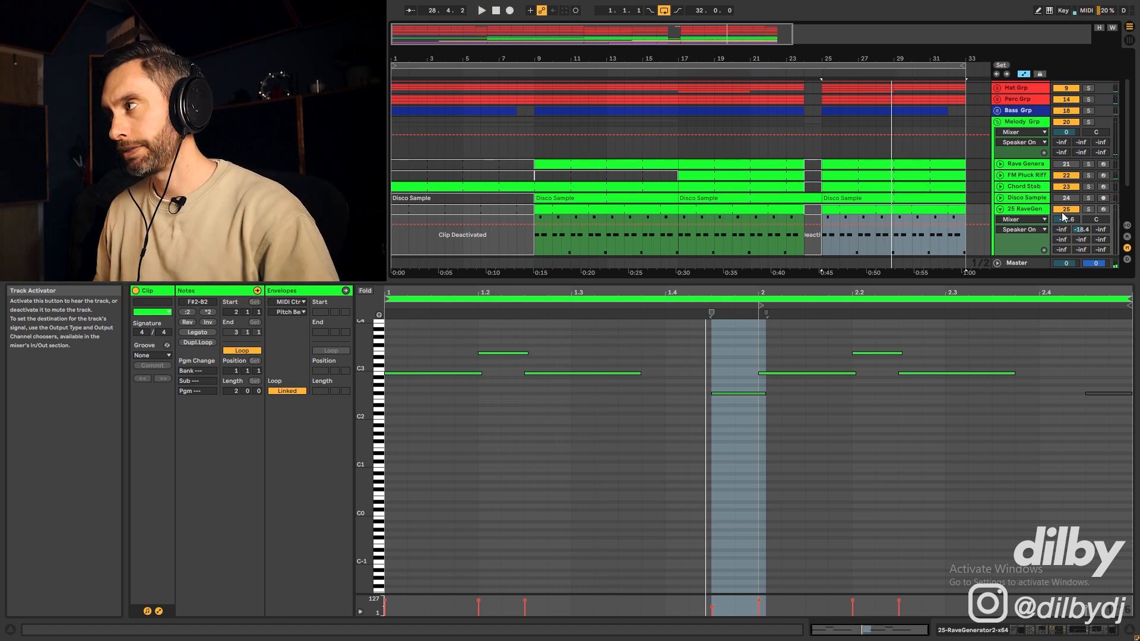
click(1060, 211)
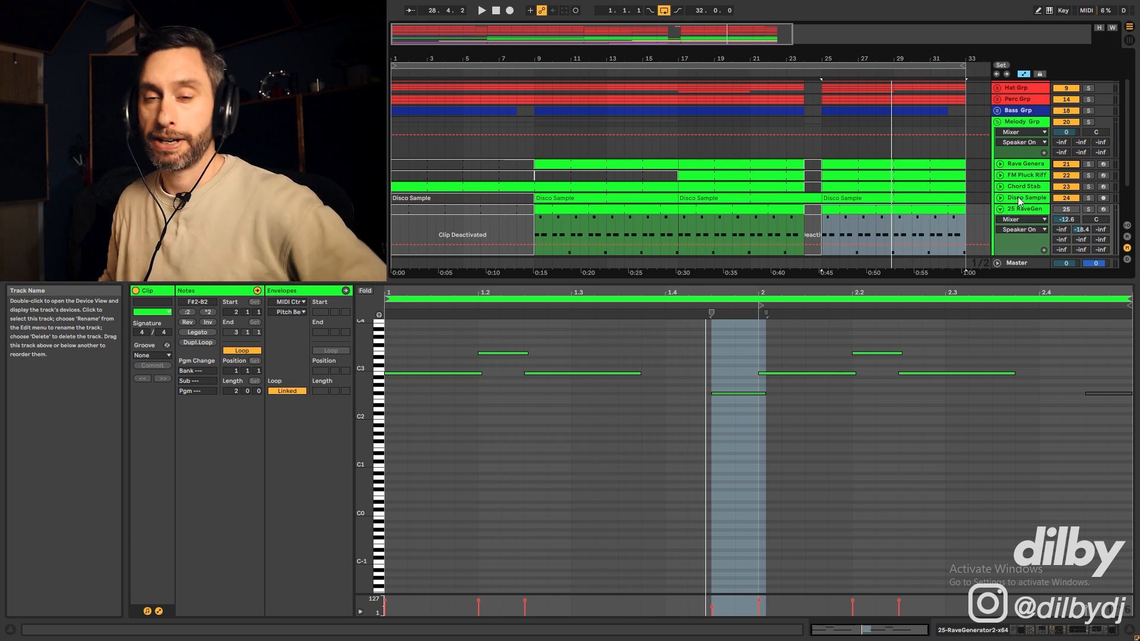
click(1000, 209)
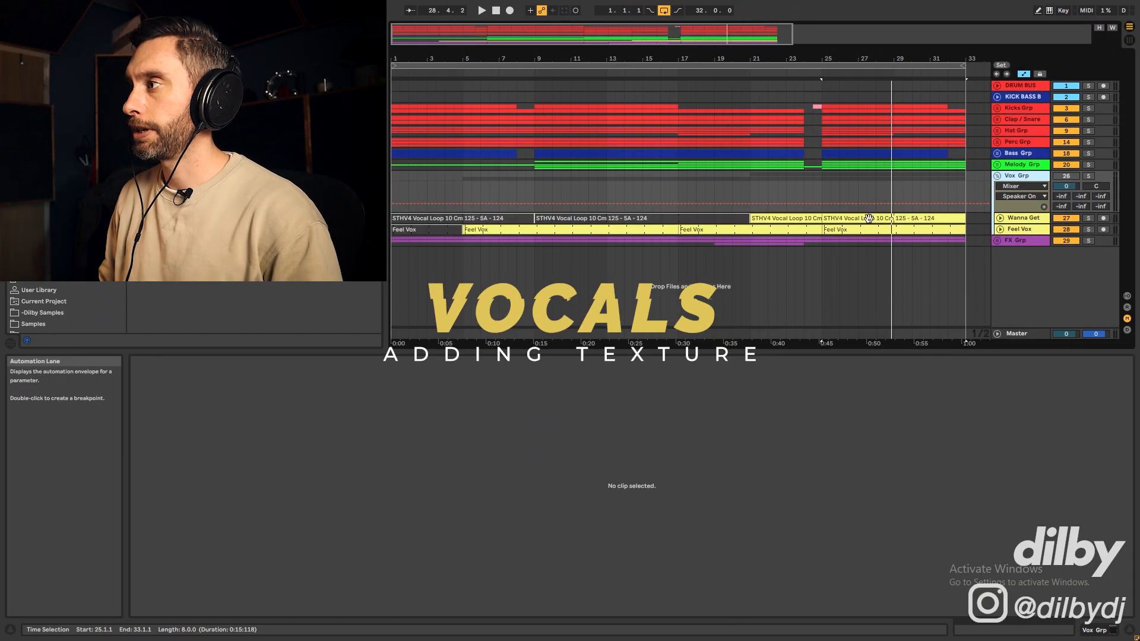
Open the Feel Vox clip at bar 25, audition its track soloed and display the track's device chain
click(834, 230)
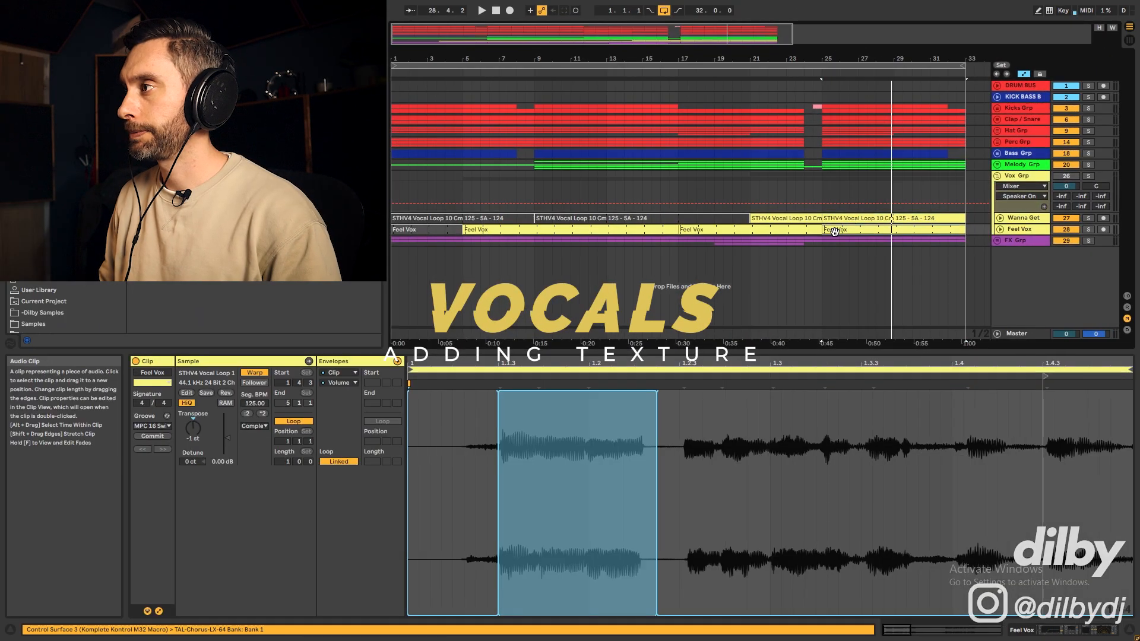
click(1089, 229)
key(space)
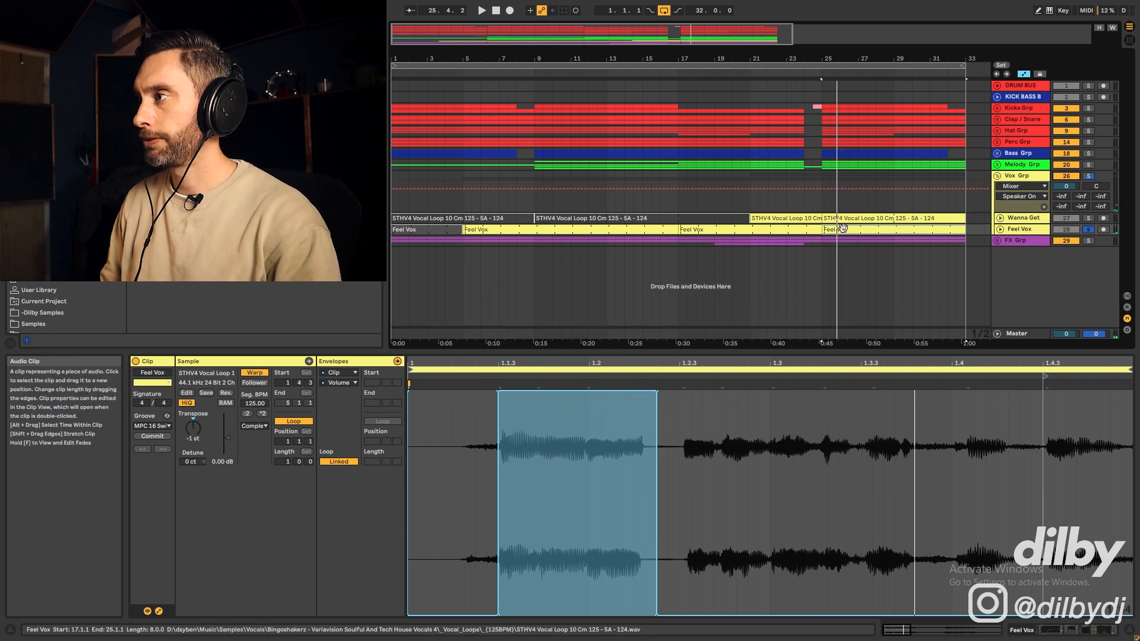
double_click(1012, 231)
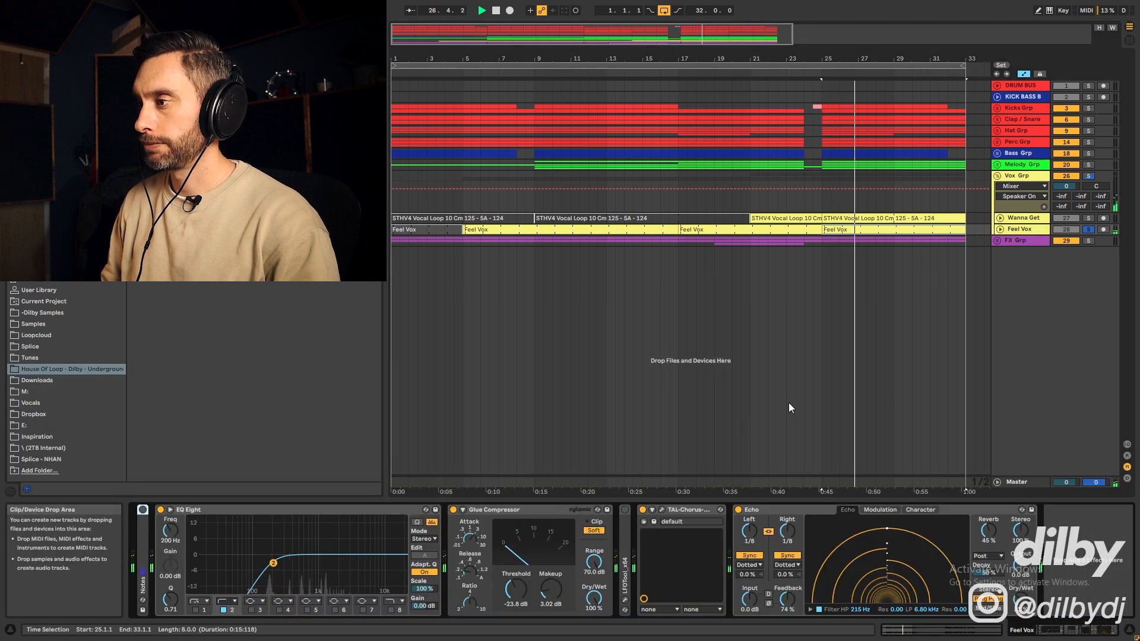
key(space)
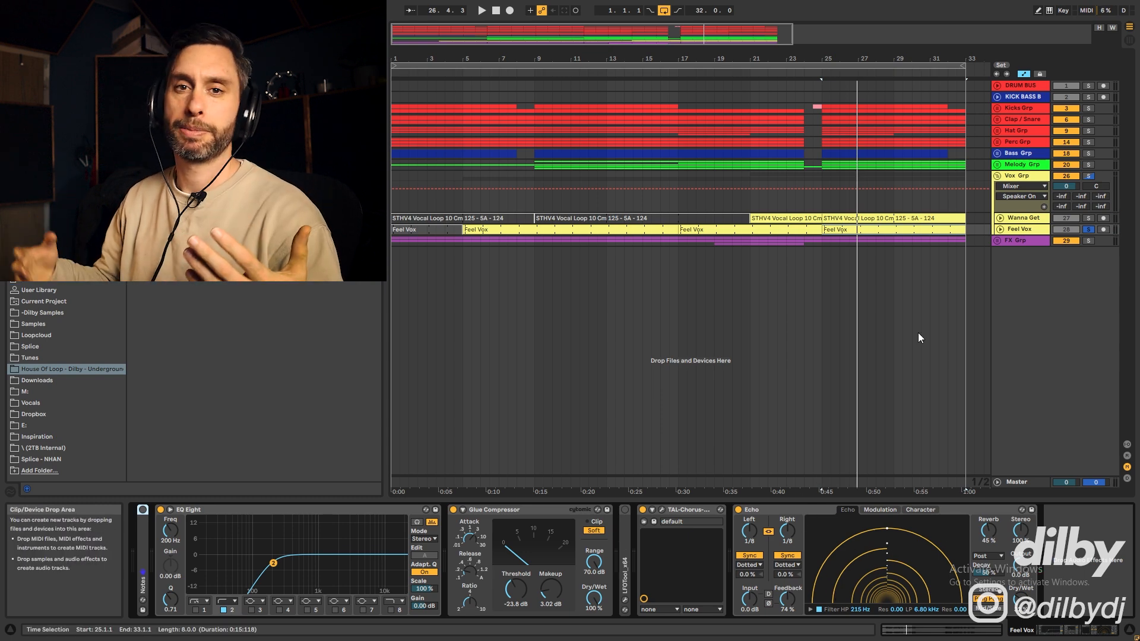
Solo and unfold the Wanna Get Vox track, open its bar 25 clip and show the clip's Volume envelope
click(1088, 218)
click(1000, 218)
double_click(842, 255)
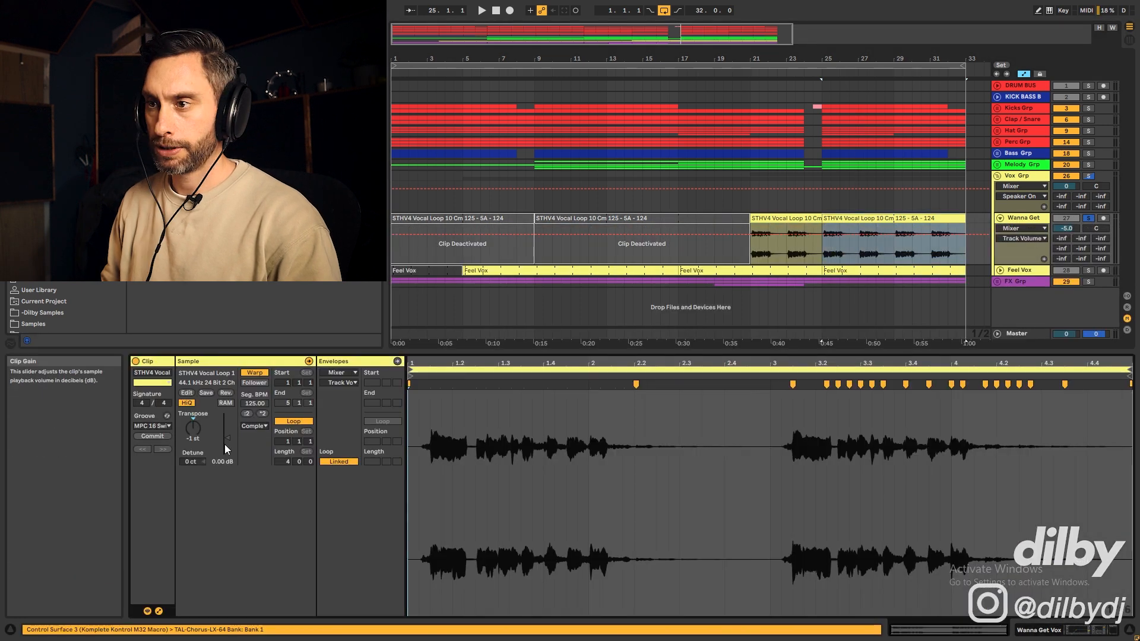
click(338, 383)
click(337, 383)
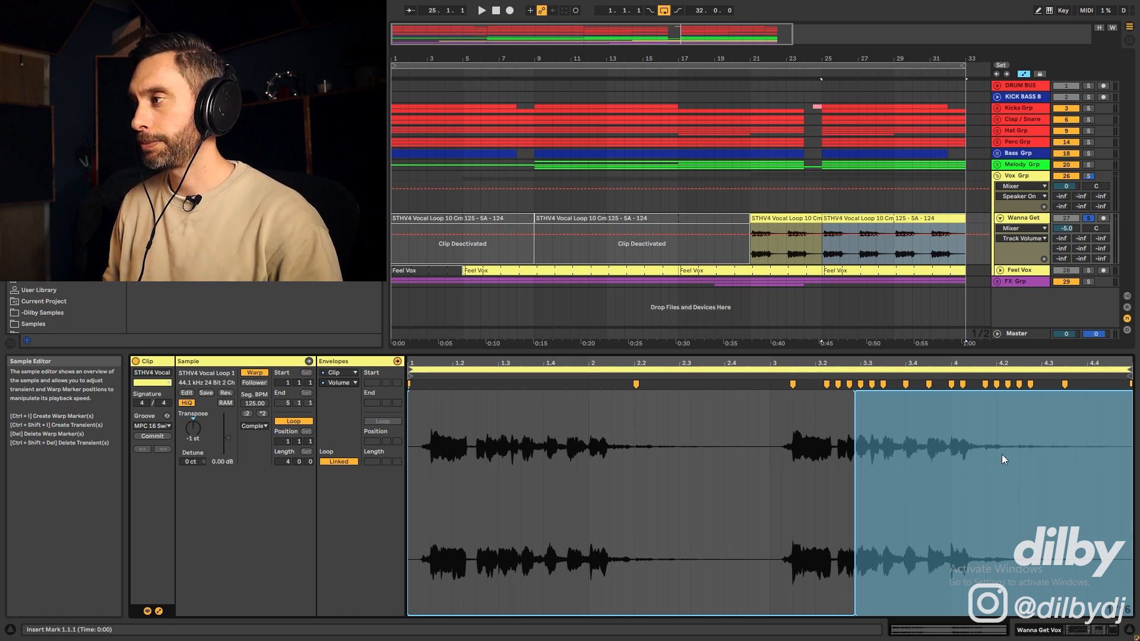
Examine the Wanna Get Vox clip's groove setting, audition the track, and replay it from bar 26 with Feel Vox also soloed
click(163, 426)
click(164, 443)
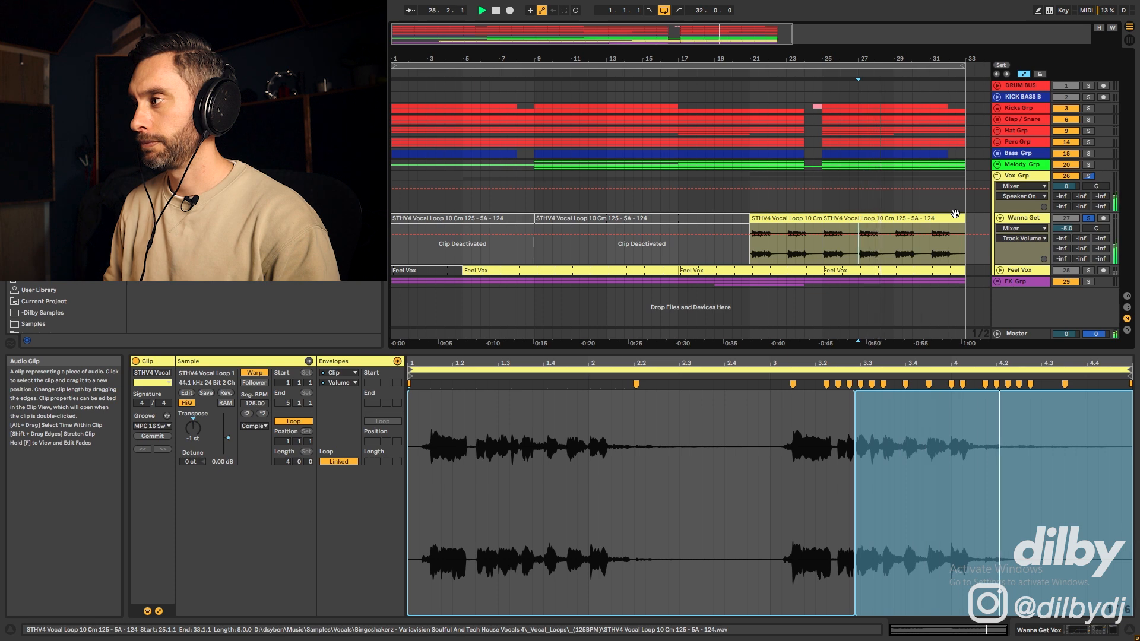
key(space)
click(844, 224)
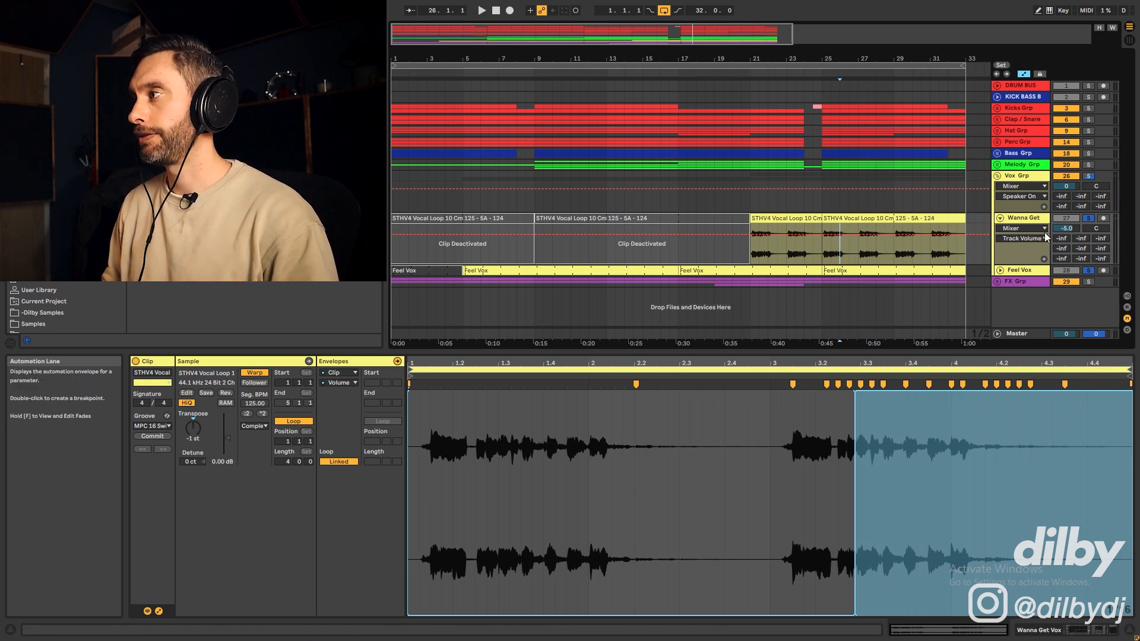
key(space)
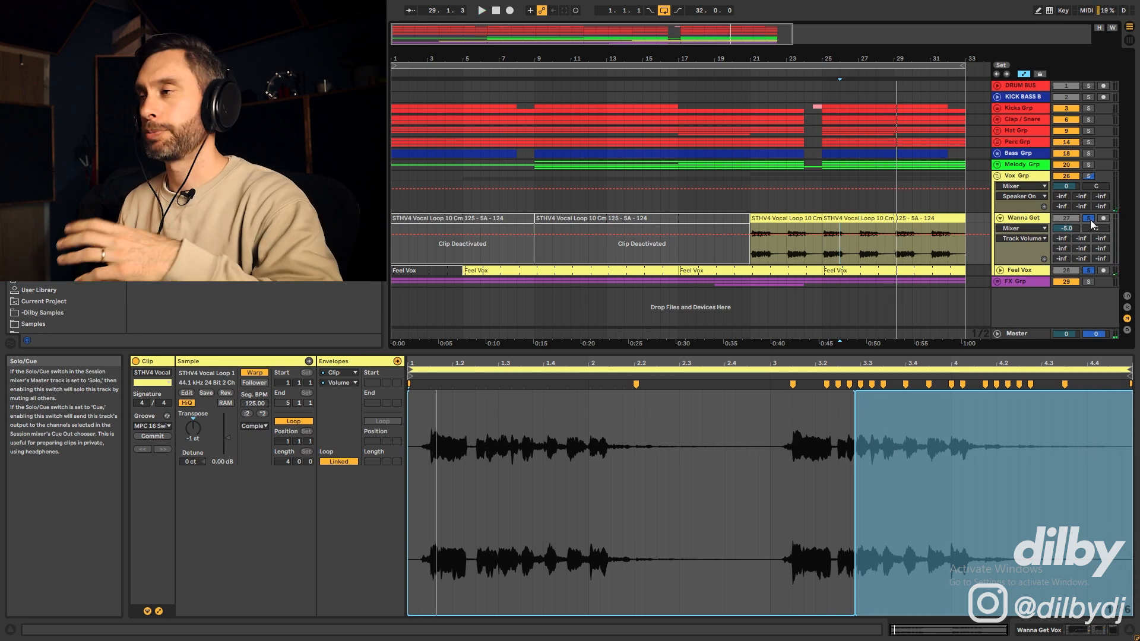
Unsolo and fold the Vox group, and play the full arrangement from bar 25
click(1088, 176)
click(997, 176)
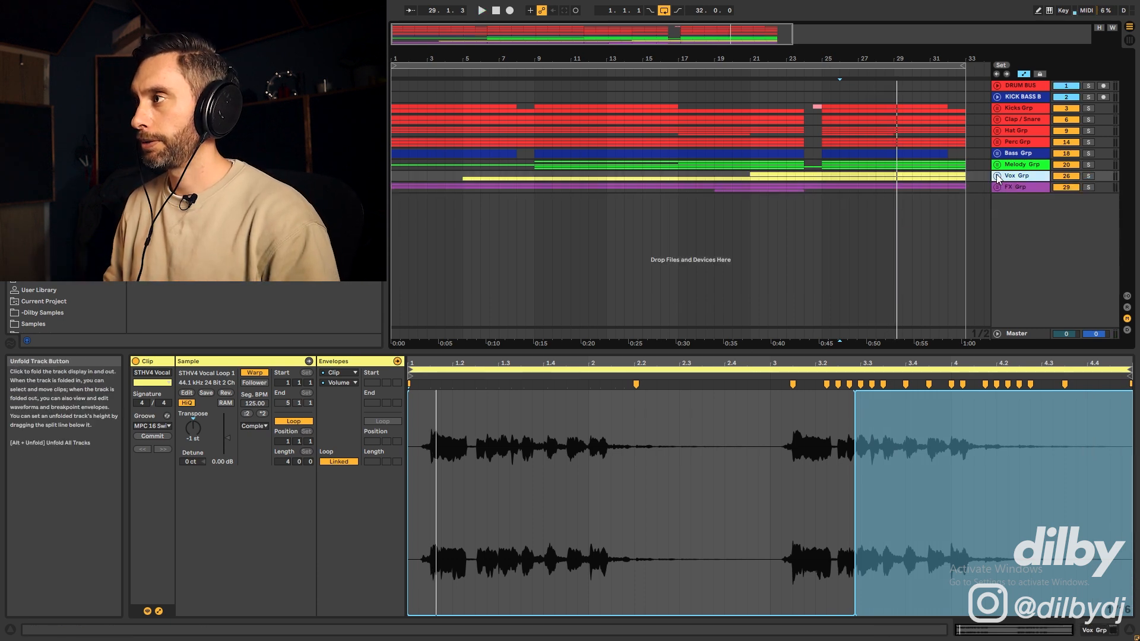
click(825, 143)
key(space)
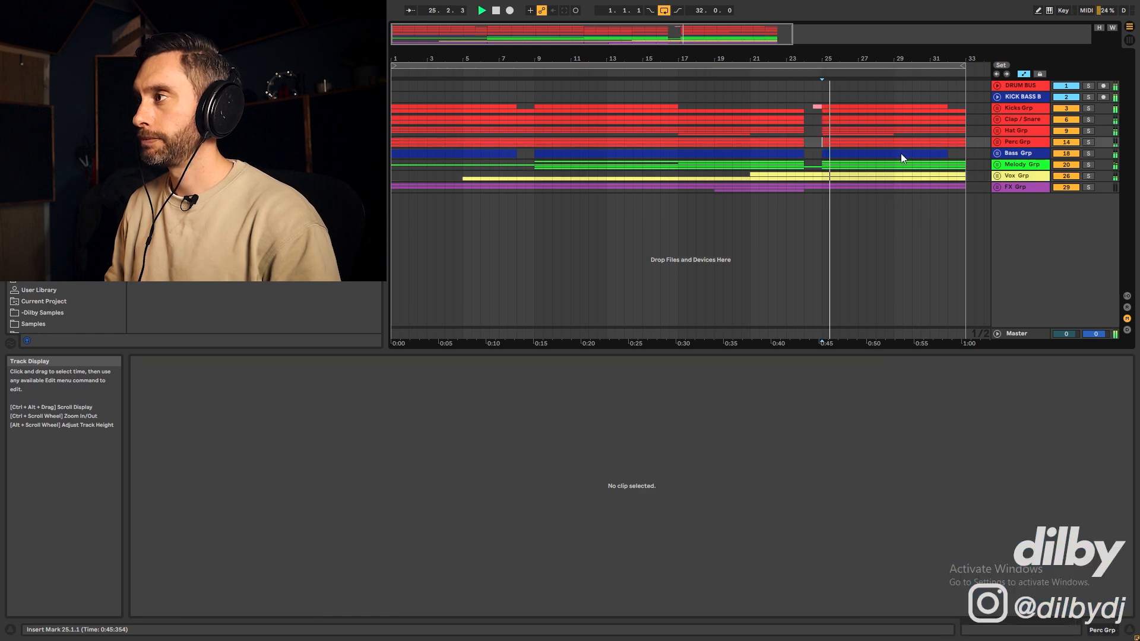